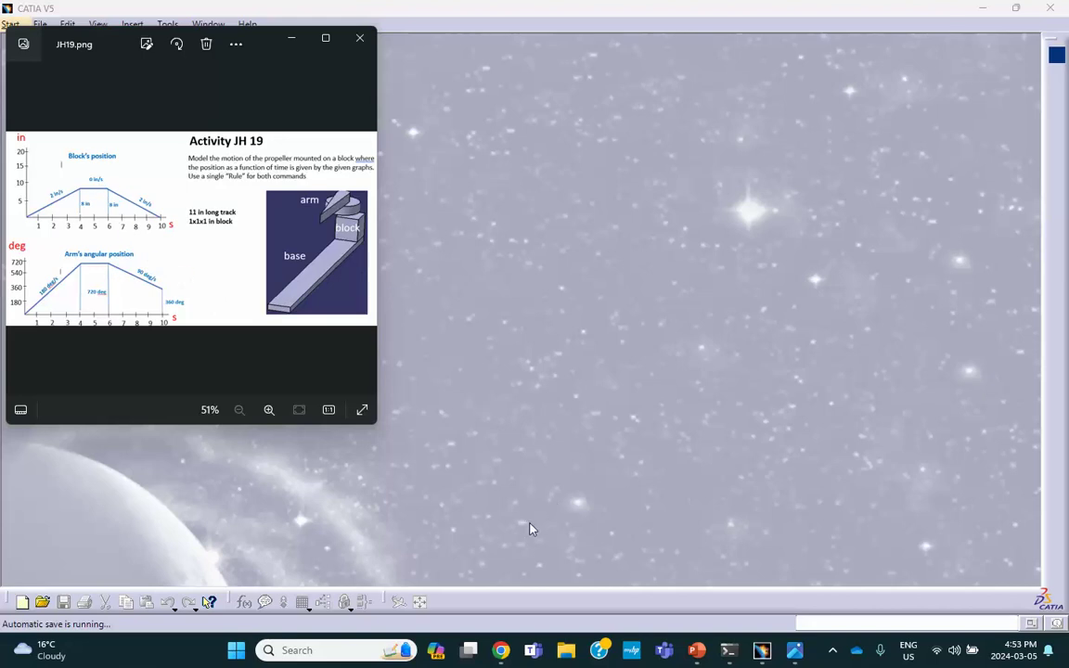
Bring CATIA to the front and create a new document of type Product.
mouse_move(748, 659)
left_click(439, 449)
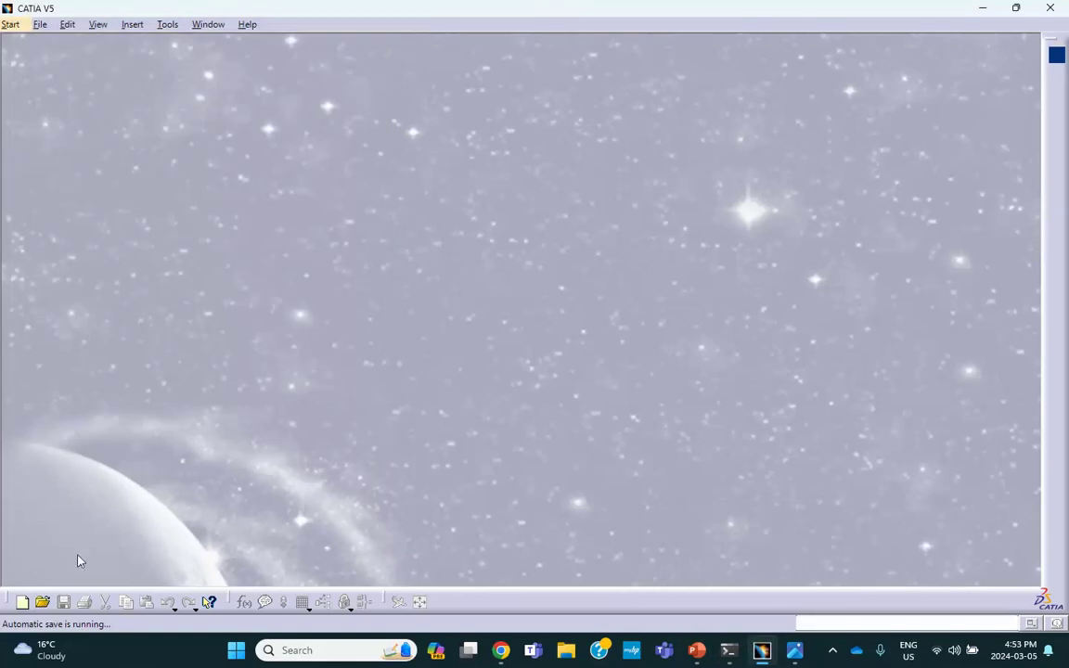
left_click(23, 601)
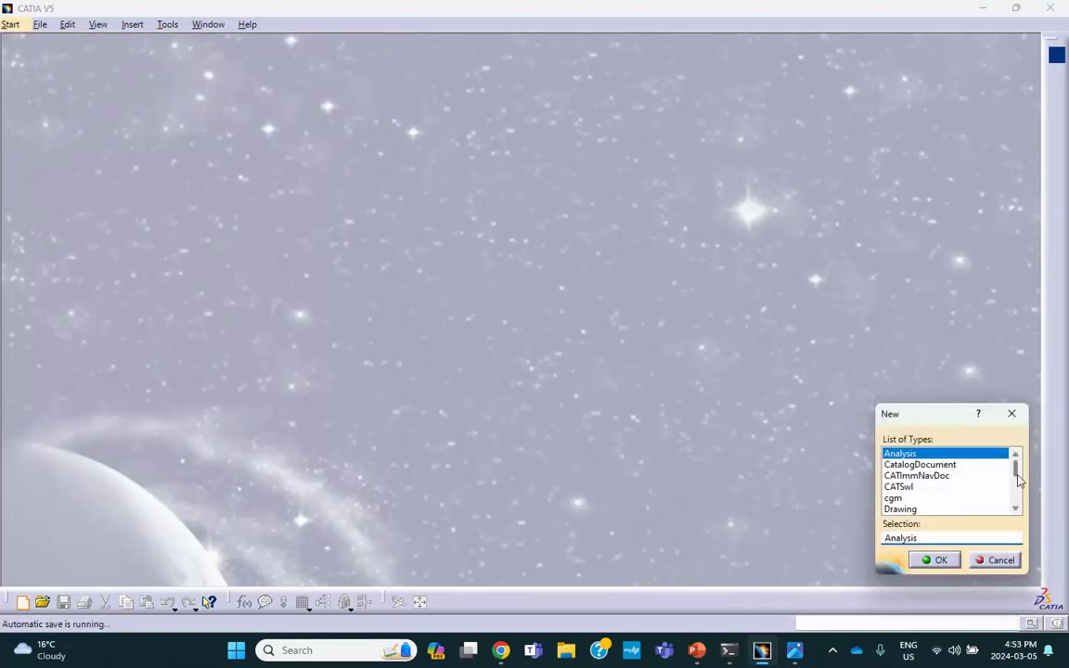
left_click_drag(1019, 479, 1018, 504)
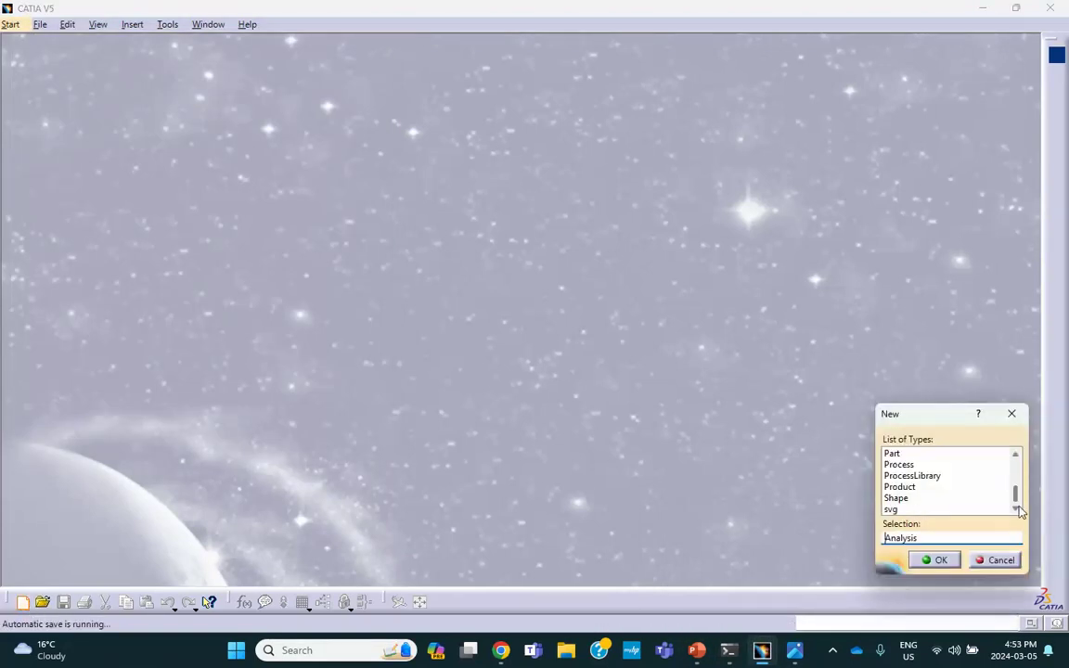
left_click(902, 487)
left_click(939, 560)
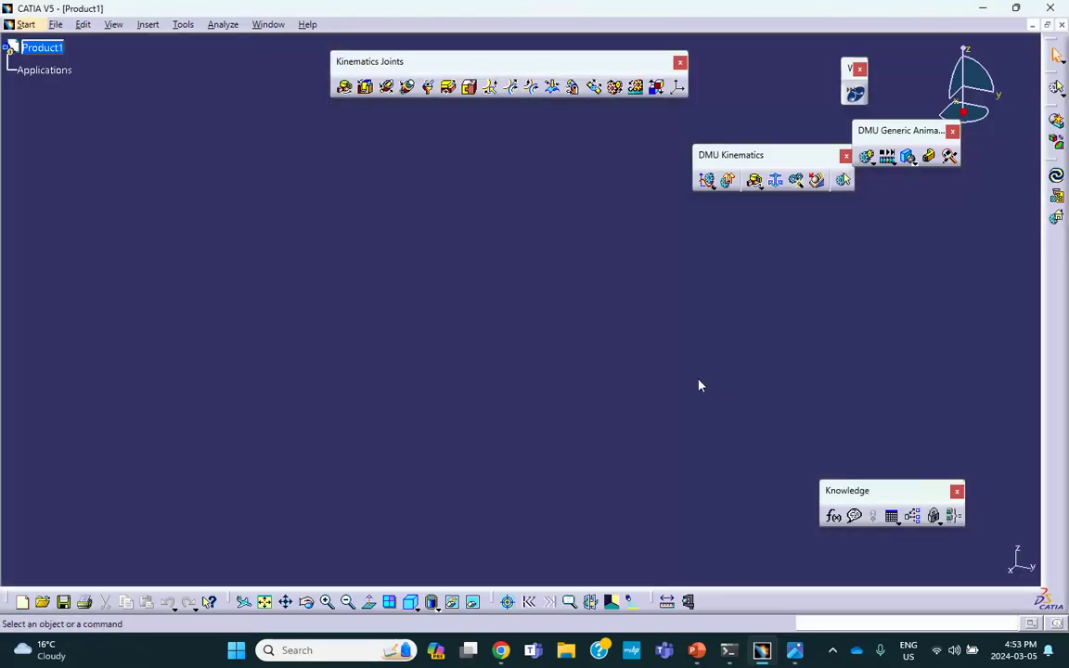
Save the assembly through Save Management as Product1 in the folder Catia v5 MechDes Activity JH19 W24.
left_click(56, 25)
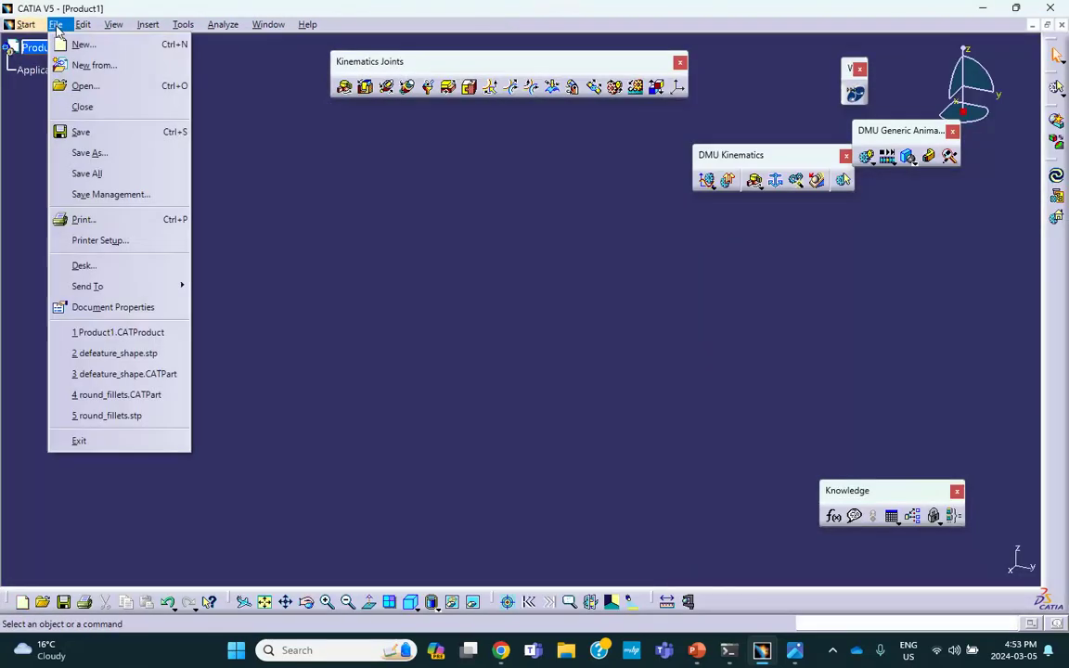
left_click(104, 194)
left_click(603, 147)
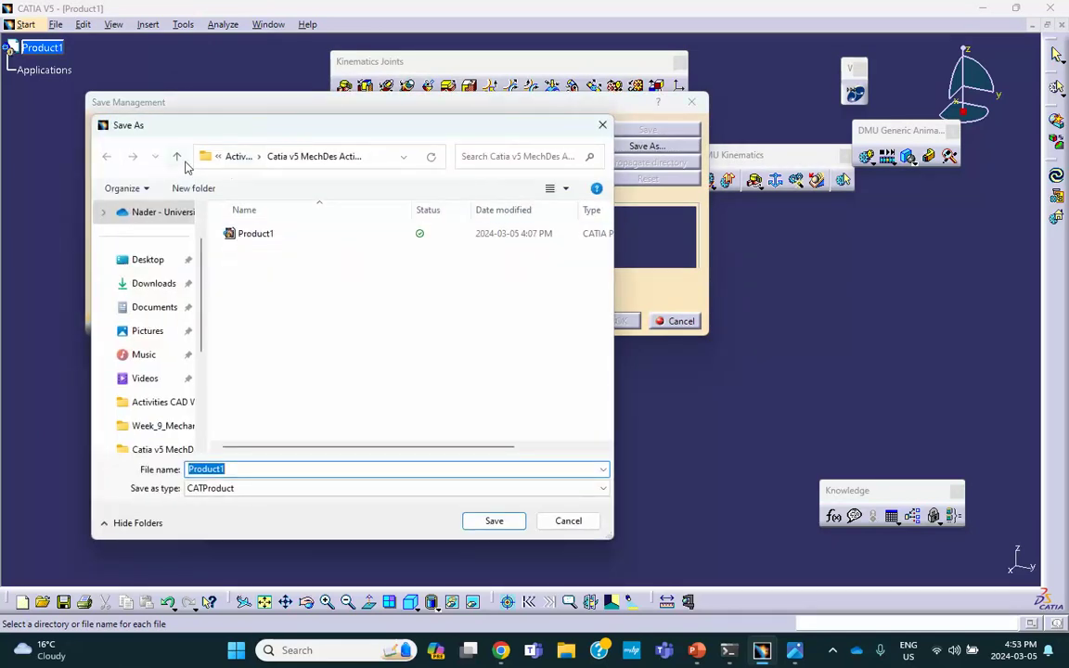
left_click(177, 156)
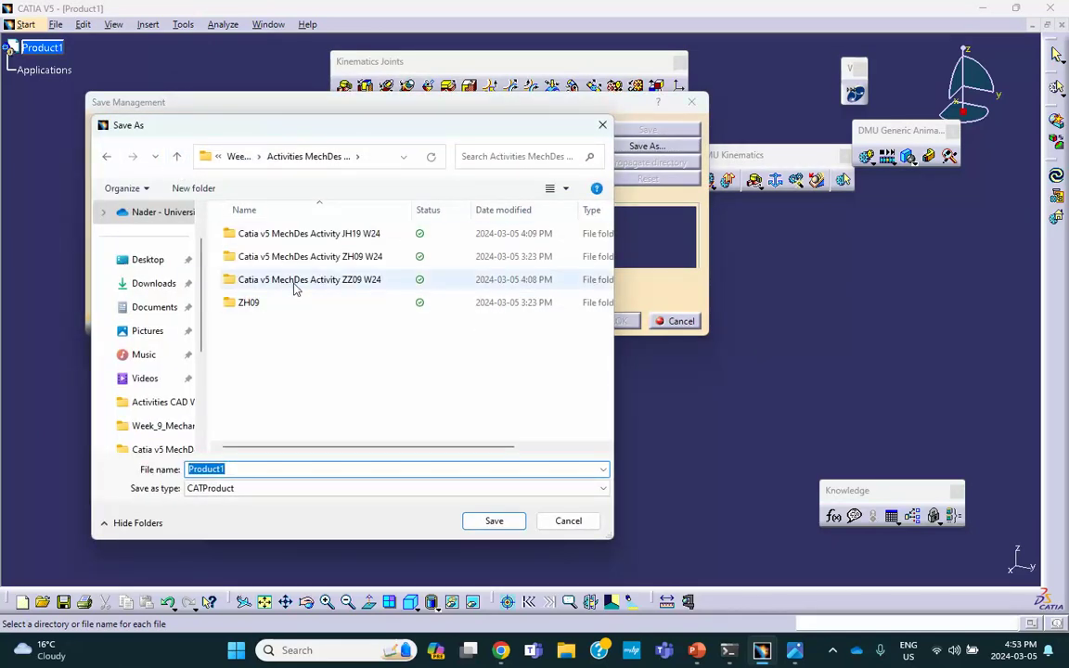
double_click(298, 234)
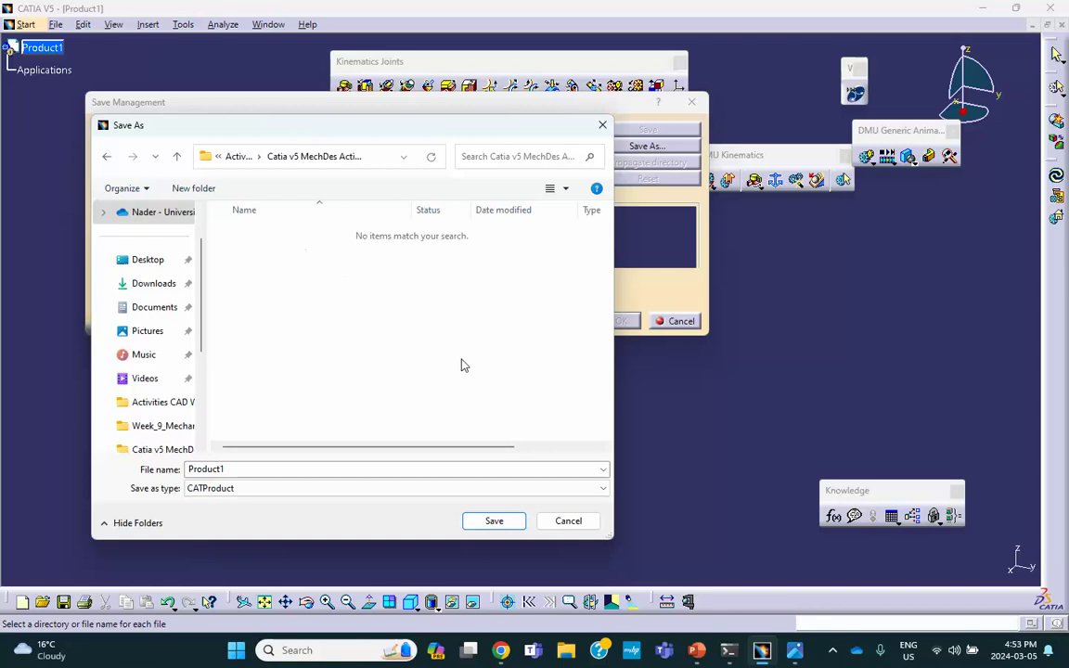
left_click(493, 520)
left_click(617, 322)
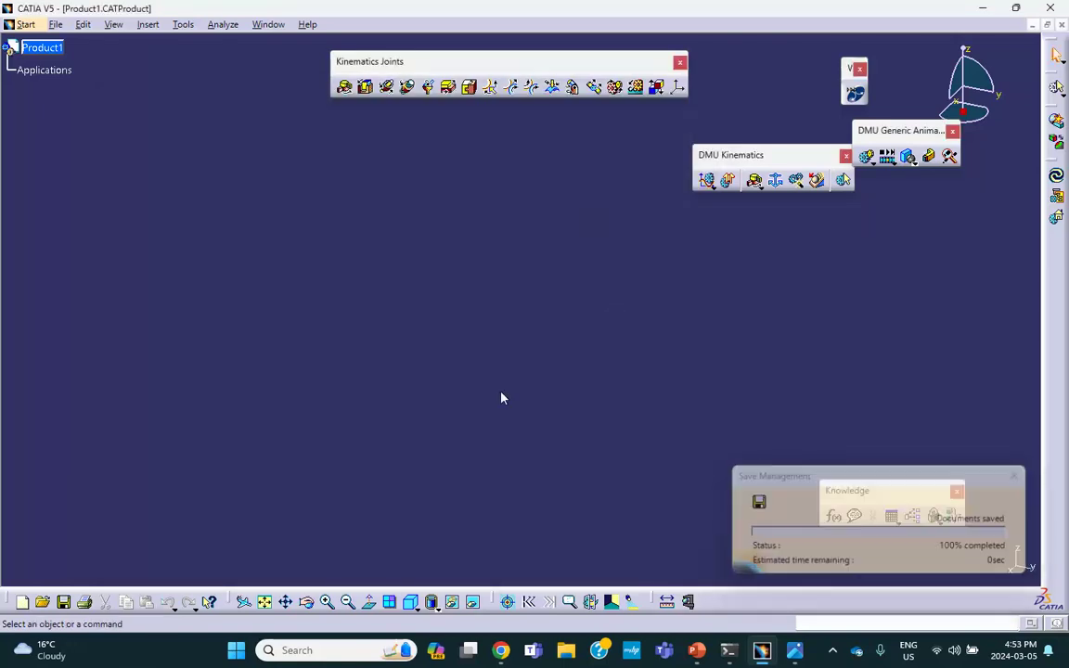
Insert a new part into Product1.
left_click(148, 24)
left_click(226, 294)
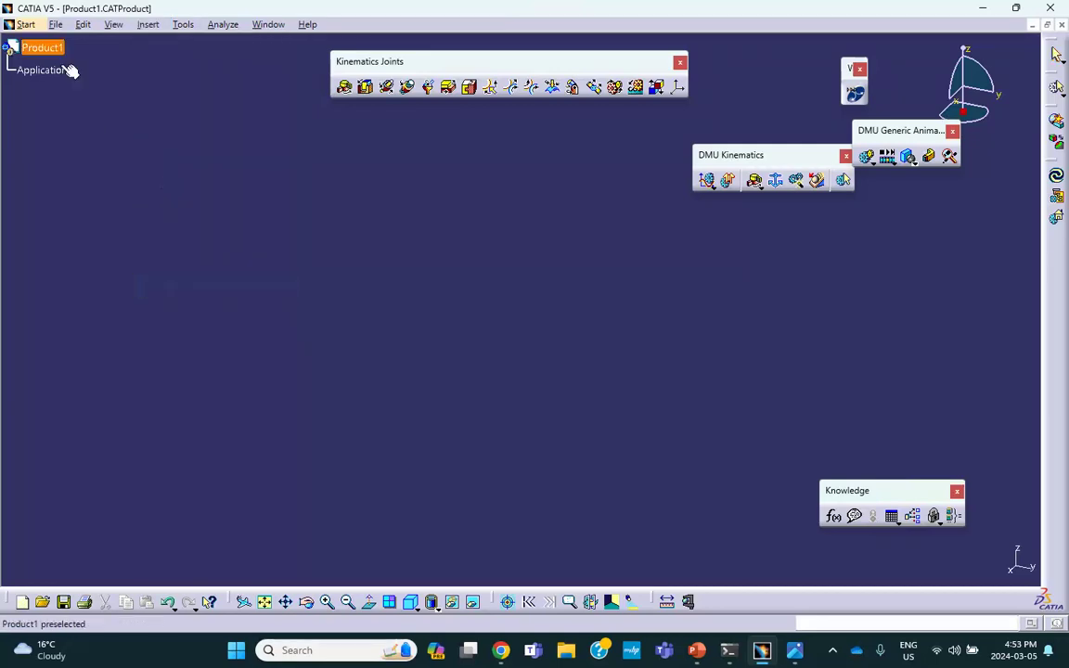
left_click(42, 47)
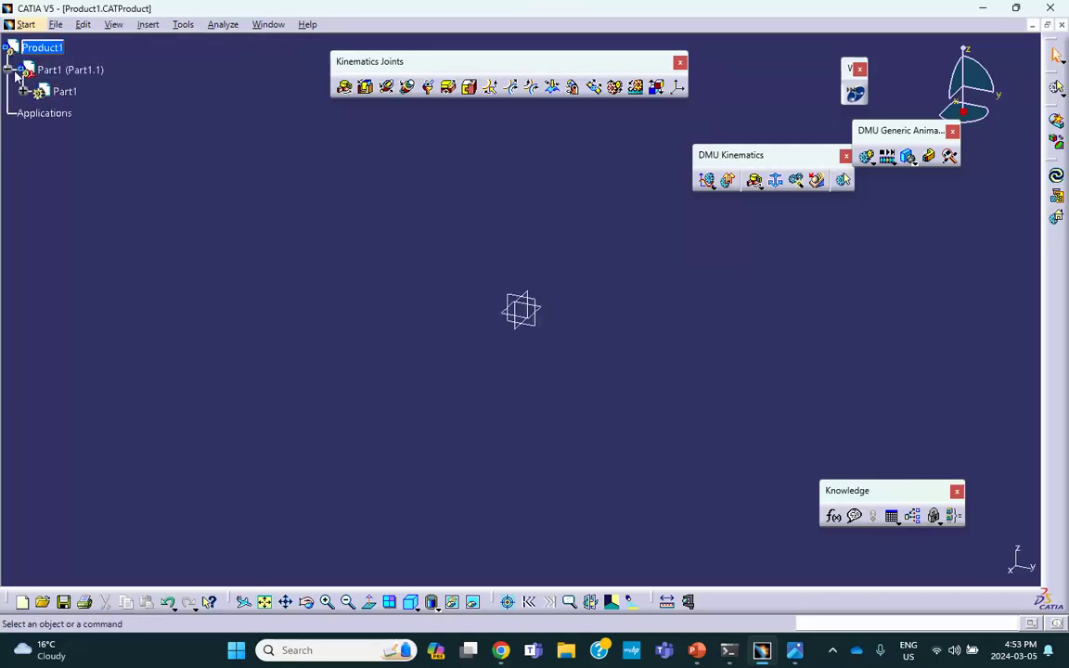
Set both the instance name and the part number of the new part to track.
right_click(65, 74)
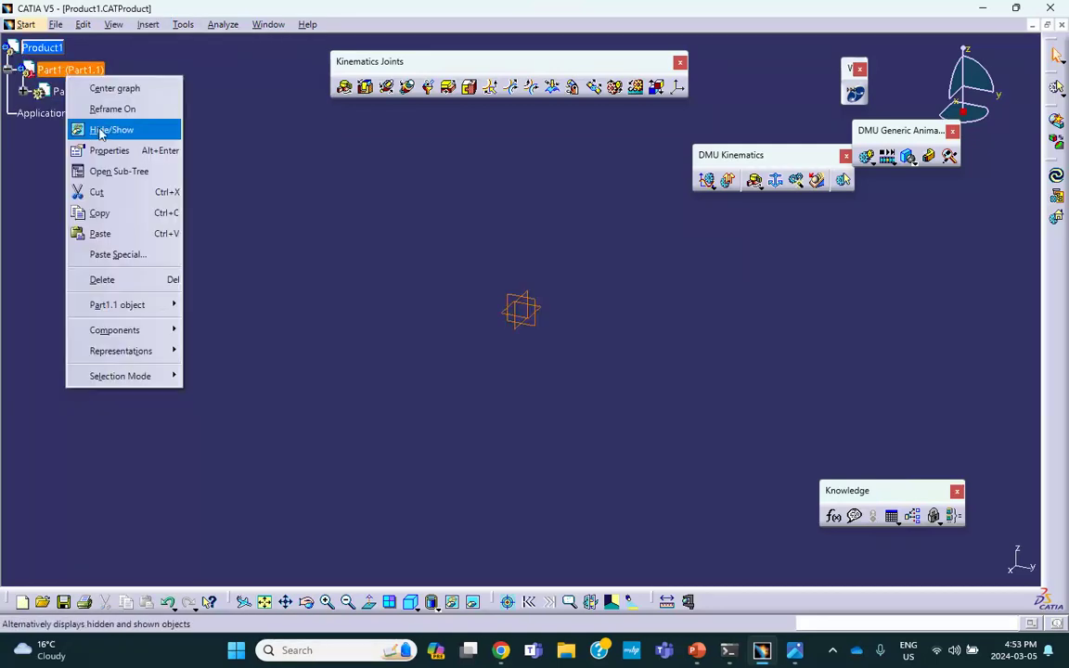
left_click(88, 147)
double_click(788, 257)
type("track")
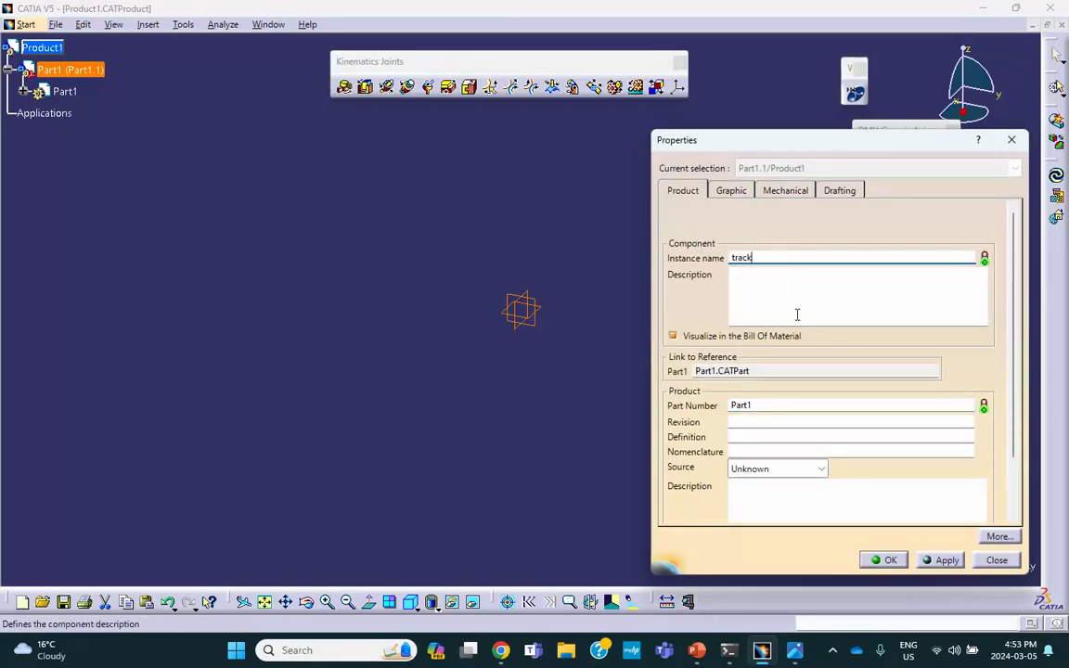
double_click(769, 406)
type("track")
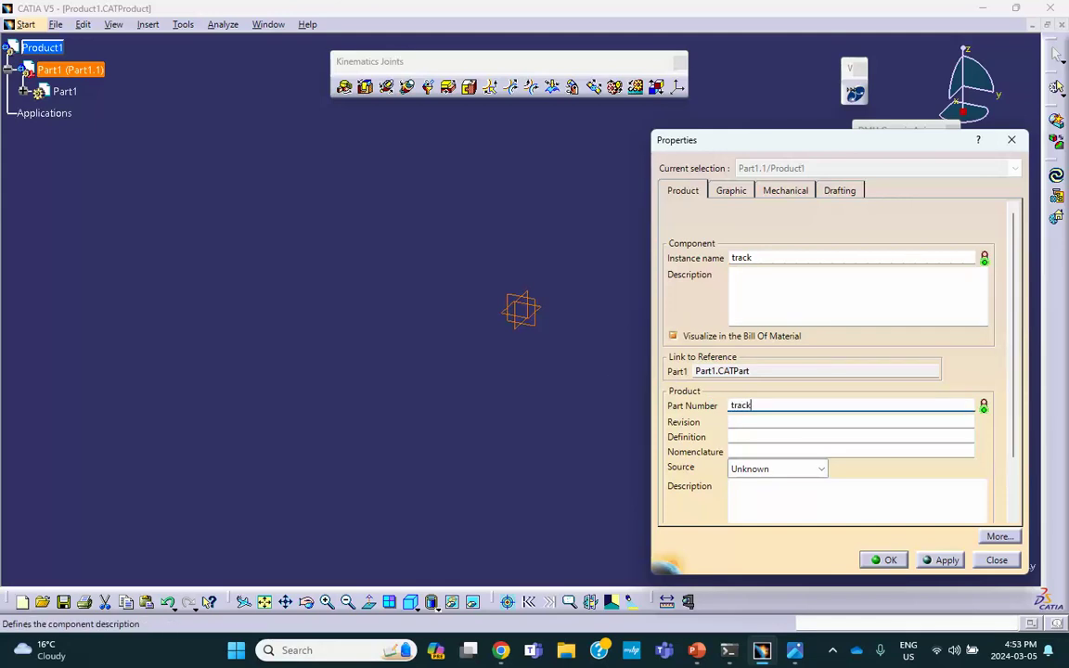
left_click(883, 559)
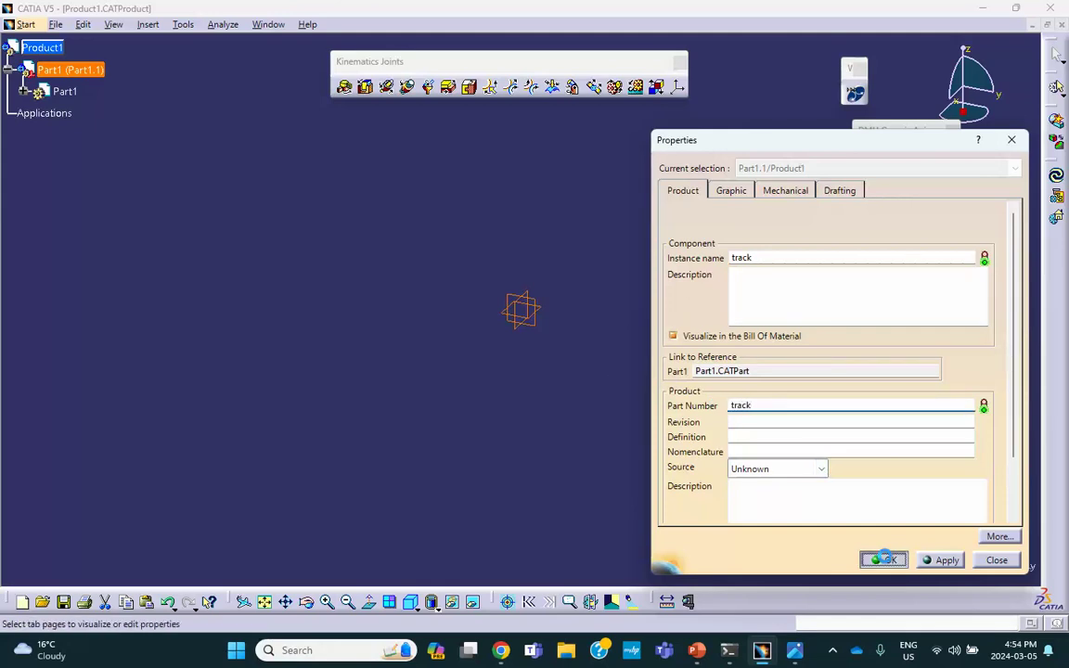
Sketch a rectangle about 1.3 by 0.2 in from the origin on the track part's yz plane.
double_click(64, 90)
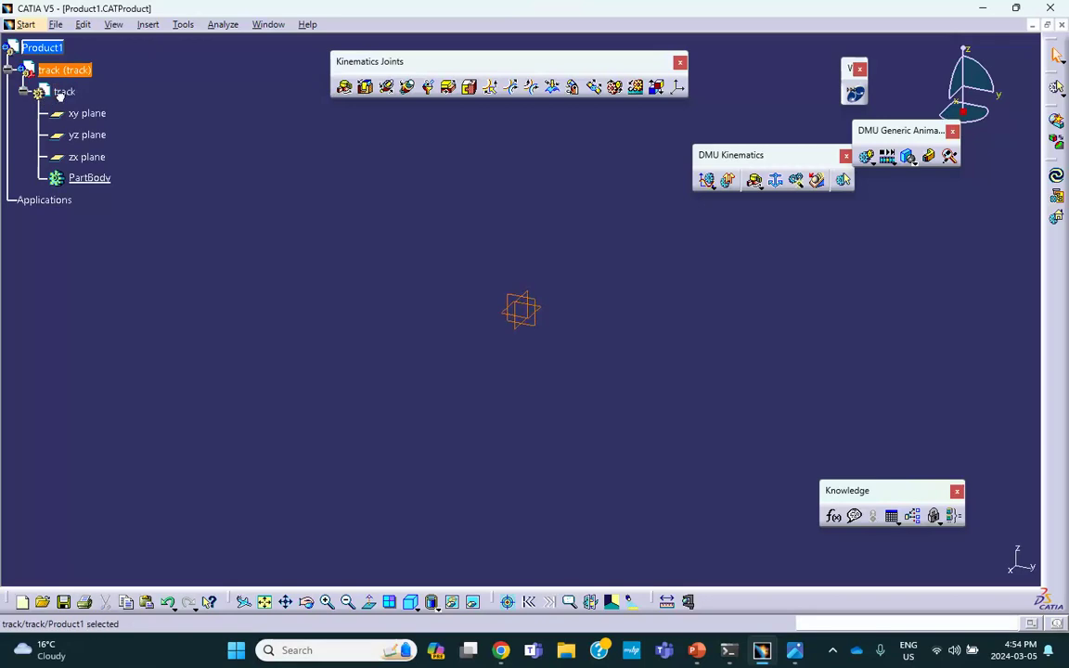
left_click(537, 318)
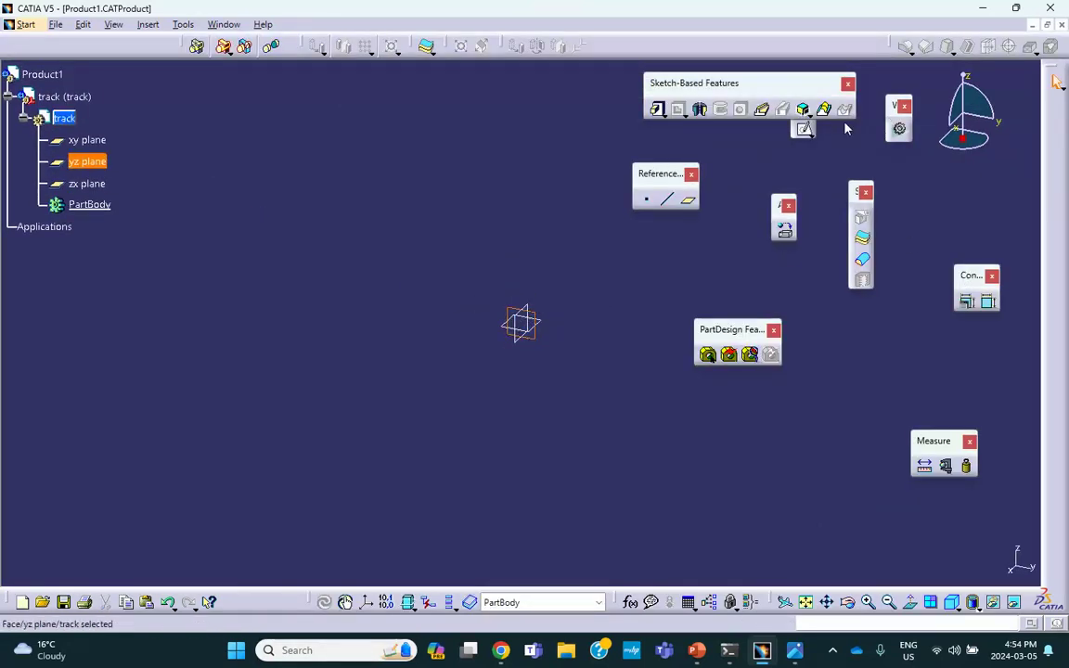
left_click(804, 130)
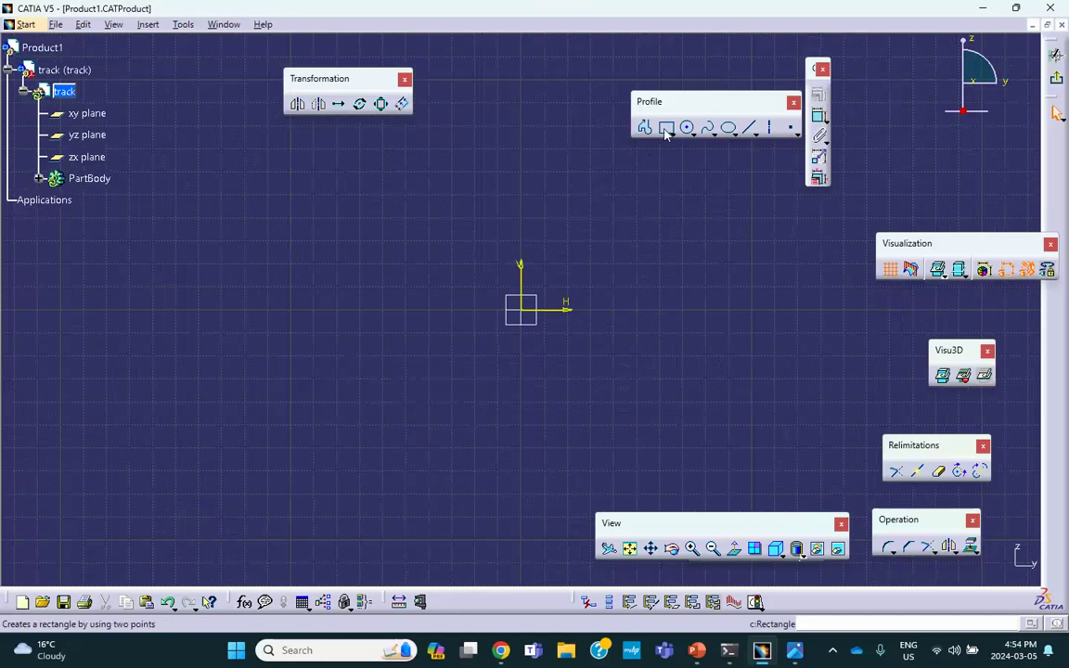
left_click(667, 128)
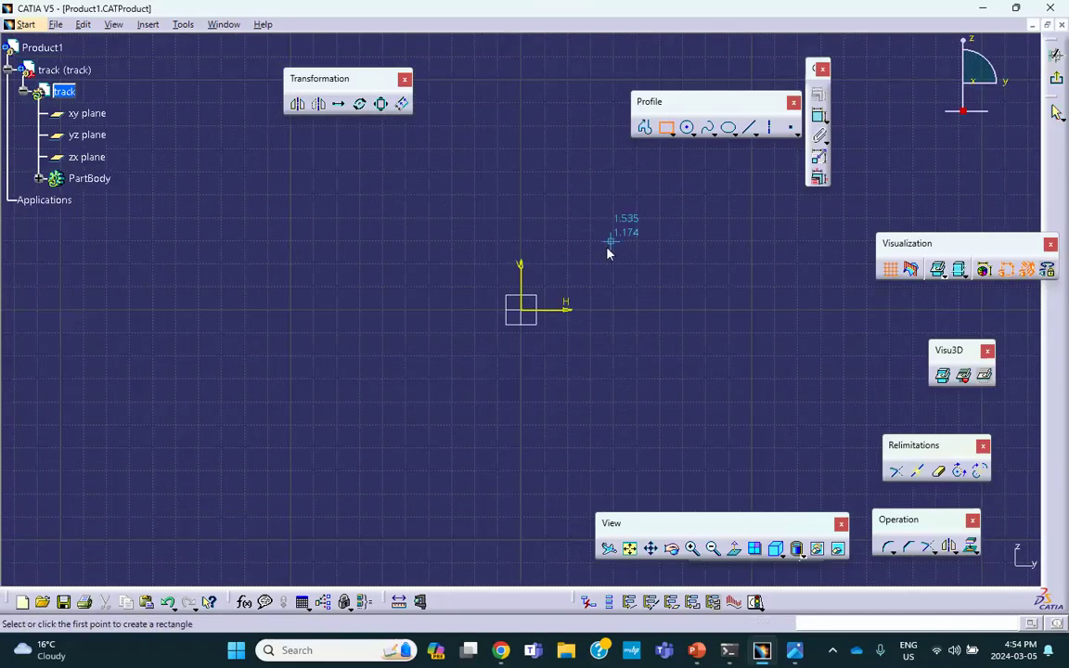
left_click(525, 309)
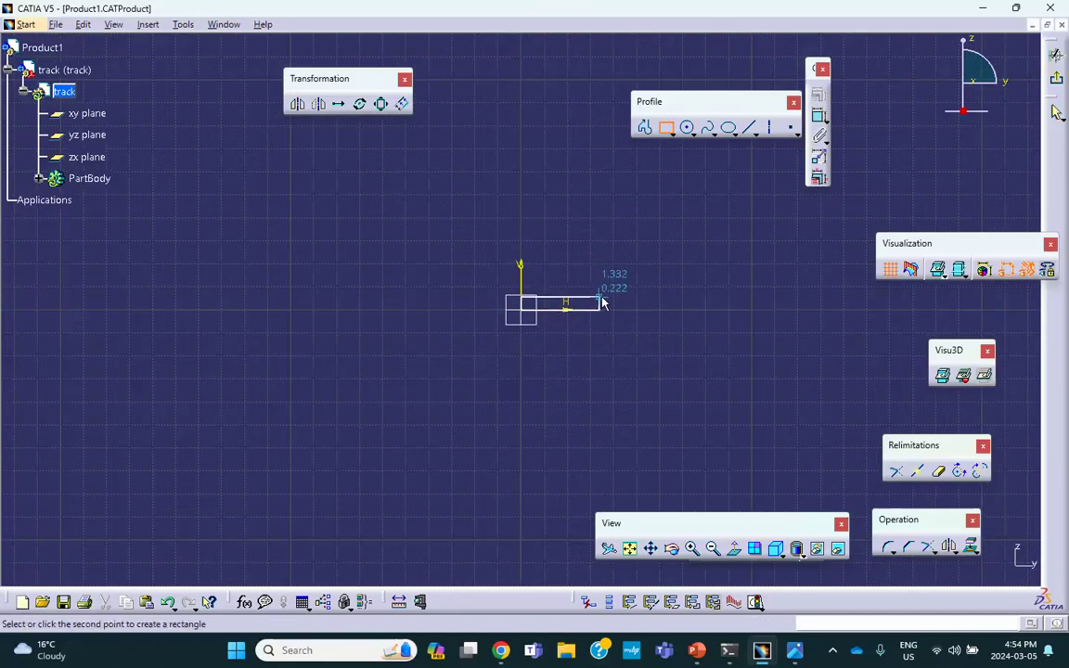
left_click(604, 298)
left_click(1056, 113)
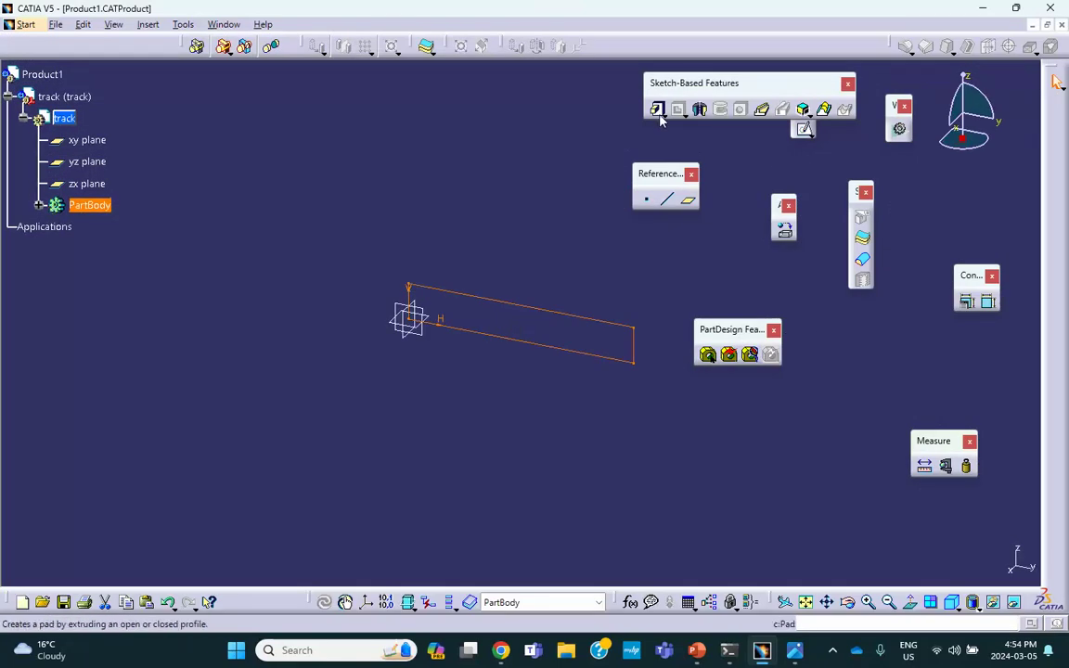
Extrude the track's rectangle sketch as a 15 in long Pad.
left_click(657, 110)
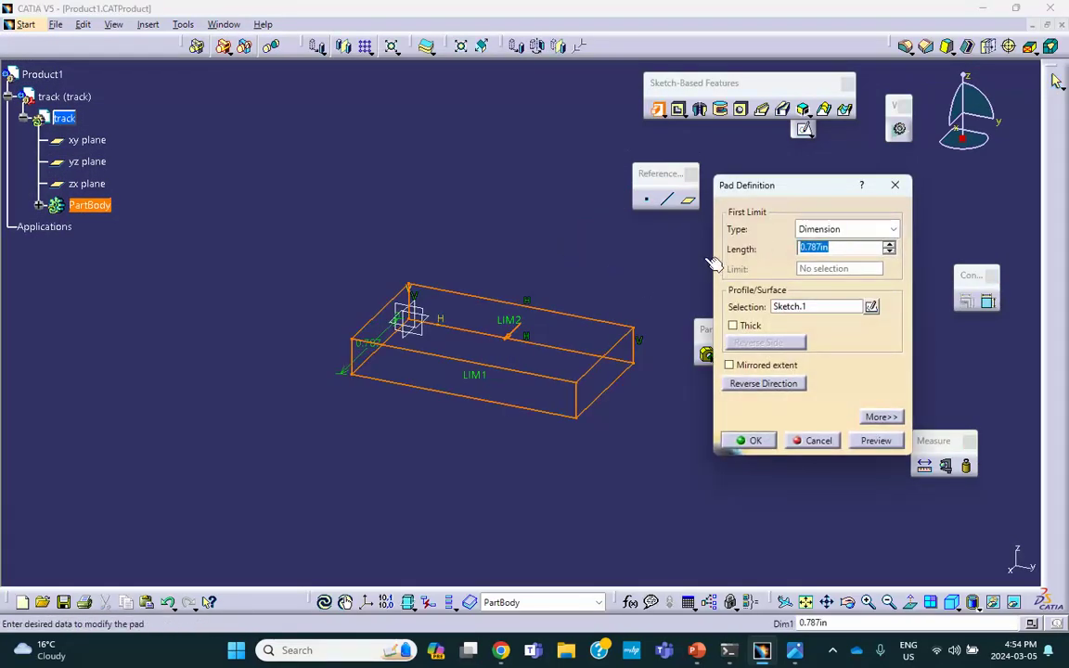
type("1")
type("0")
left_click(750, 441)
middle_click_drag(591, 359, 401, 336)
Set the track pad's length to 10 in.
double_click(414, 332)
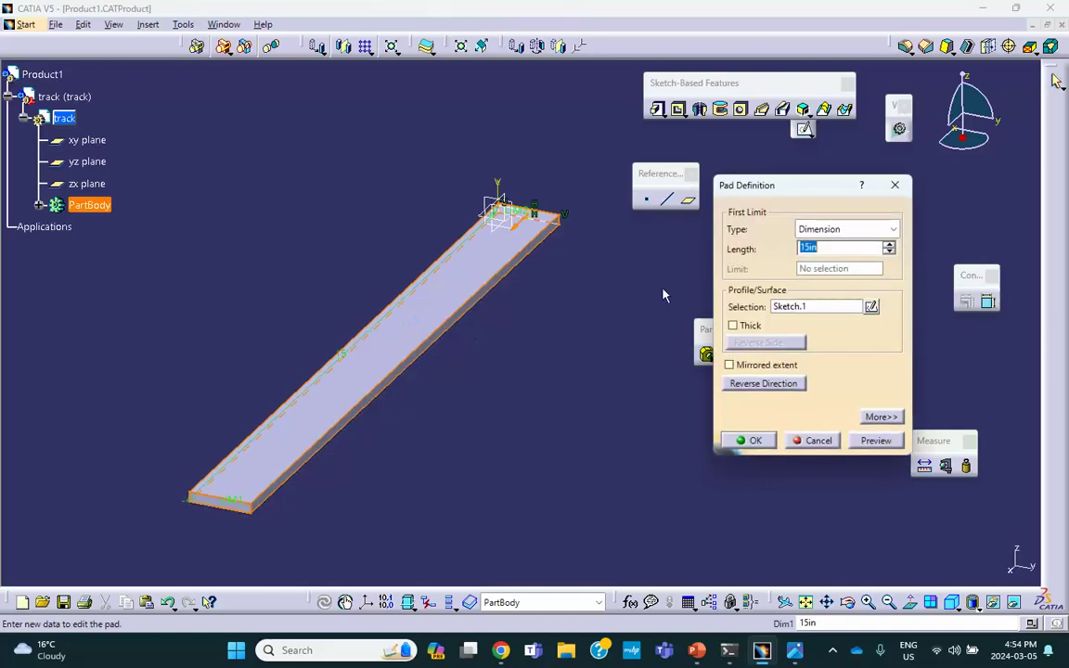
left_click(814, 249)
left_click_drag(814, 248, 730, 248)
type("10")
left_click(749, 441)
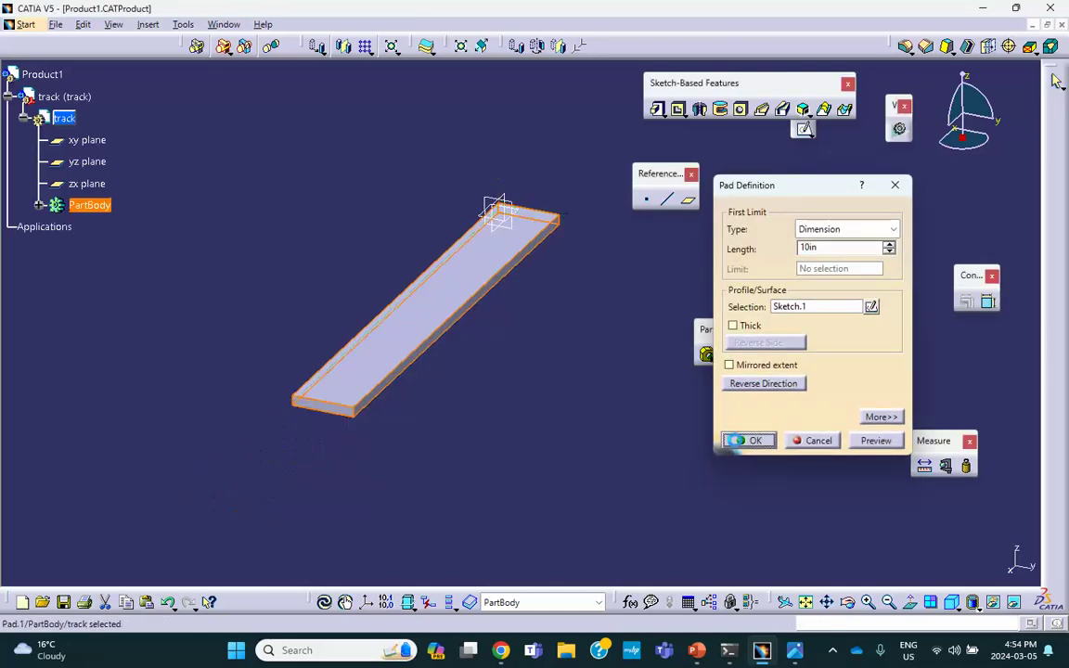
Activate Product1 and insert a second new part that uses the assembly origin as its origin point.
double_click(53, 76)
middle_click_drag(157, 163, 223, 211)
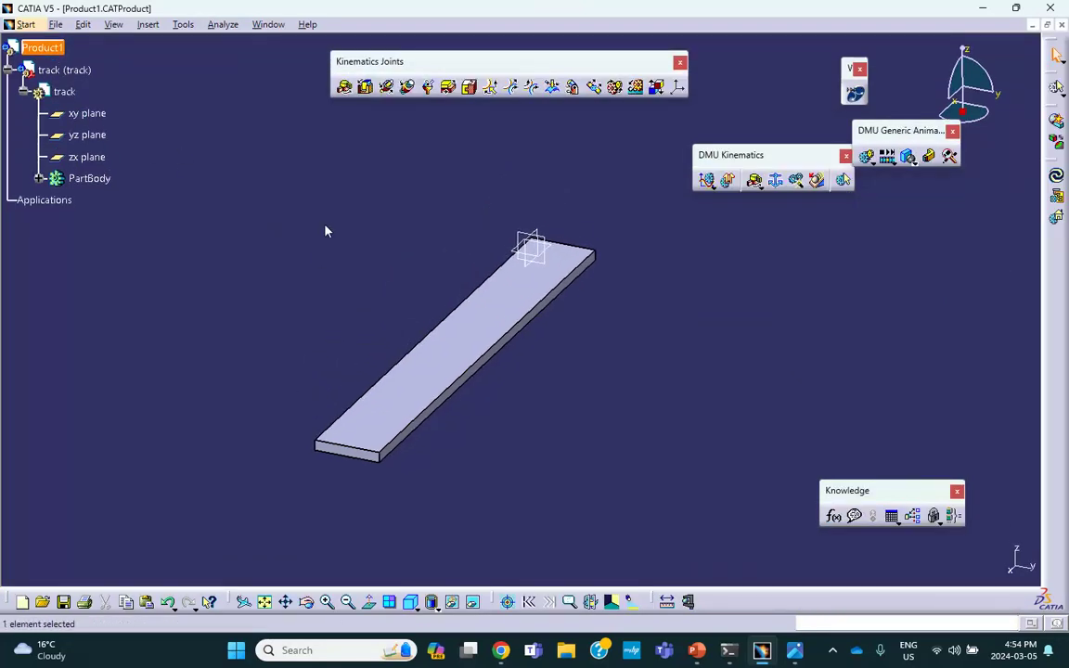
left_click(148, 25)
left_click(178, 286)
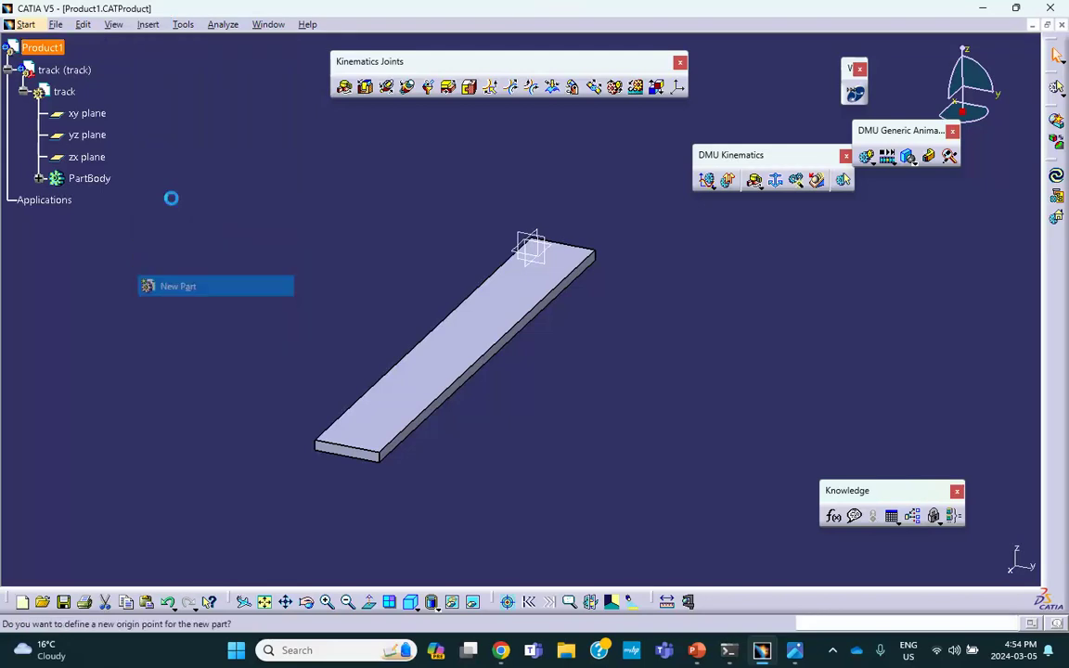
left_click(643, 375)
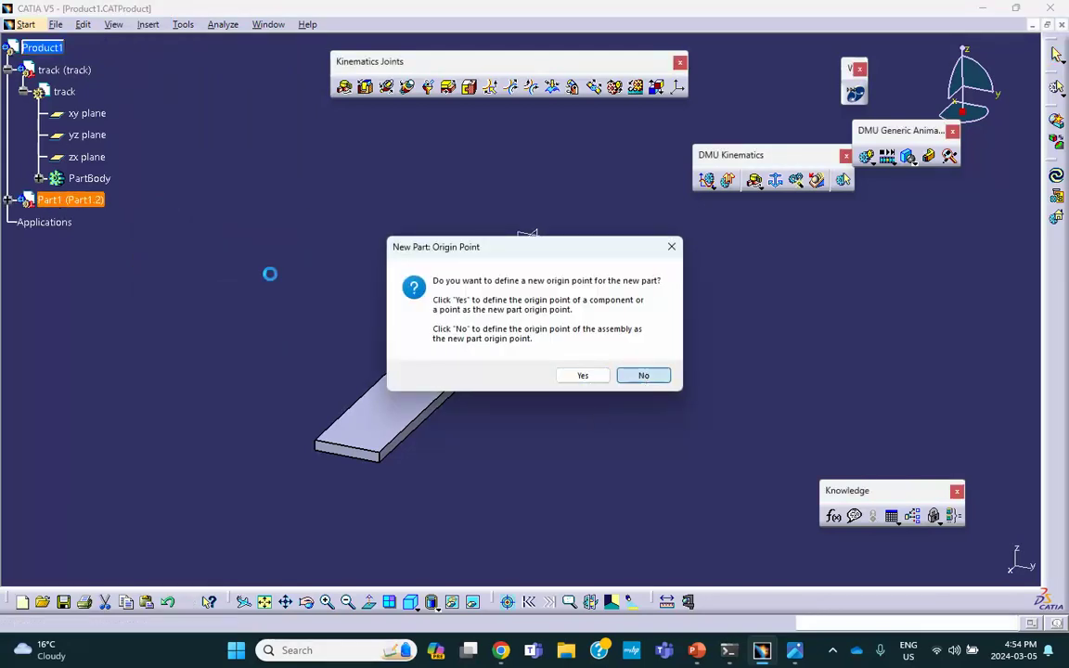
Set both the instance name and the part number of the second part to block.
left_click(8, 199)
right_click(57, 199)
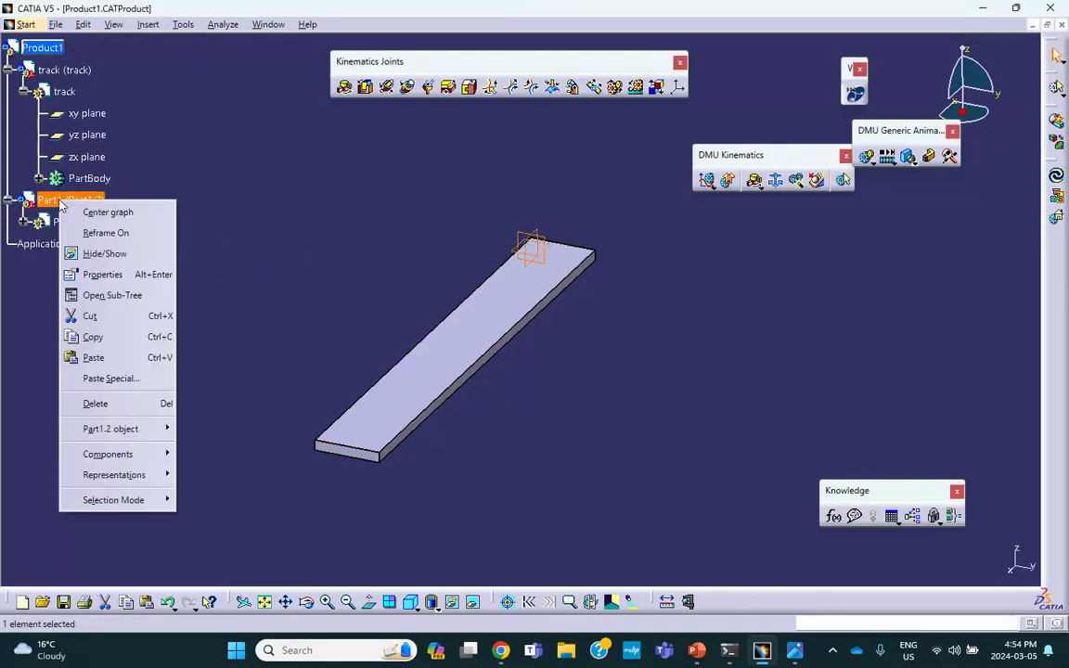
left_click(93, 283)
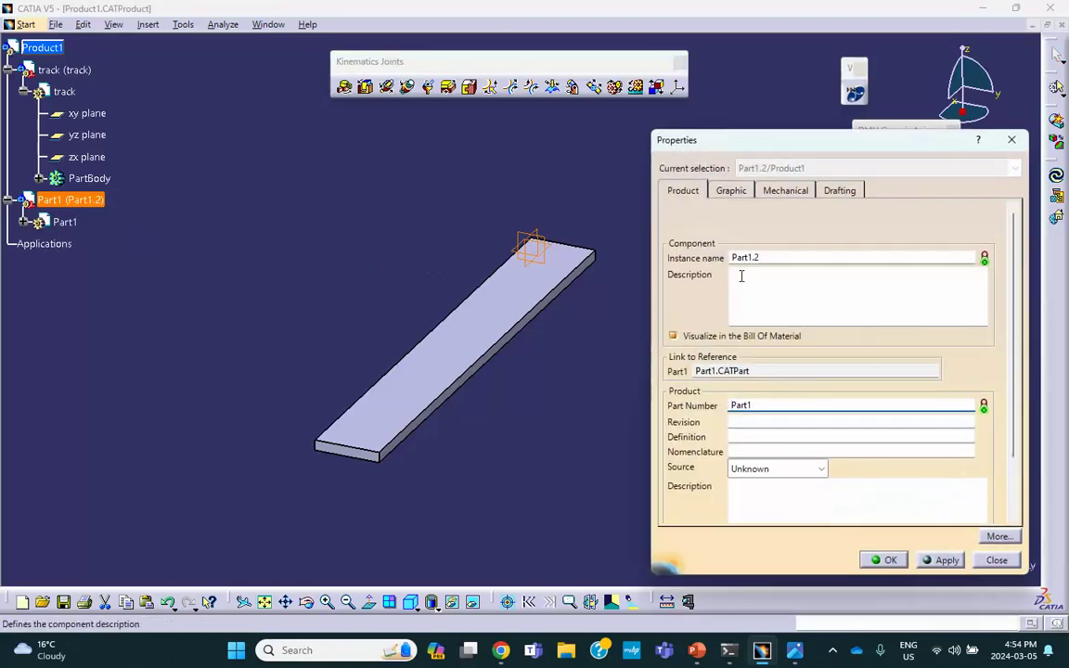
double_click(766, 257)
type("b")
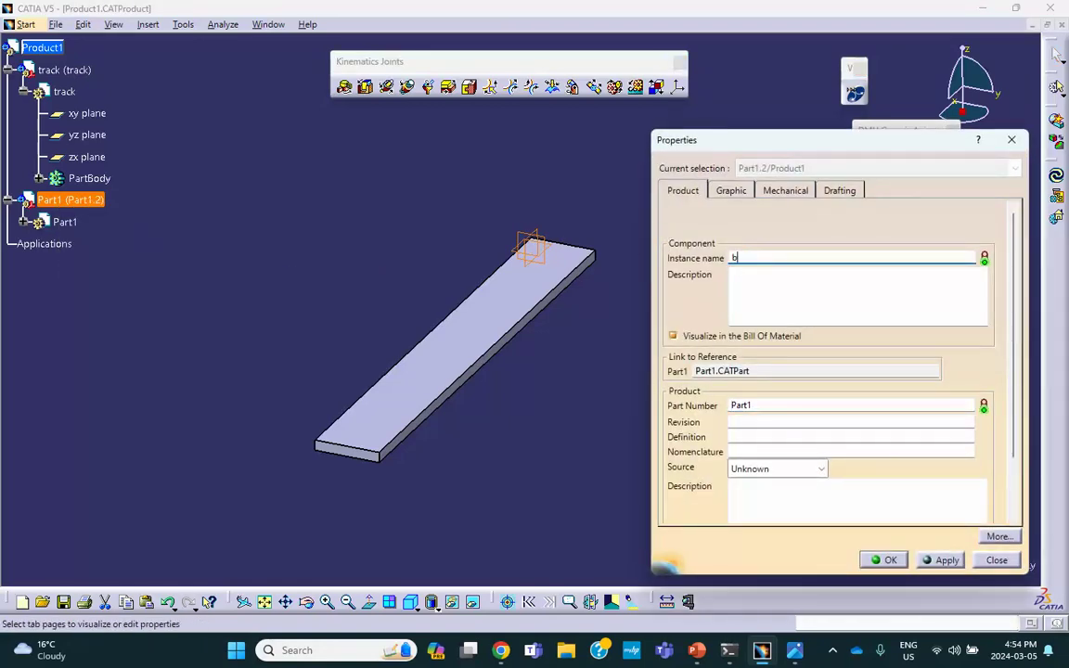
type("lock")
double_click(759, 406)
type("block")
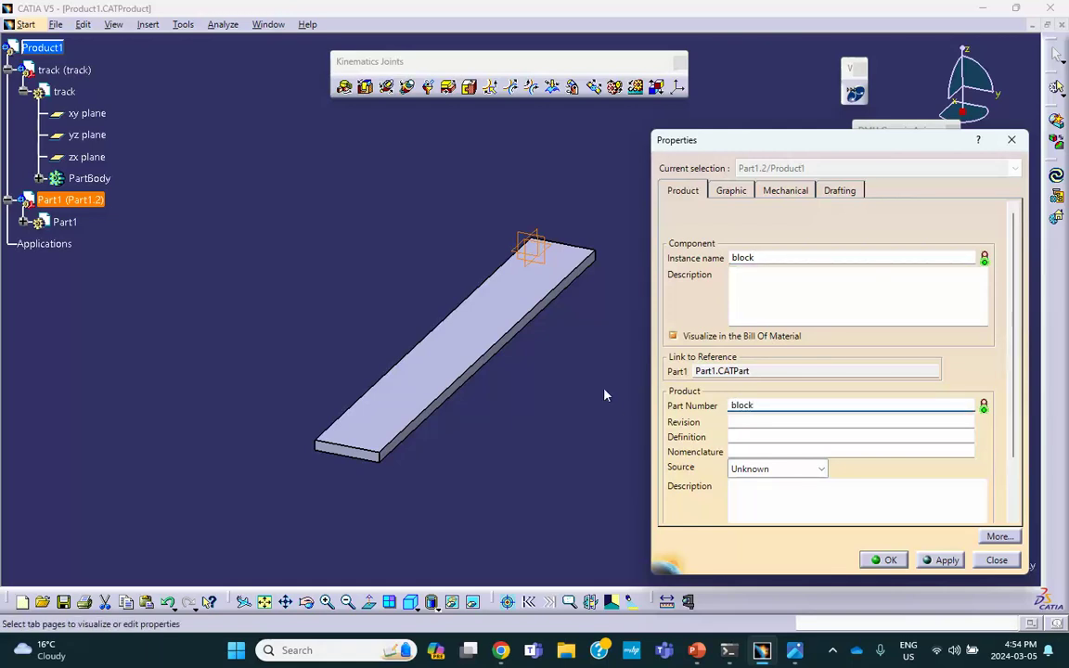
left_click(885, 560)
Activate the block part and sketch a small rectangle on its yz plane above the track, with one side on the vertical axis.
double_click(56, 222)
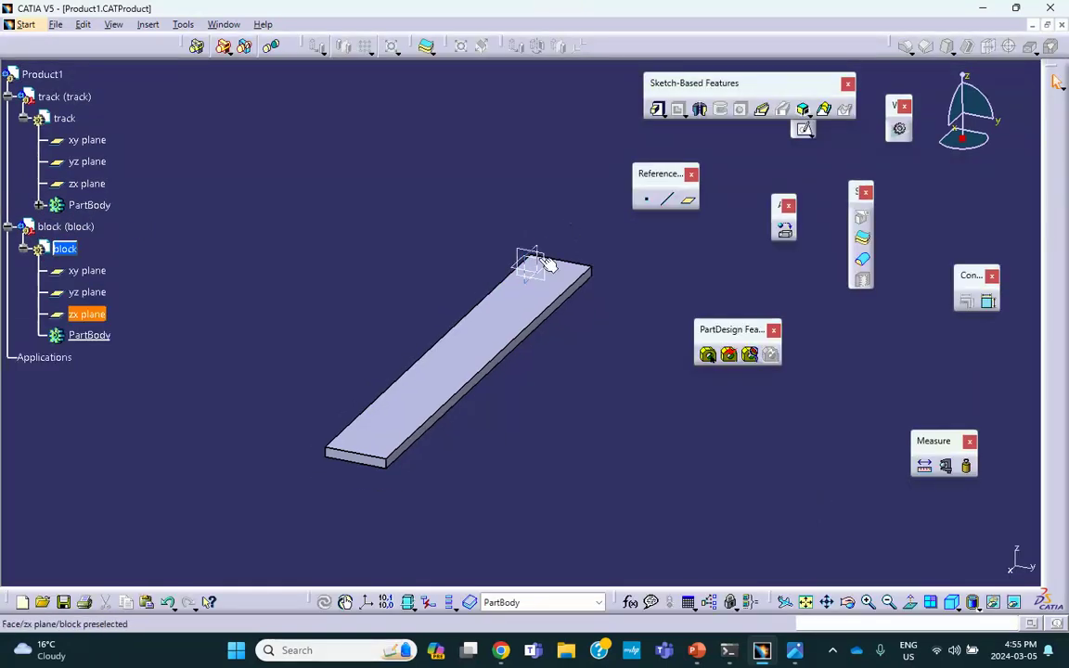
left_click(543, 261)
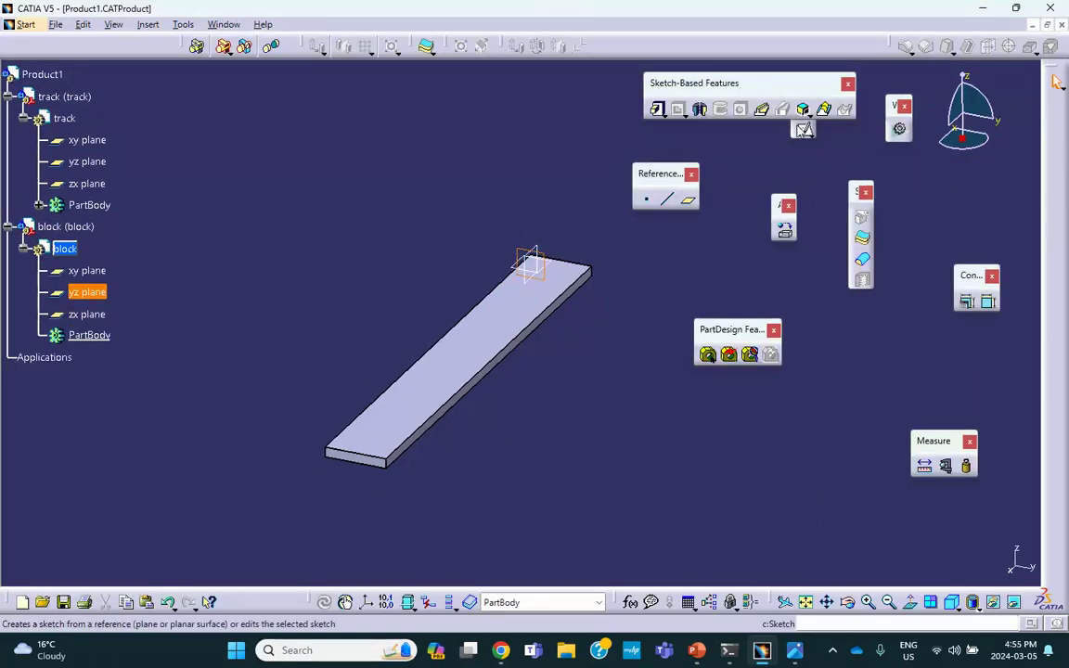
left_click(803, 130)
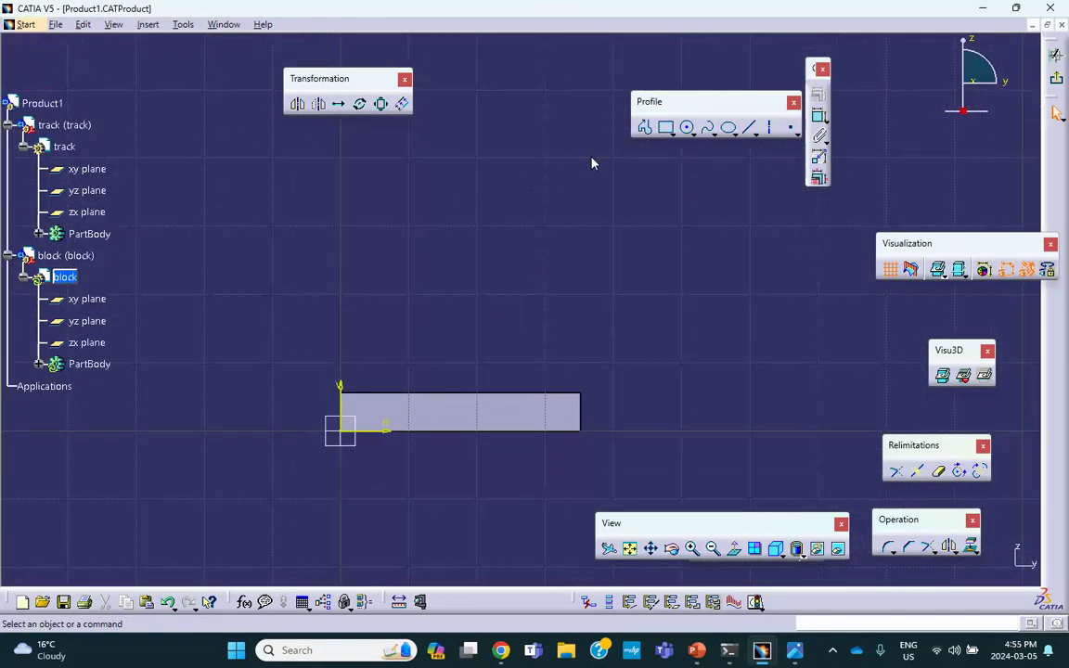
left_click(666, 127)
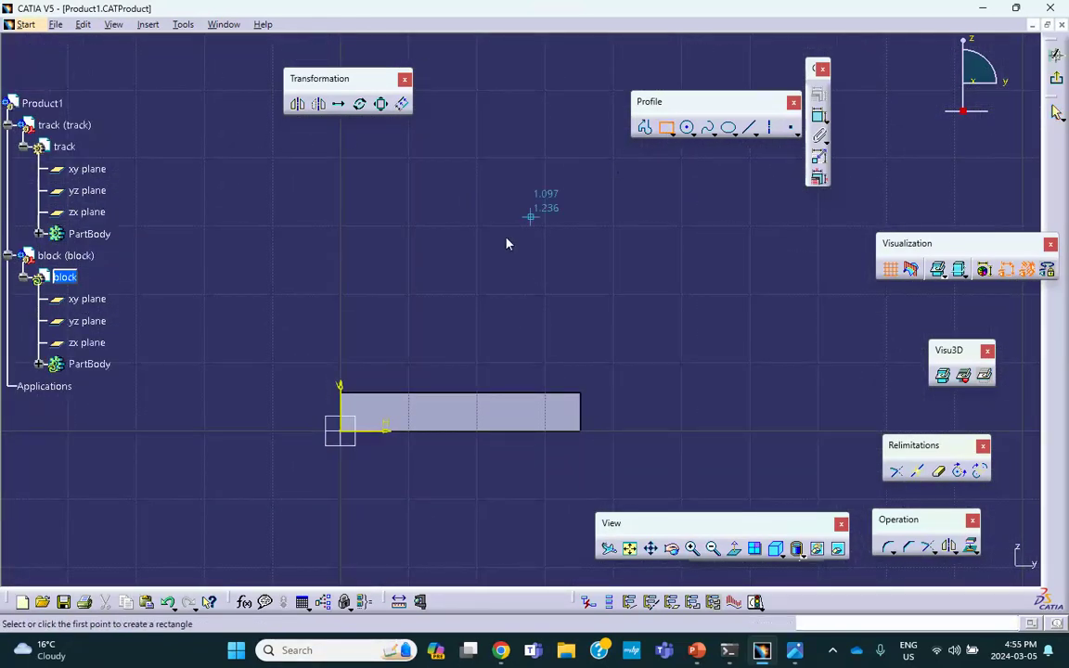
left_click(341, 340)
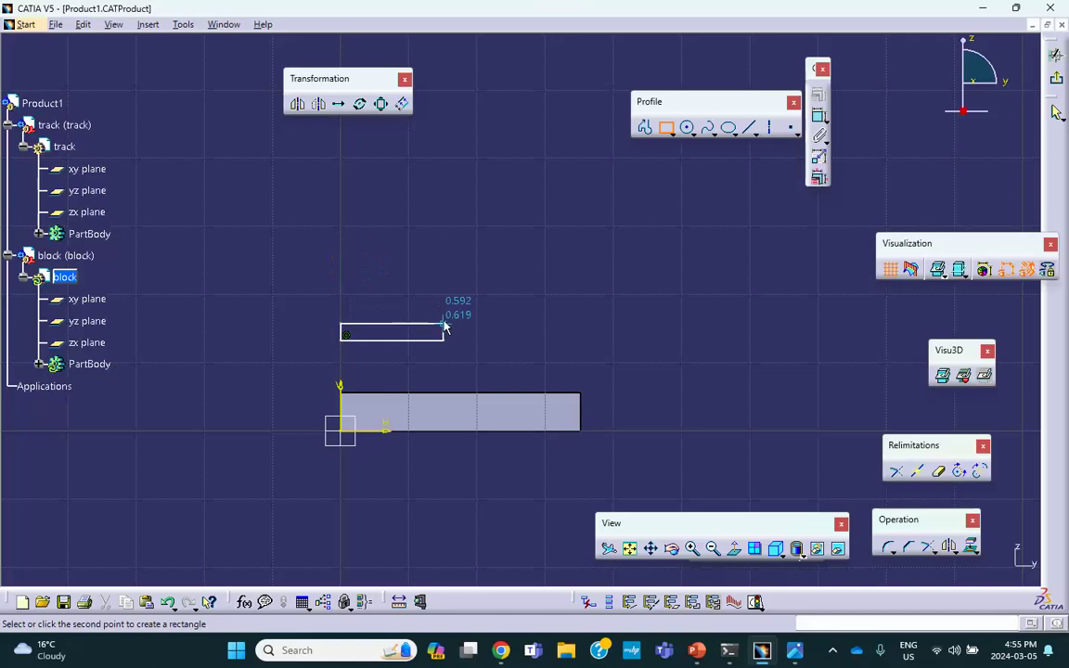
left_click(401, 298)
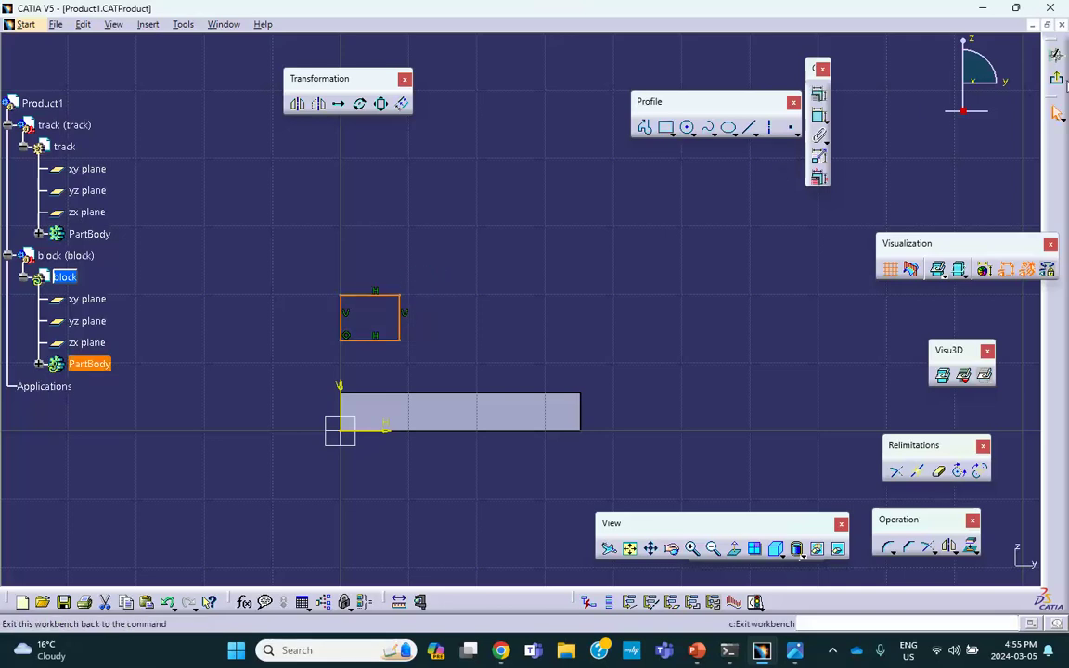
left_click(1056, 78)
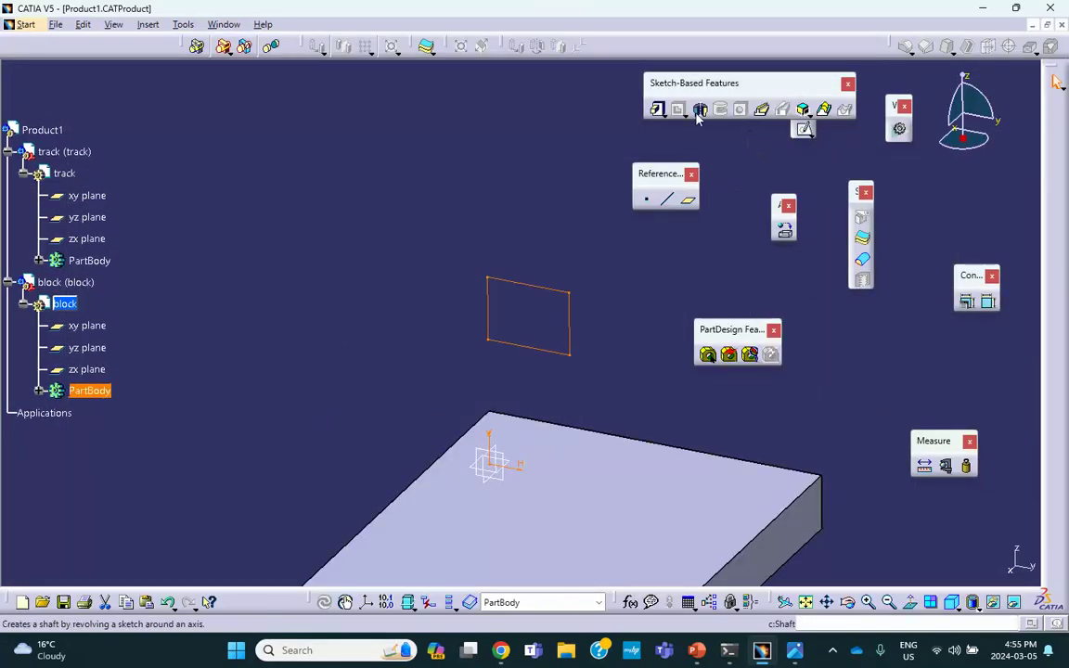
Extrude the block's rectangle sketch as a 0.787 in long Pad.
left_click(657, 110)
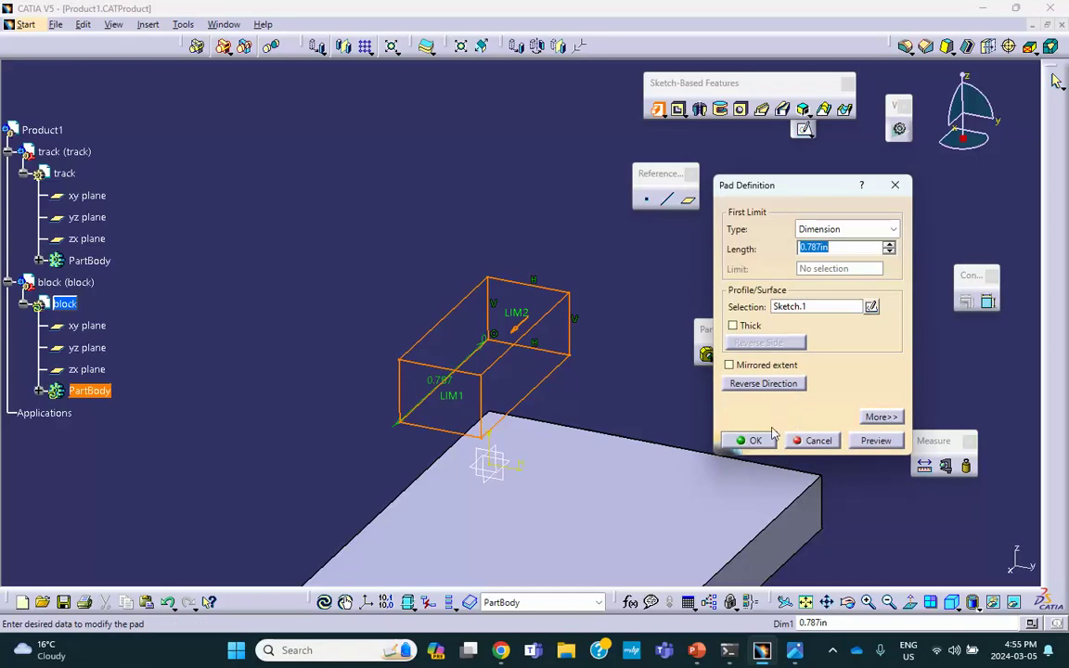
left_click(754, 441)
middle_click_drag(584, 267, 614, 315)
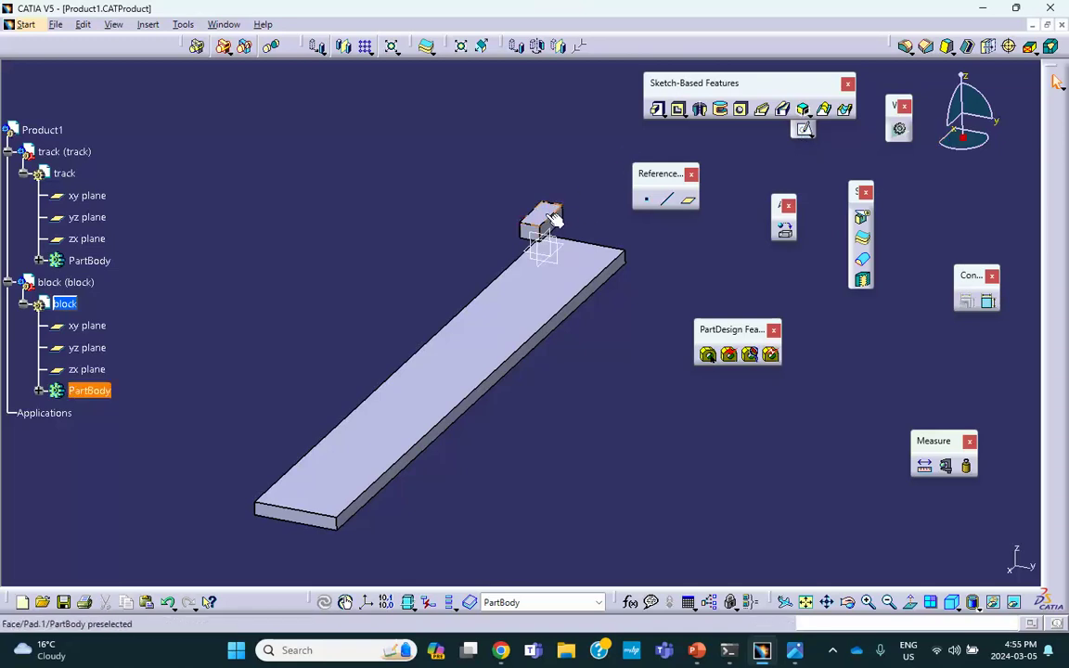
Create a blind hole of 0.2 in diameter and 0.394 in depth near the middle of the block's upper face.
middle_click_drag(552, 223, 341, 210)
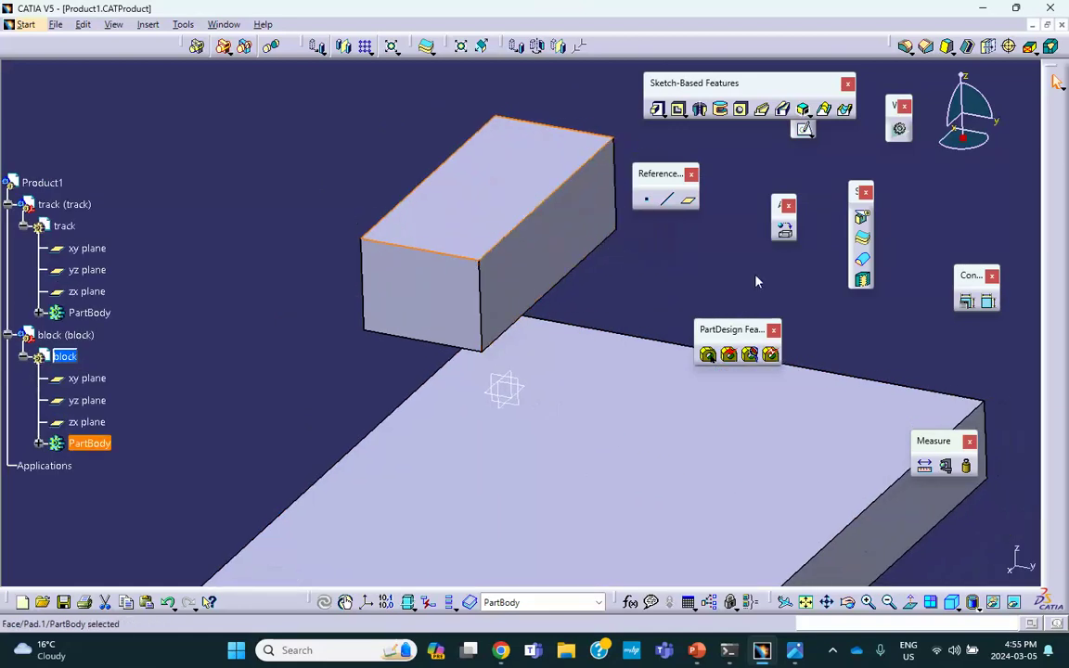
left_click(742, 110)
left_click(484, 184)
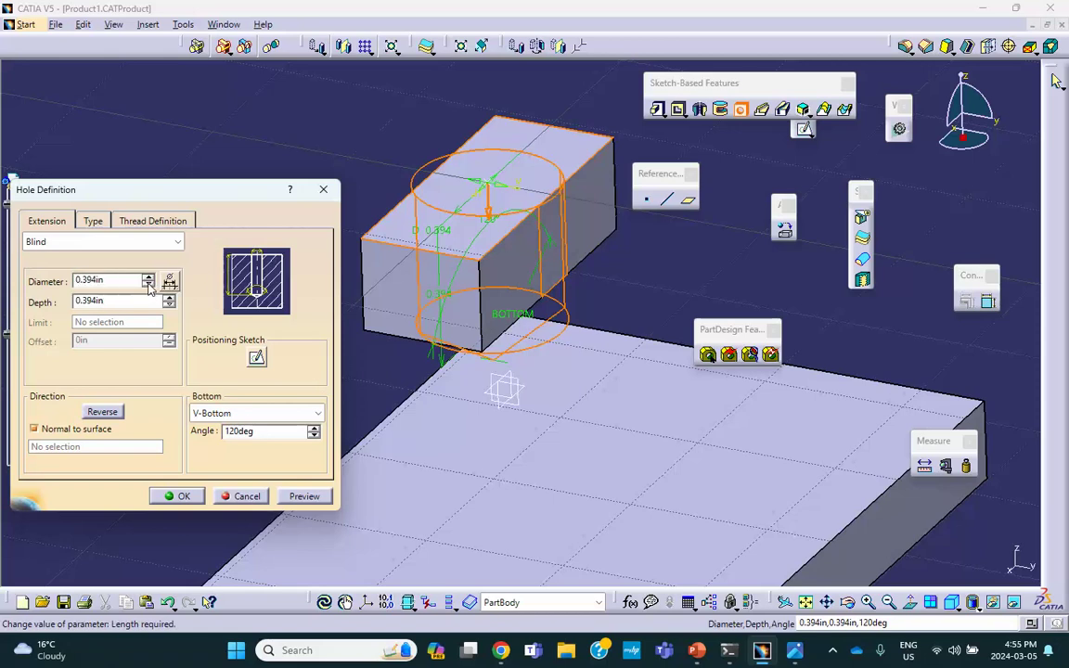
double_click(120, 280)
type(".2")
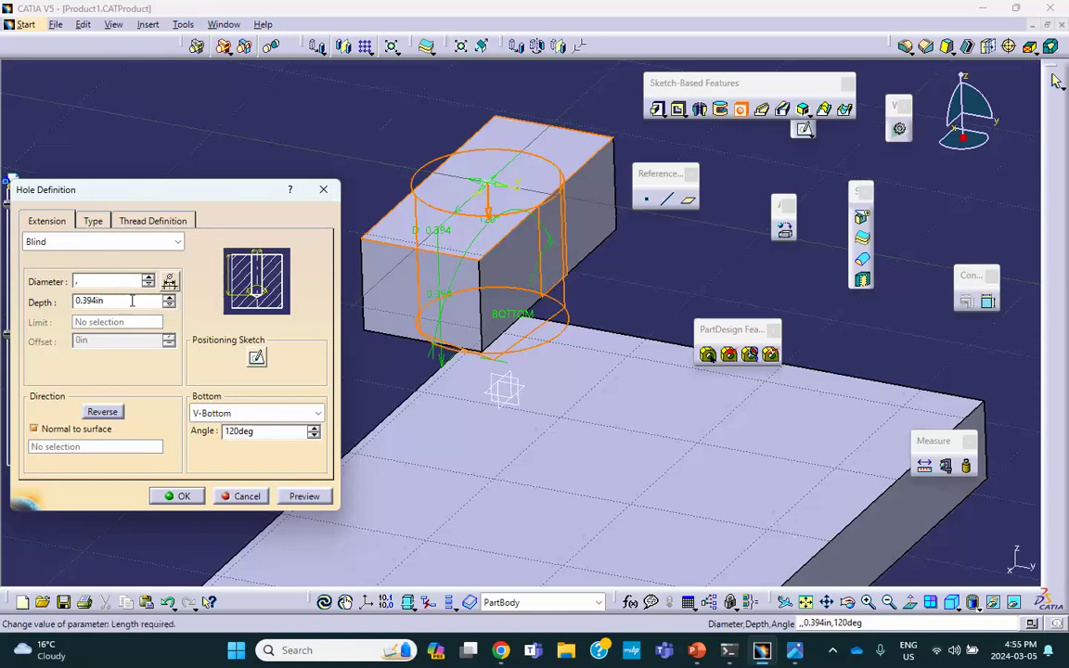
left_click(185, 496)
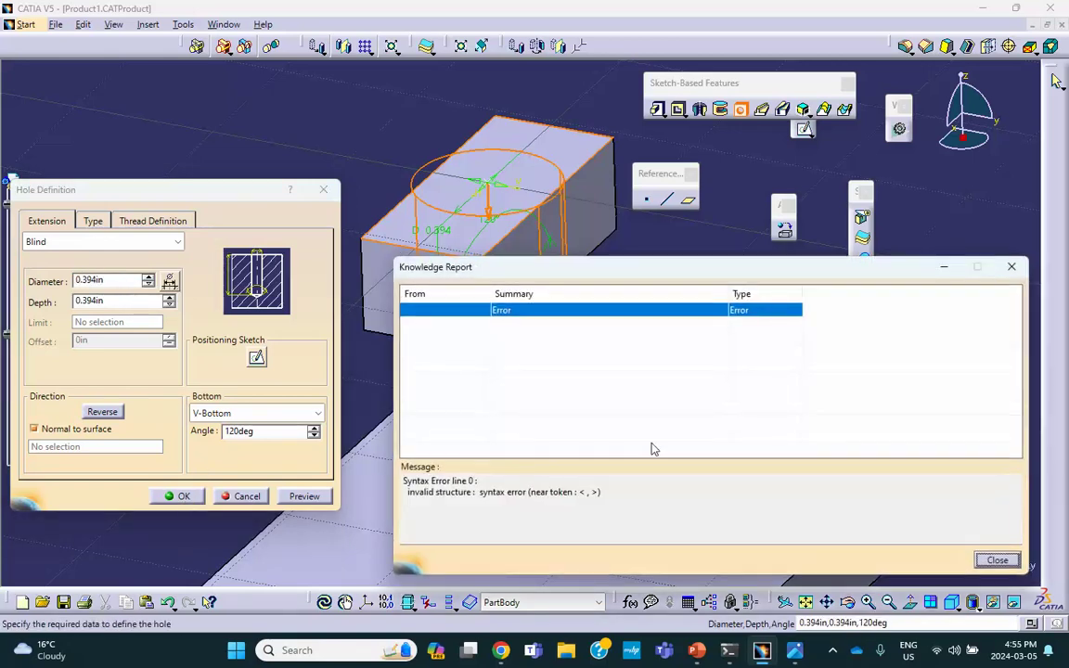
left_click(997, 561)
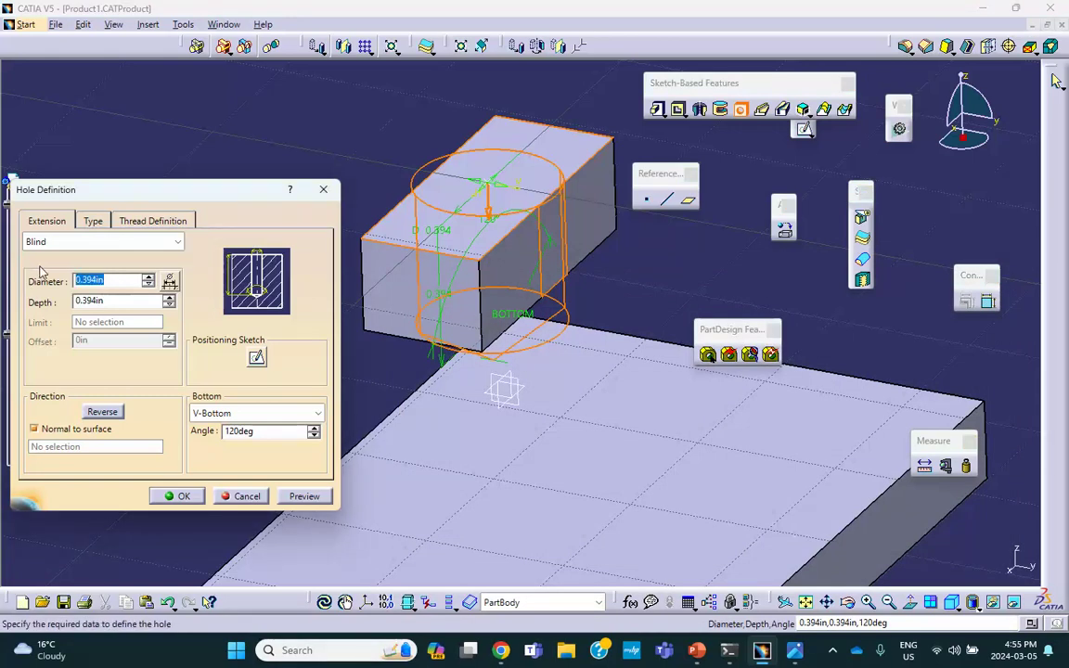
type(".2")
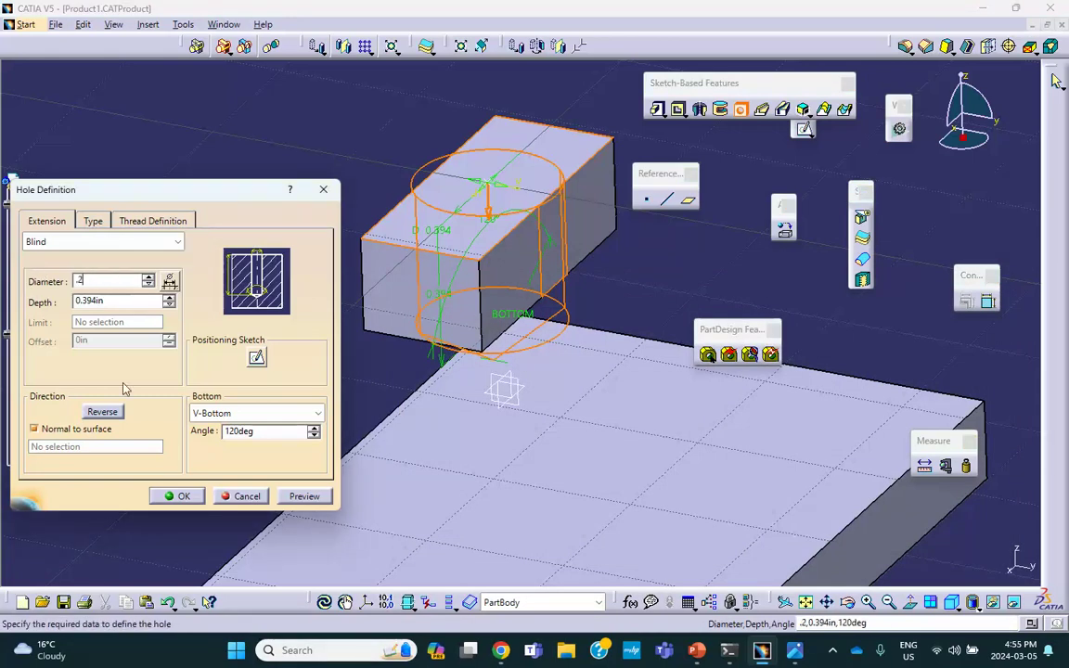
left_click(187, 496)
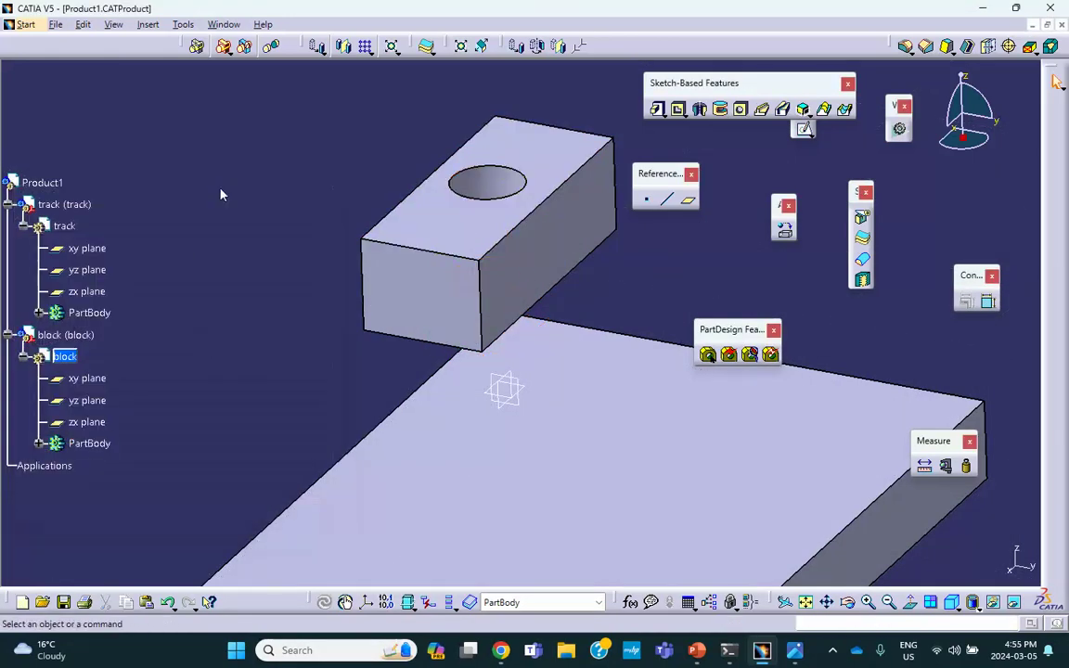
Activate Product1 and insert a third new part that uses the assembly origin as its origin point.
middle_click_drag(226, 181, 237, 250)
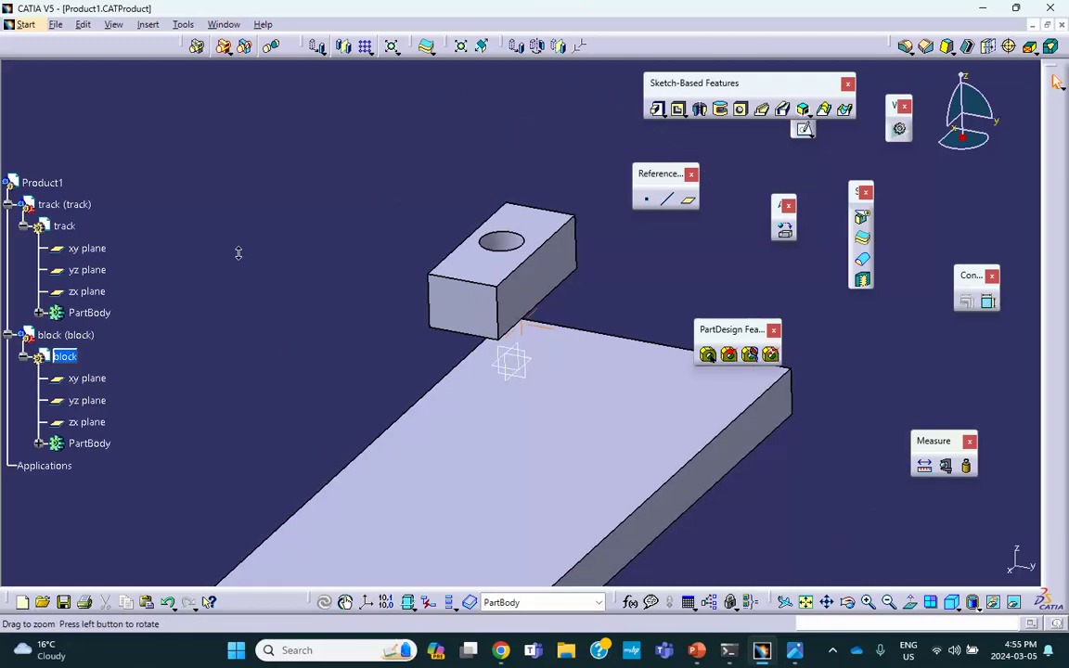
double_click(41, 181)
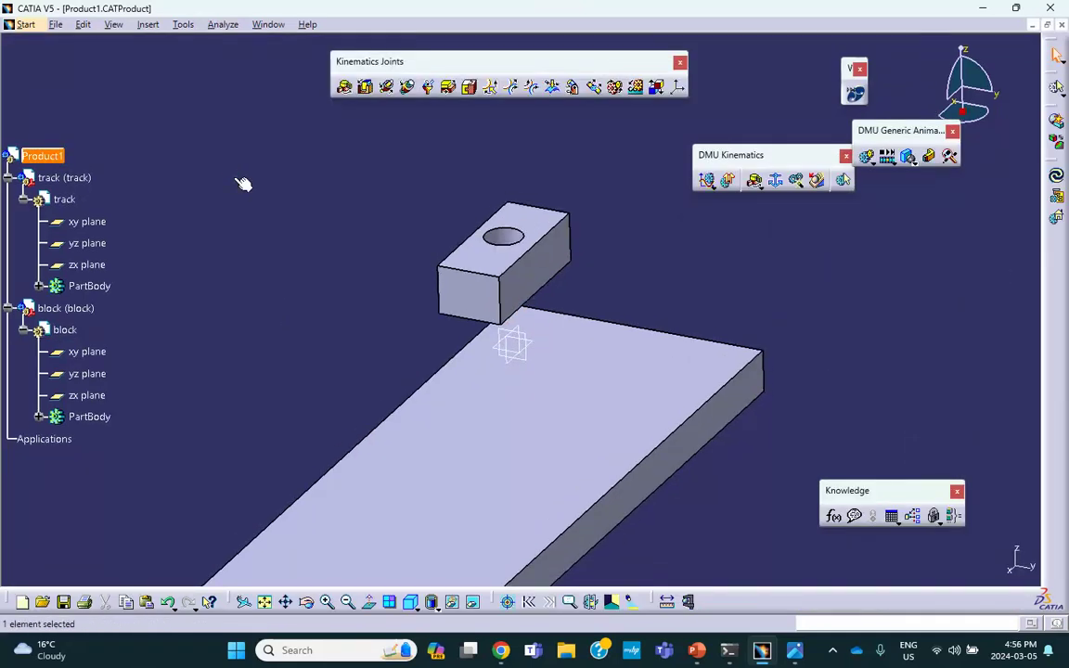
left_click(149, 25)
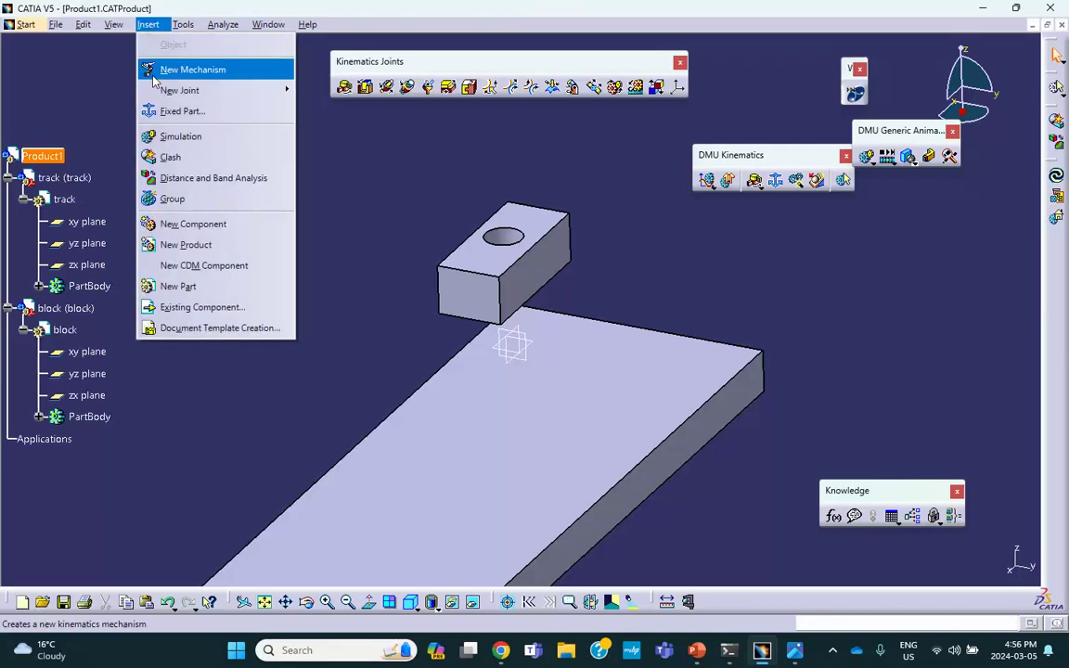
left_click(179, 287)
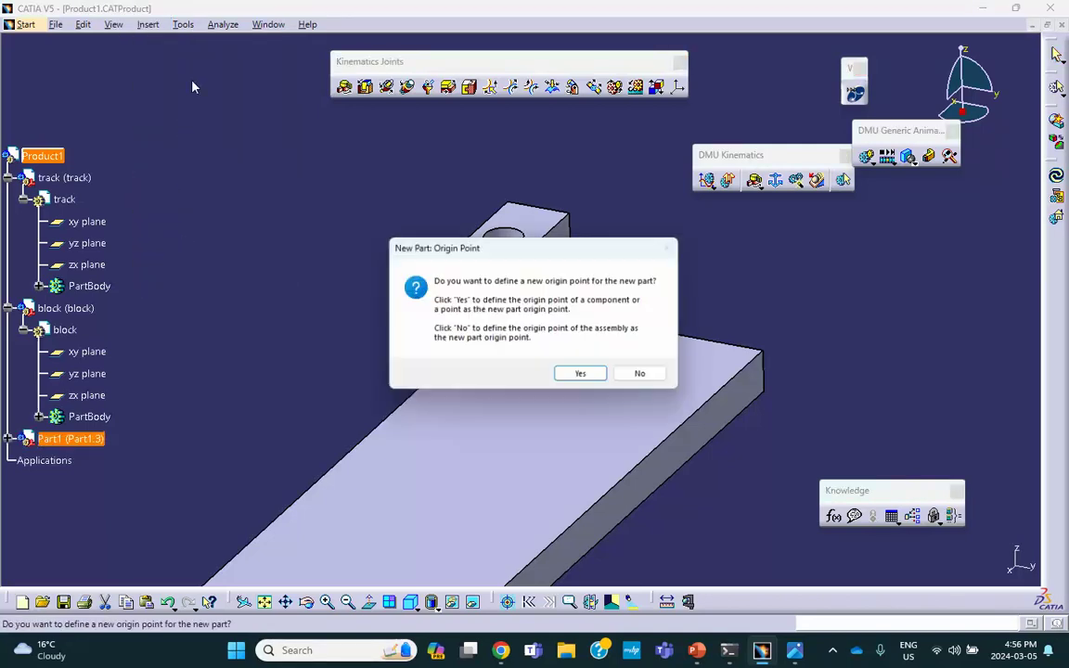
left_click(643, 376)
Set both the part number and the instance name of the third part to prop.
scroll(128, 364, "down", 5)
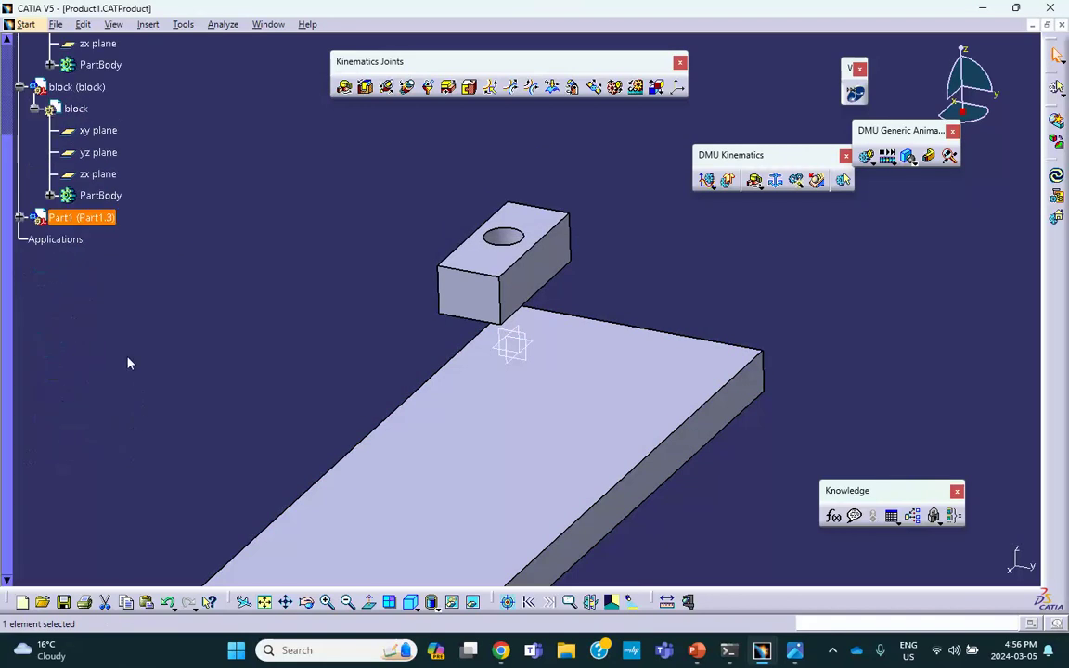
right_click(99, 217)
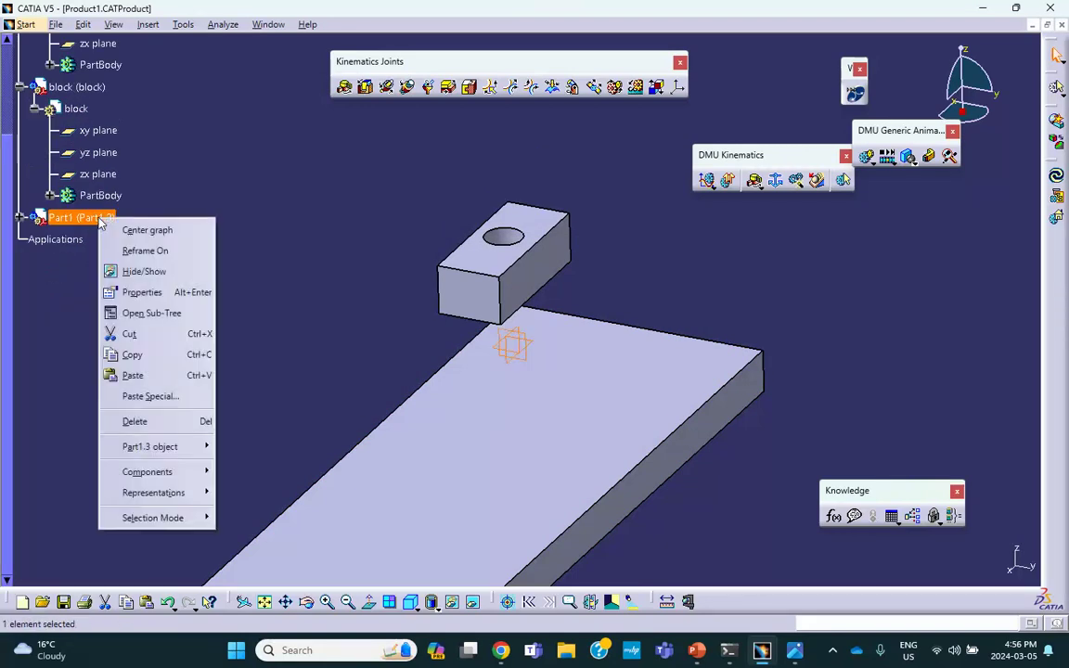
left_click(133, 299)
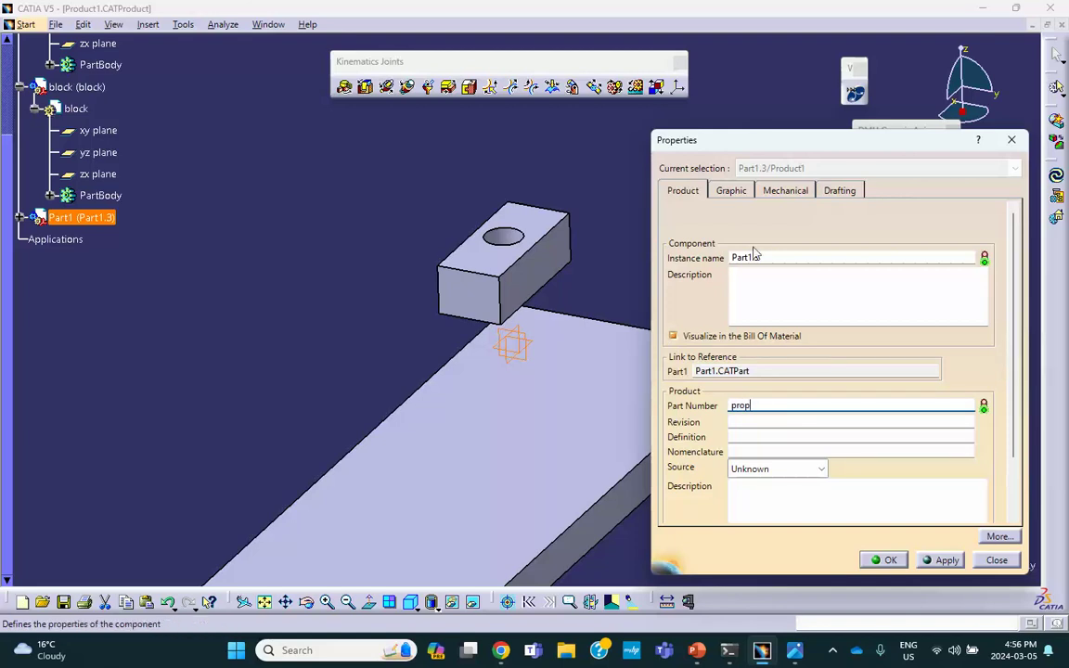
left_click_drag(781, 269, 647, 268)
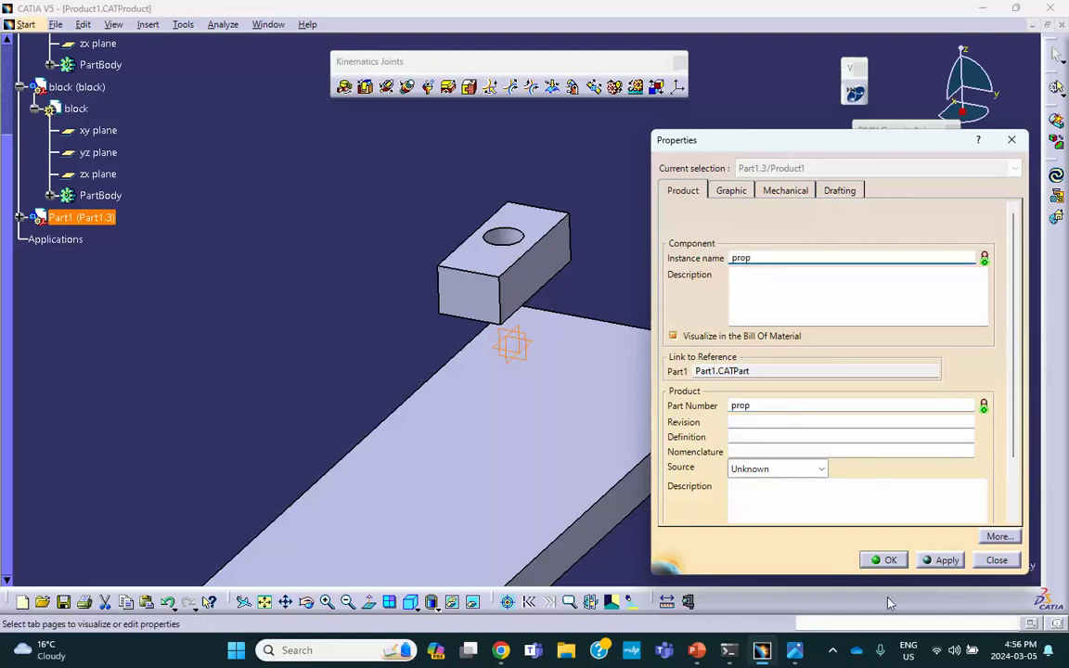
left_click(891, 560)
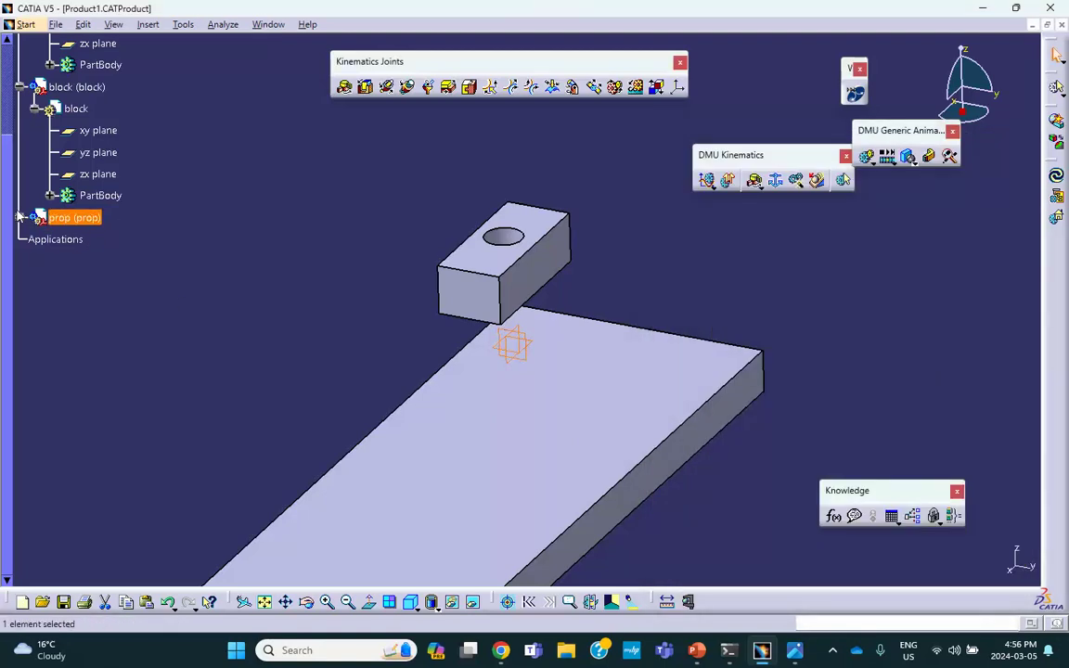
Activate the prop part and sketch a closed teardrop profile on the block's upper face, with its tangent arc around the hole and its tip beyond the block.
left_click(20, 217)
double_click(73, 239)
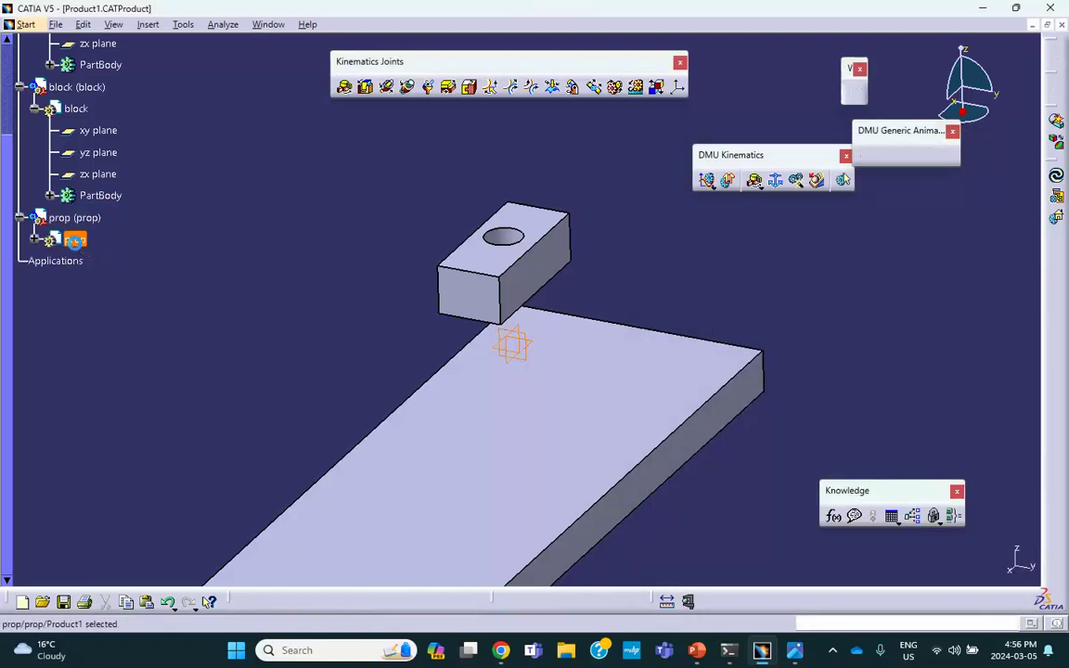
left_click(531, 236)
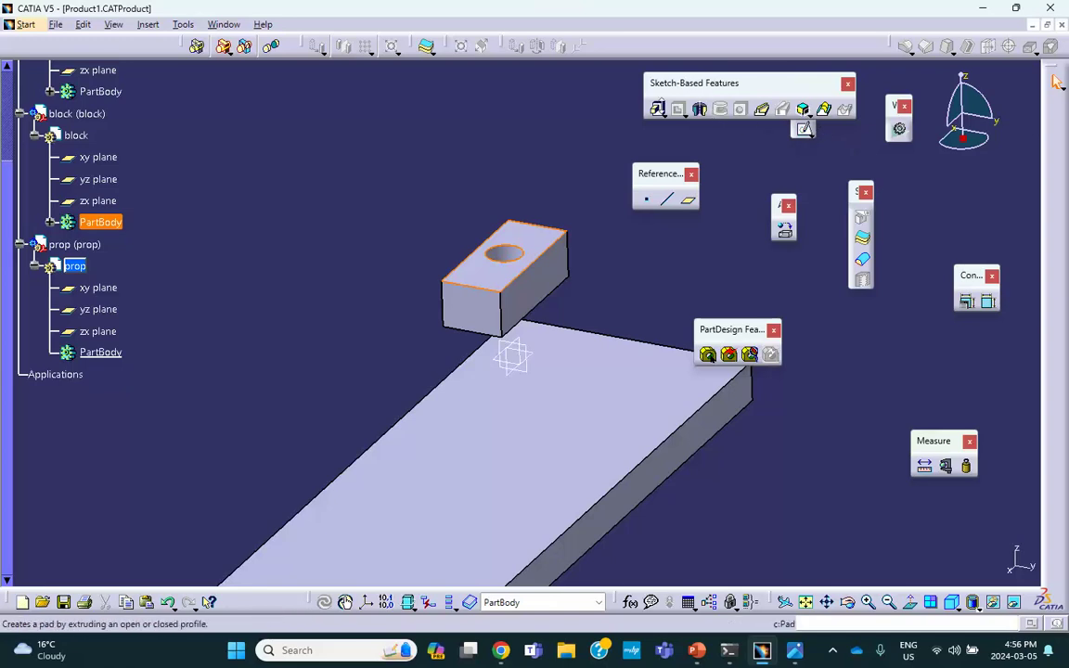
left_click(805, 131)
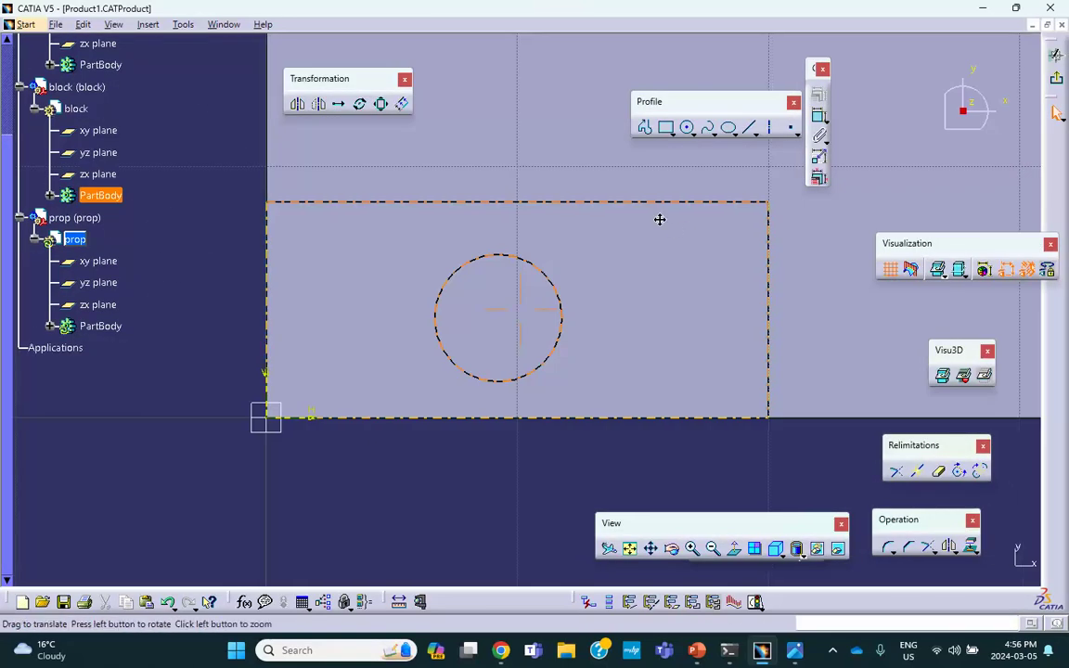
left_click(645, 127)
left_click(708, 175)
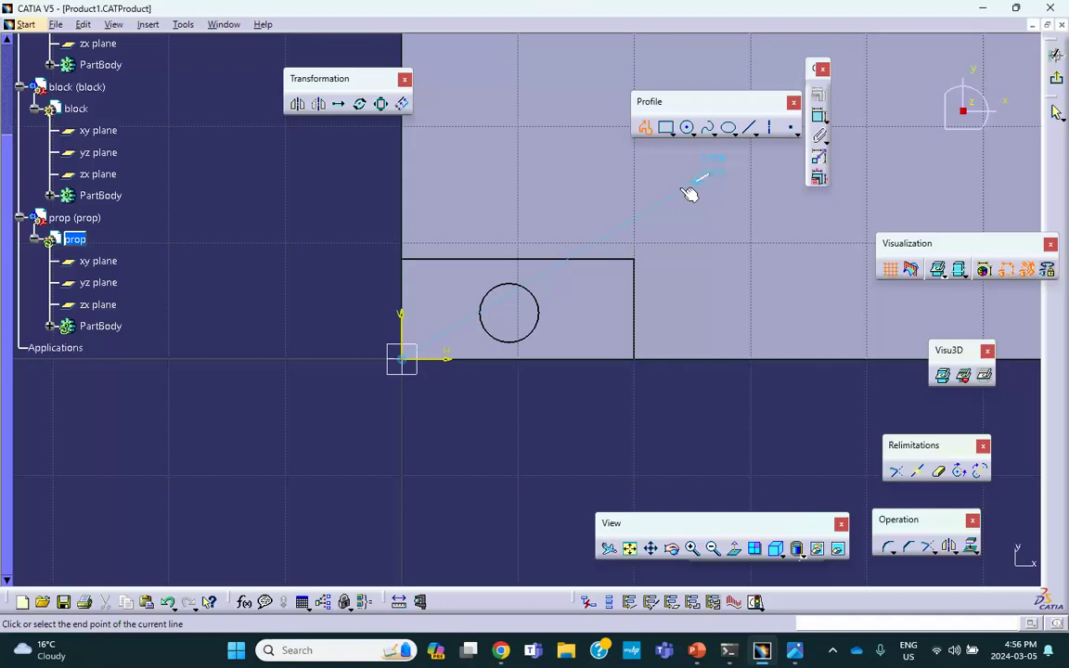
left_click(471, 295)
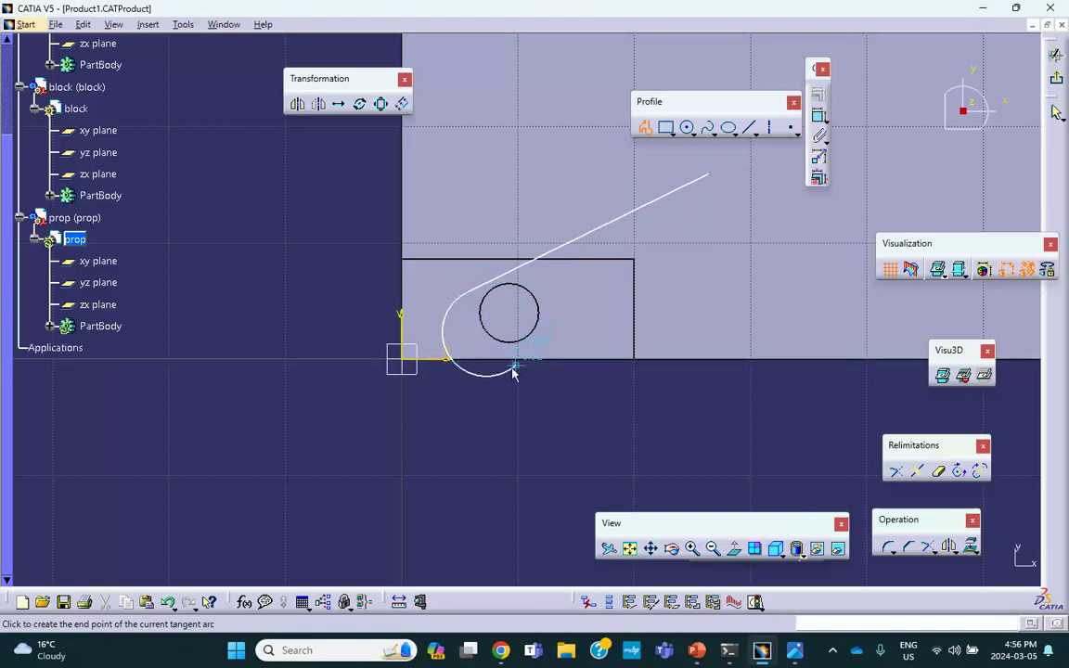
left_click(510, 364)
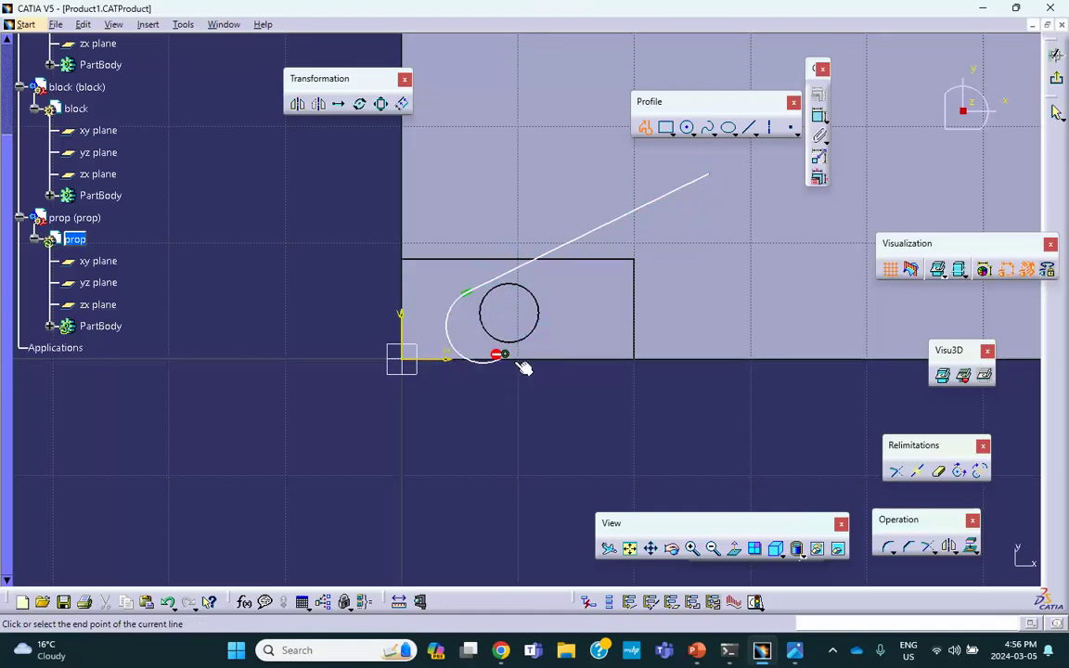
left_click(720, 176)
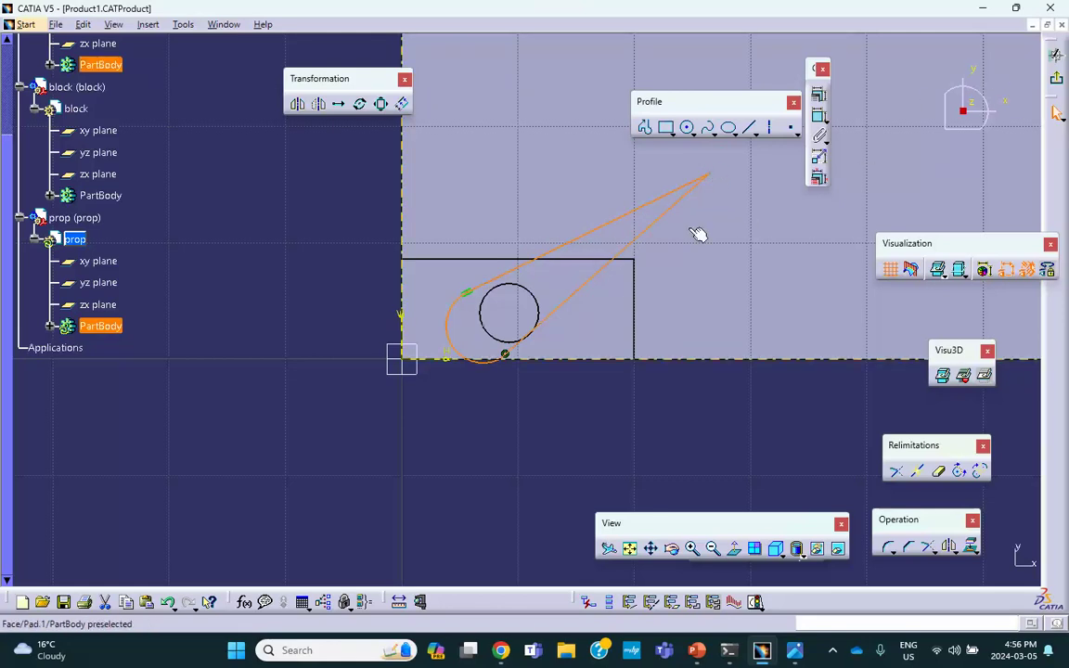
Add a small circle inside the rounded end of the teardrop profile and exit the sketch.
left_click(688, 130)
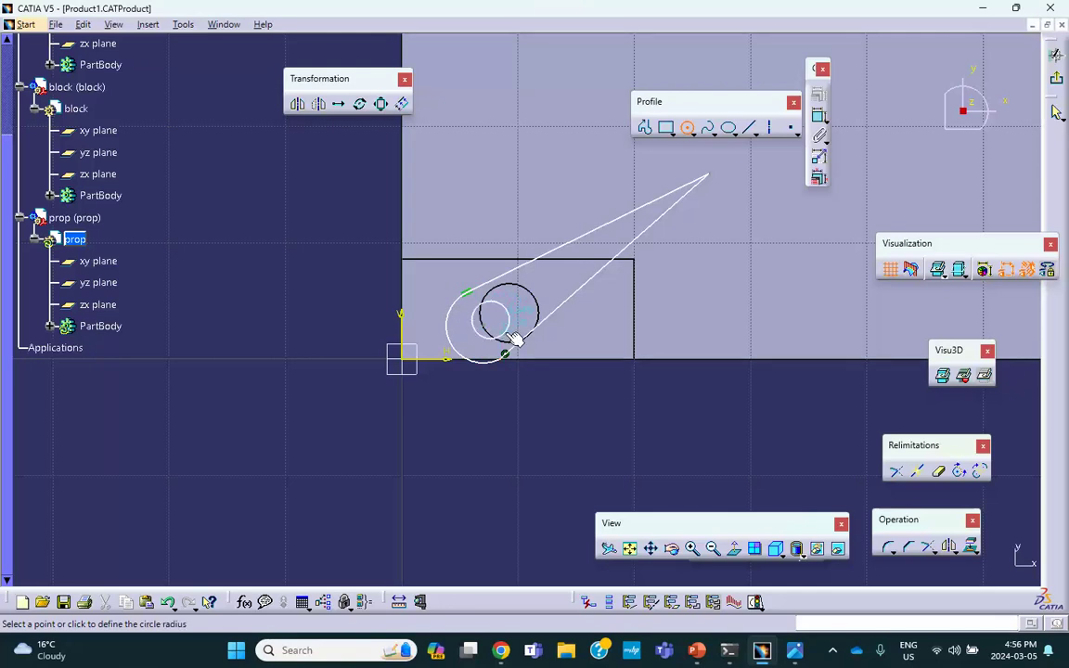
left_click(510, 334)
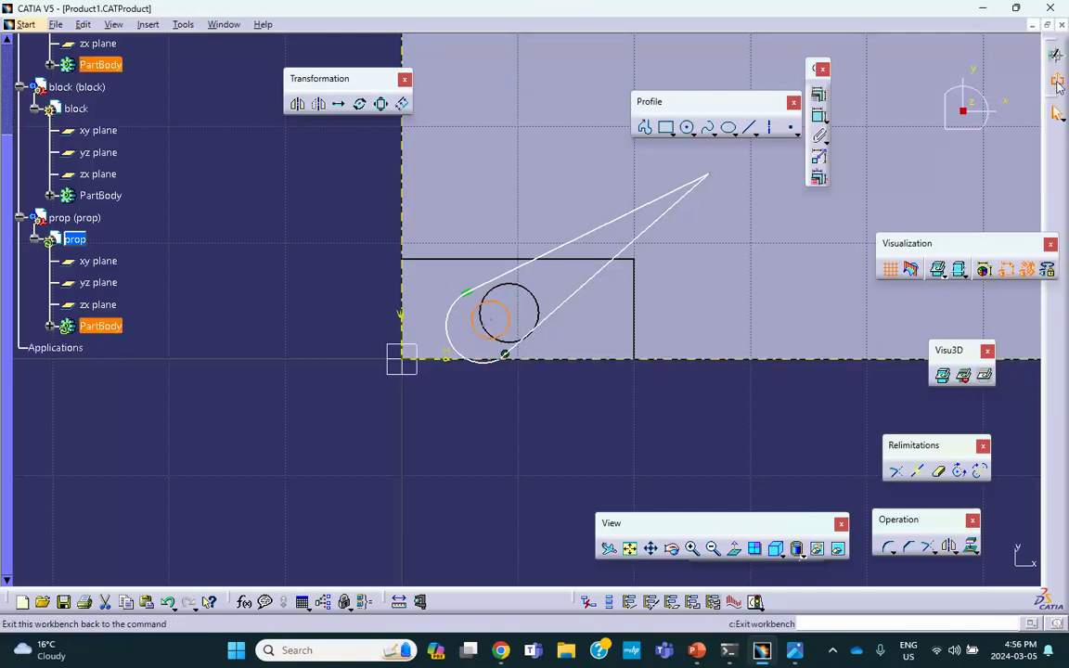
left_click(1056, 80)
middle_click_drag(529, 188, 502, 250)
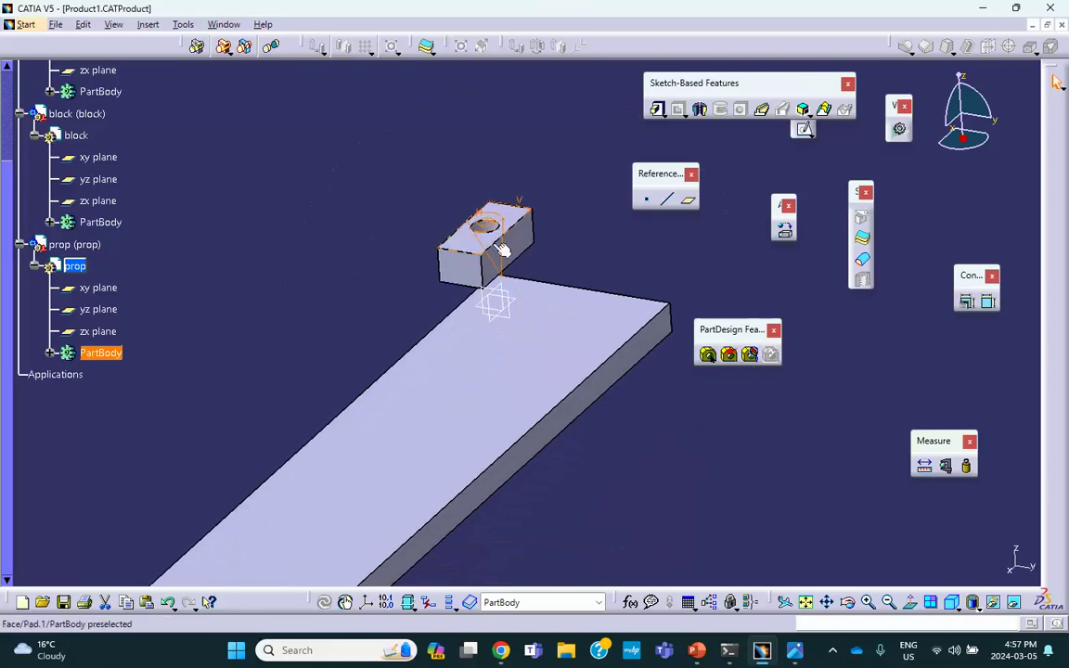
Create a multi-pad from the prop sketch, extruding the teardrop domain 0.3 in and the circle domain 0.5 in.
left_click(661, 112)
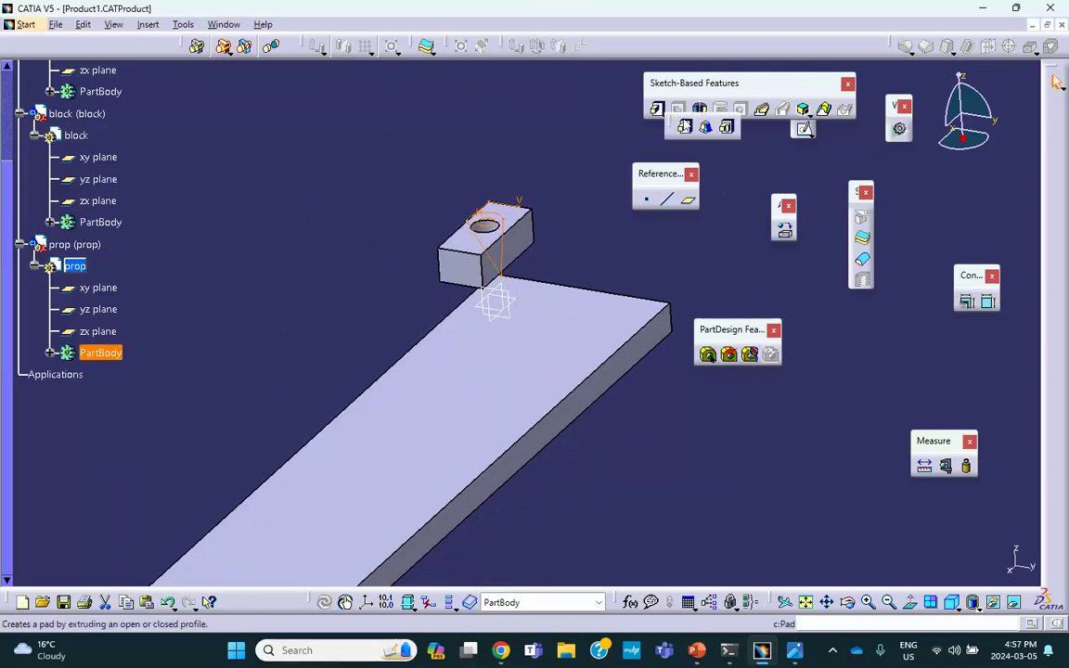
left_click(725, 128)
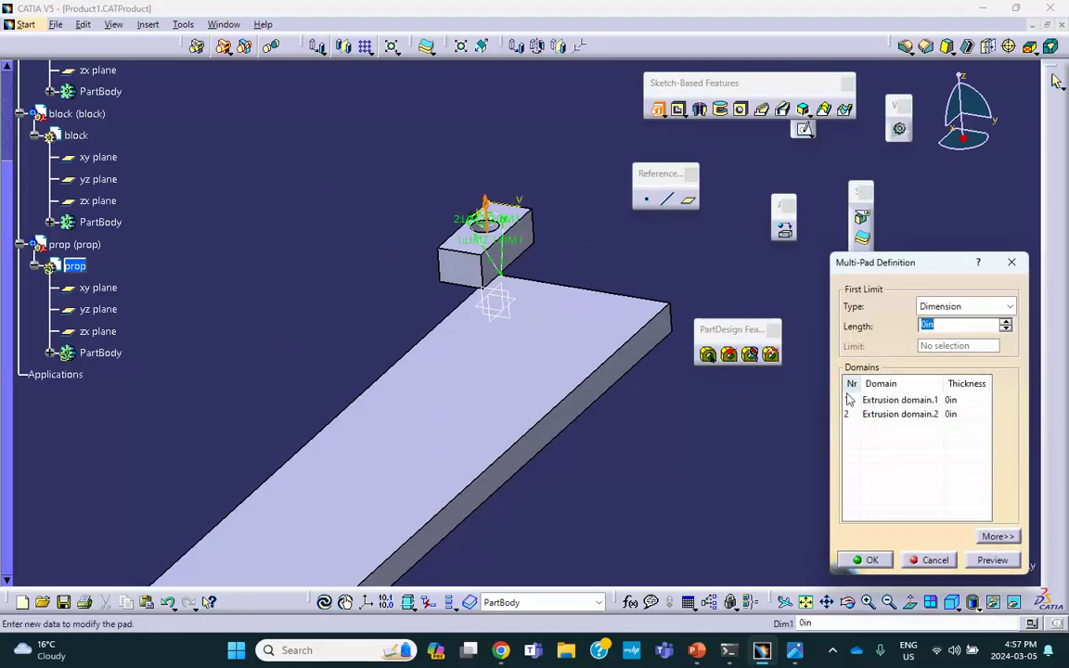
left_click(866, 405)
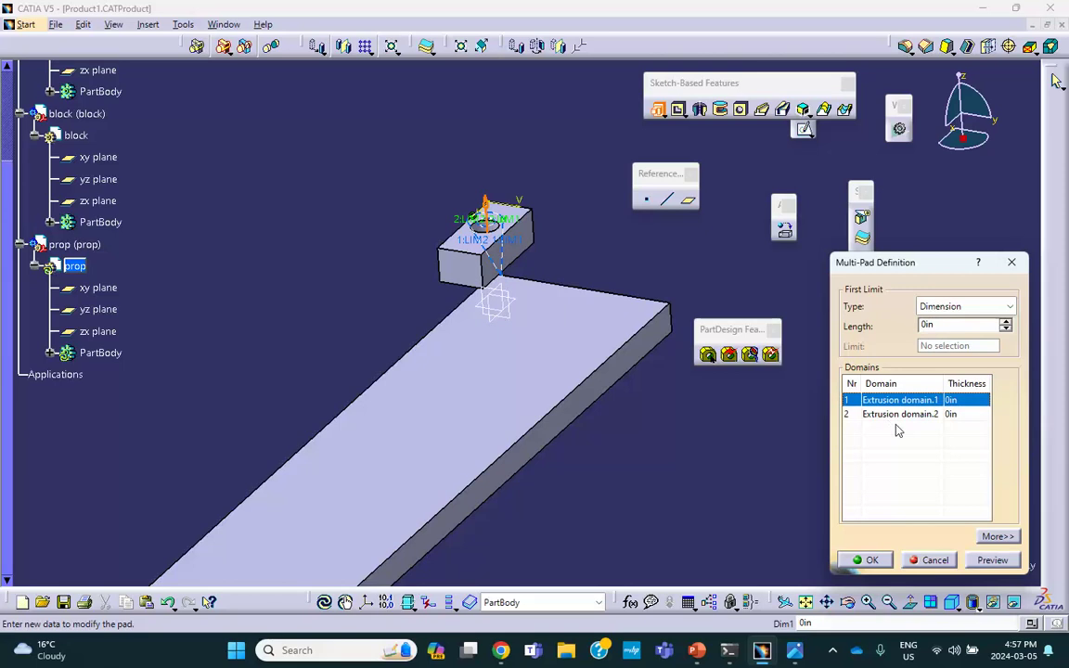
double_click(944, 326)
type(".3")
left_click(897, 416)
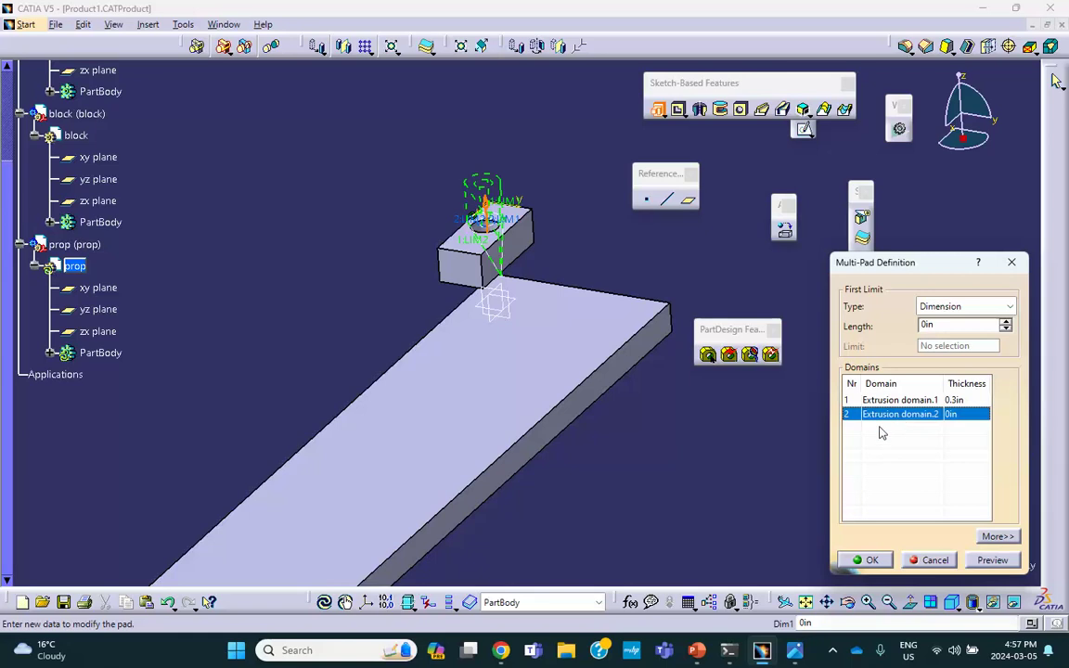
middle_click_drag(692, 419, 644, 398)
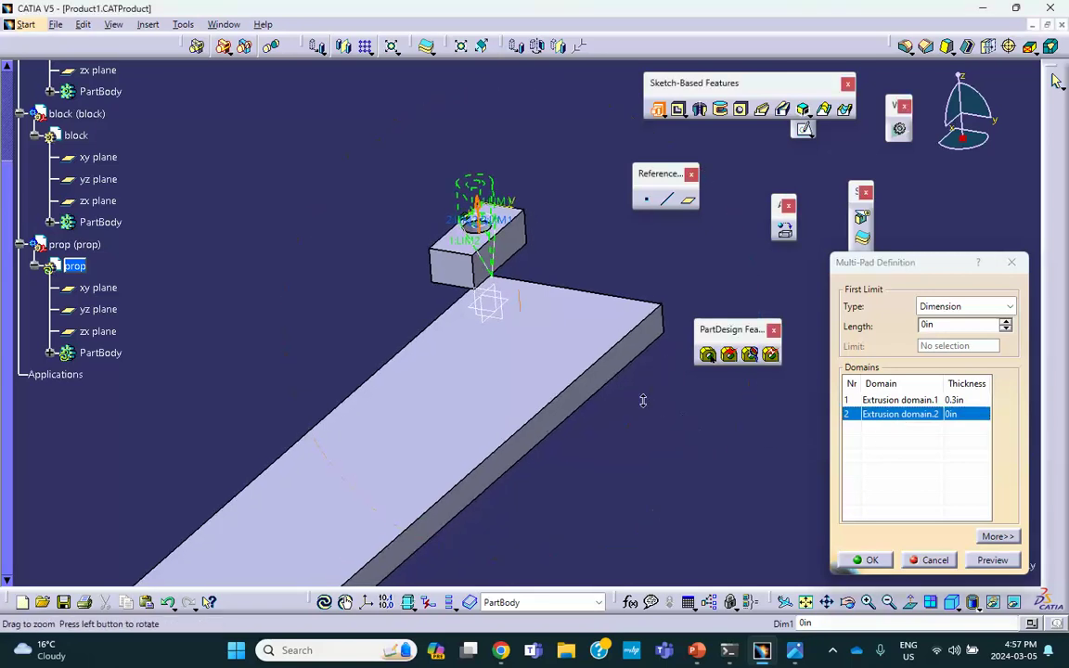
left_click(890, 415)
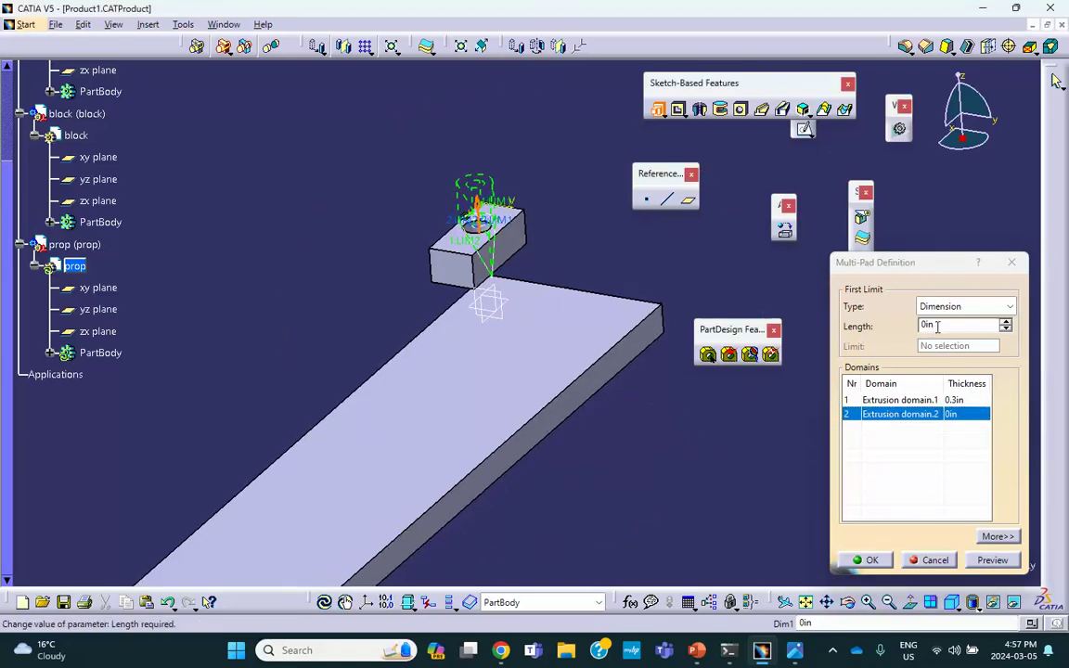
type(".5")
left_click(873, 561)
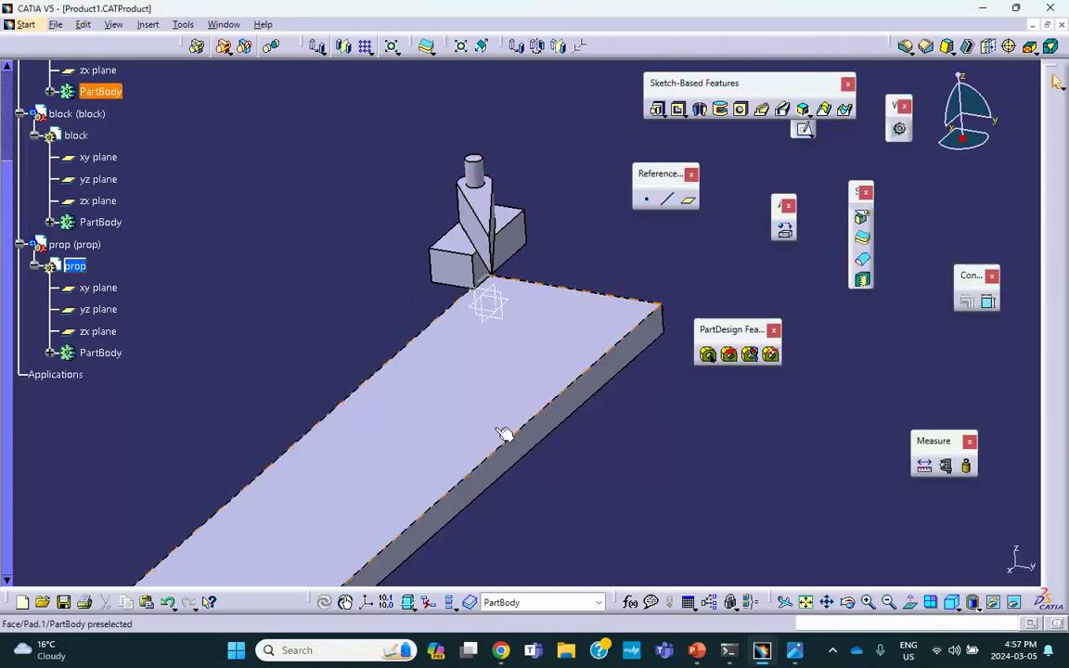
left_click(833, 650)
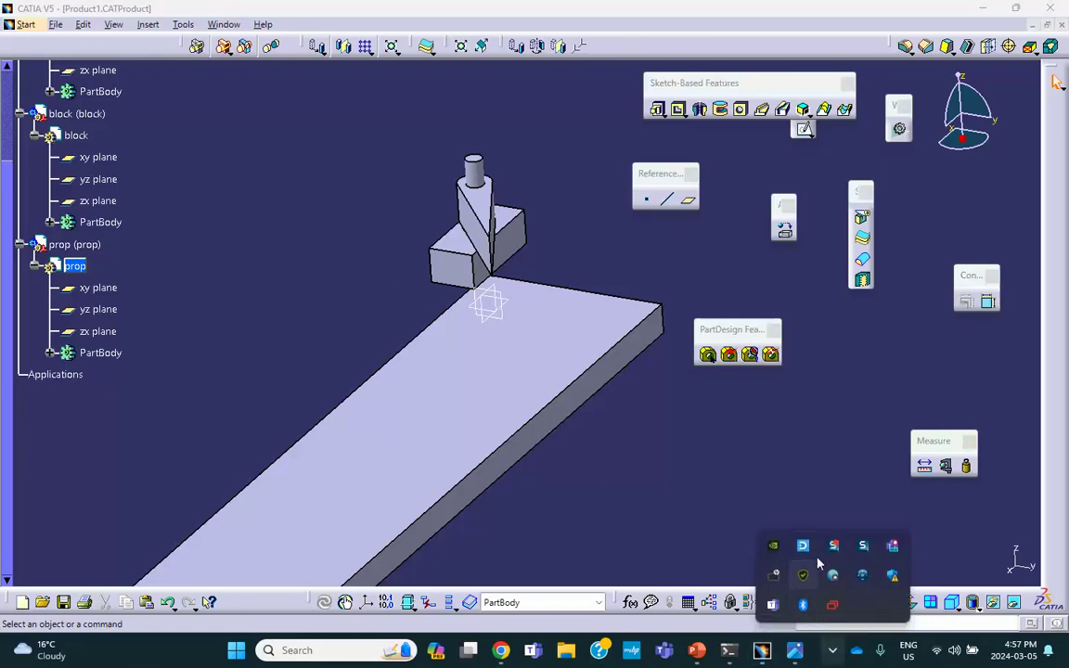
left_click(683, 496)
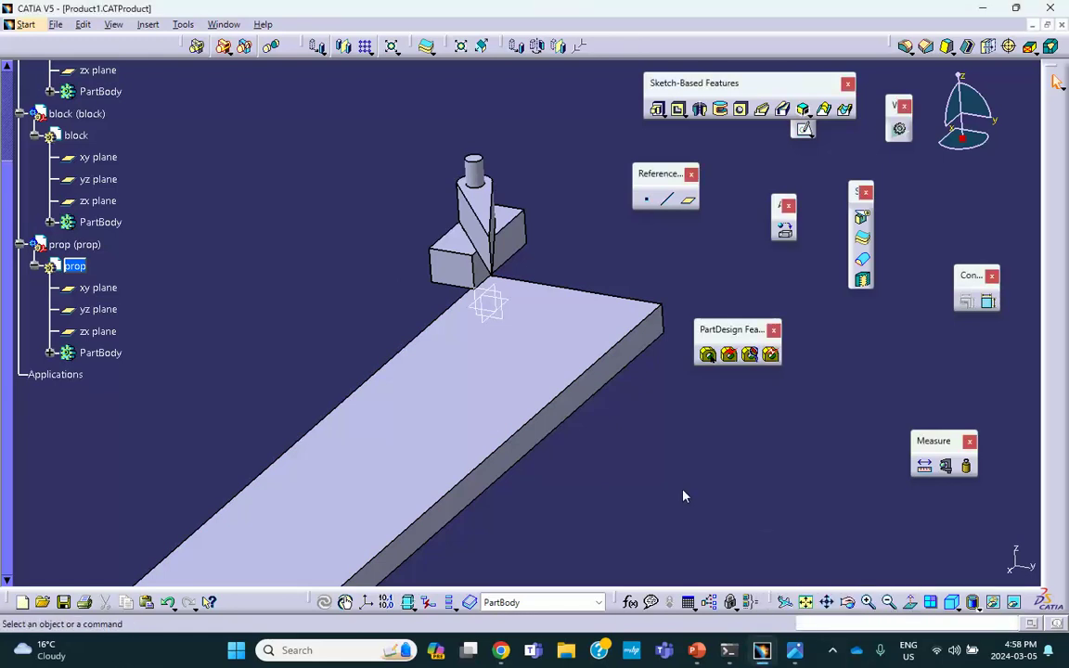
Activate Product1 and switch to the Assembly Design workbench.
middle_click_drag(305, 167, 163, 177)
scroll(163, 176, "up", 3)
double_click(42, 118)
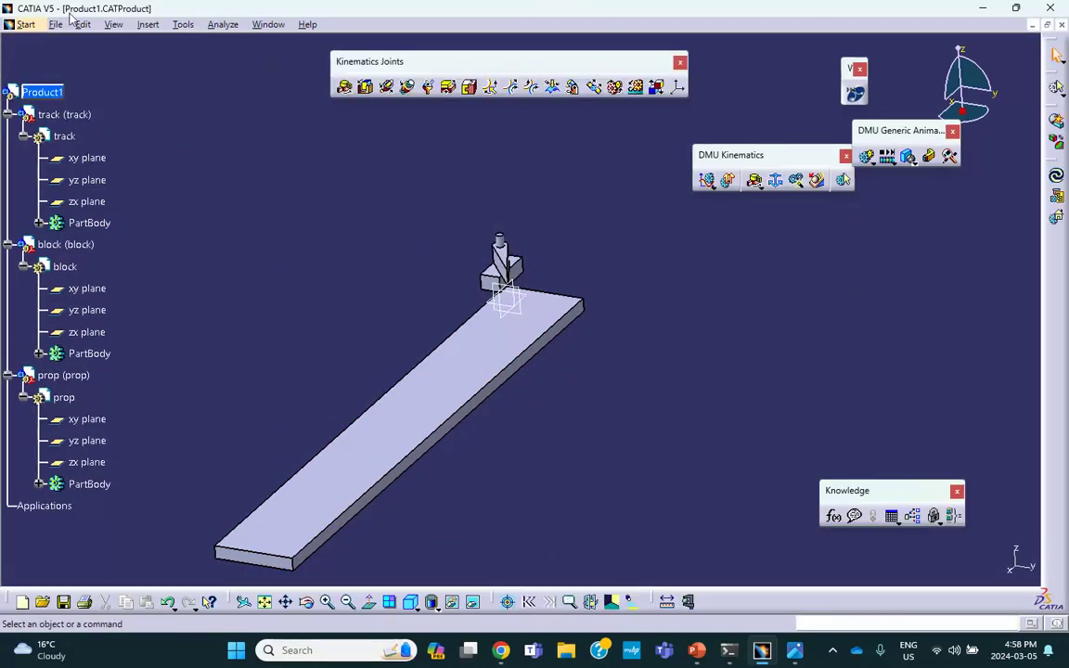
left_click(25, 24)
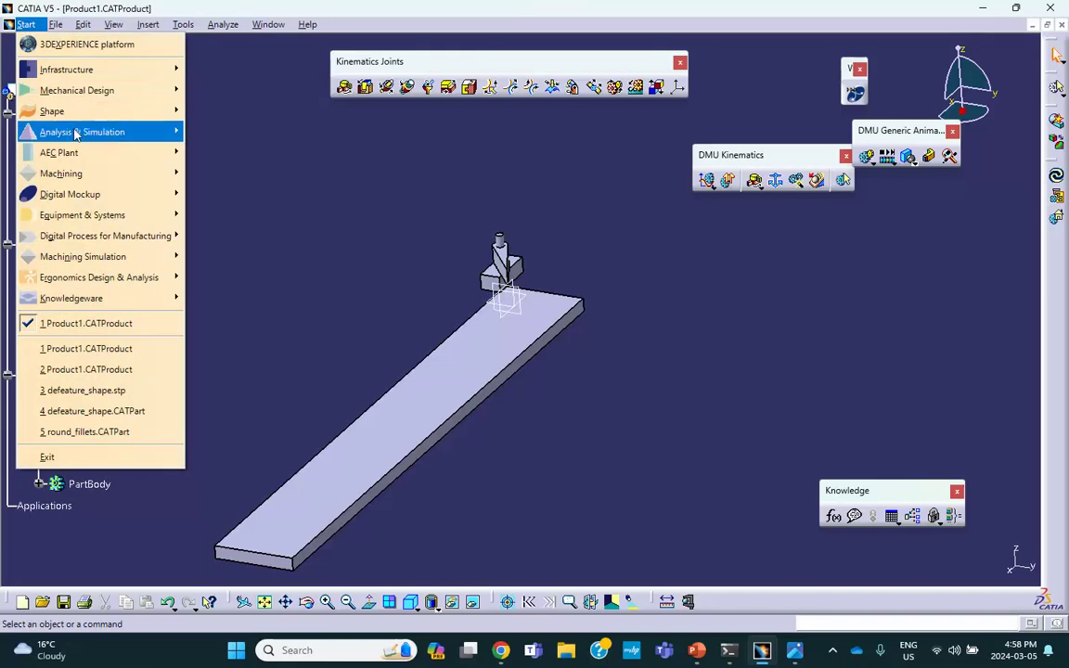
mouse_move(180, 99)
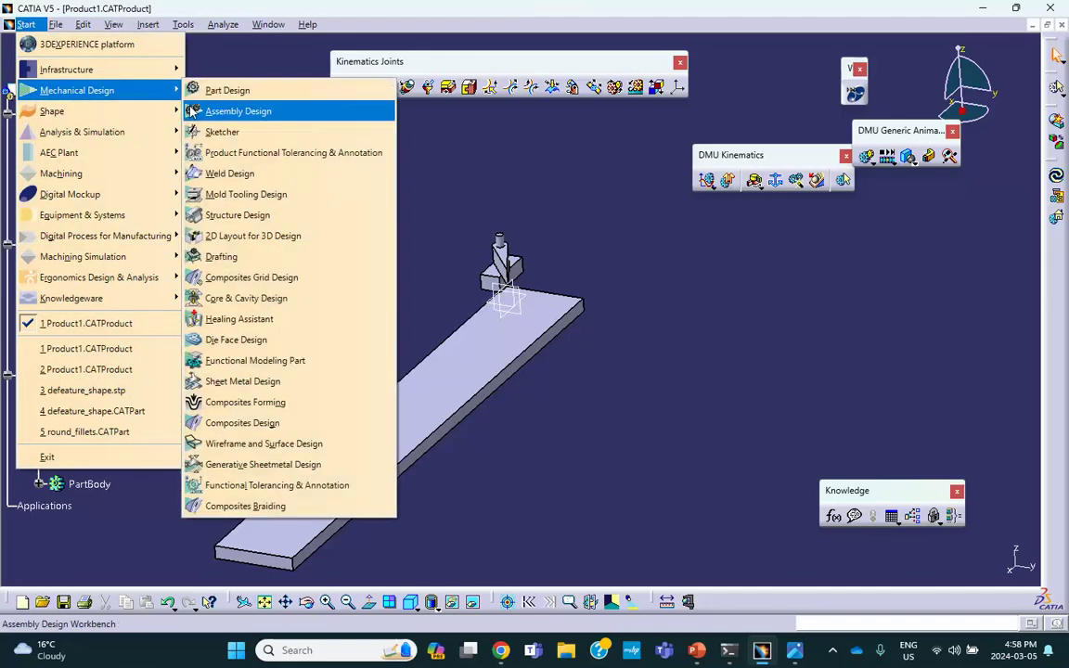
left_click(223, 111)
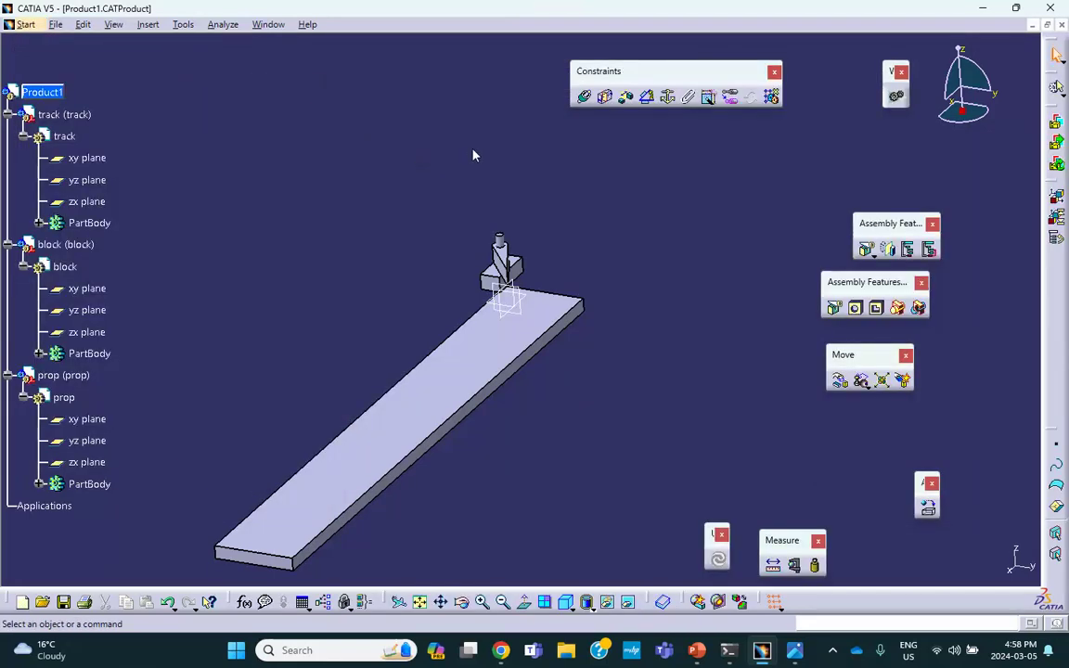
Fix the track in place and make the block's lower side edge coincident with the track's upper long edge.
left_click(667, 96)
left_click(523, 356)
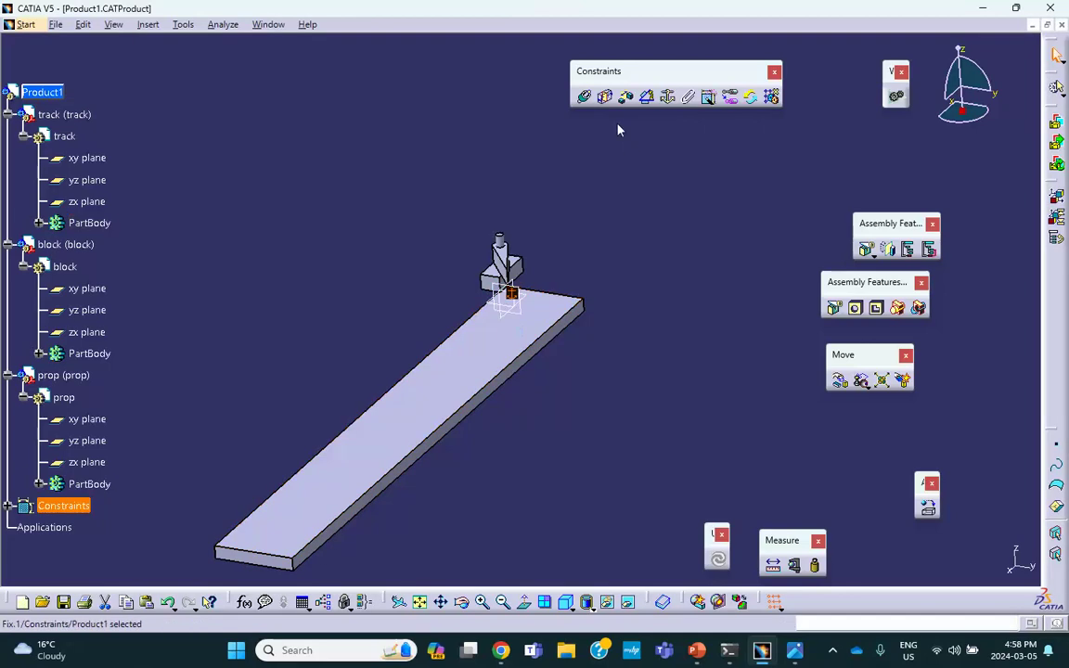
left_click(584, 97)
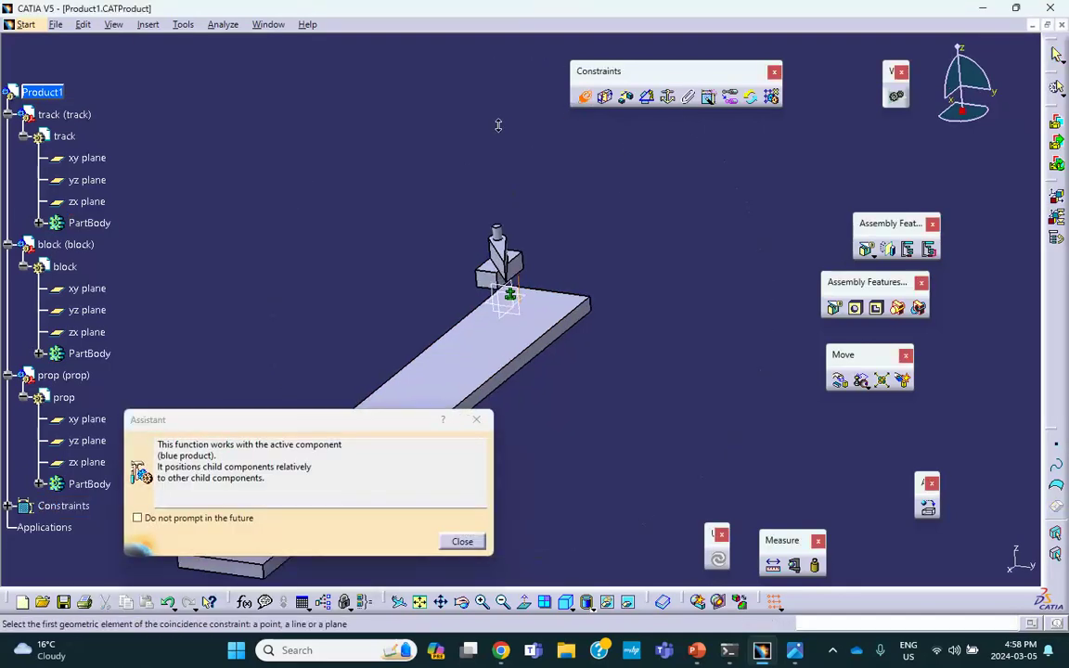
middle_click_drag(351, 263, 509, 269)
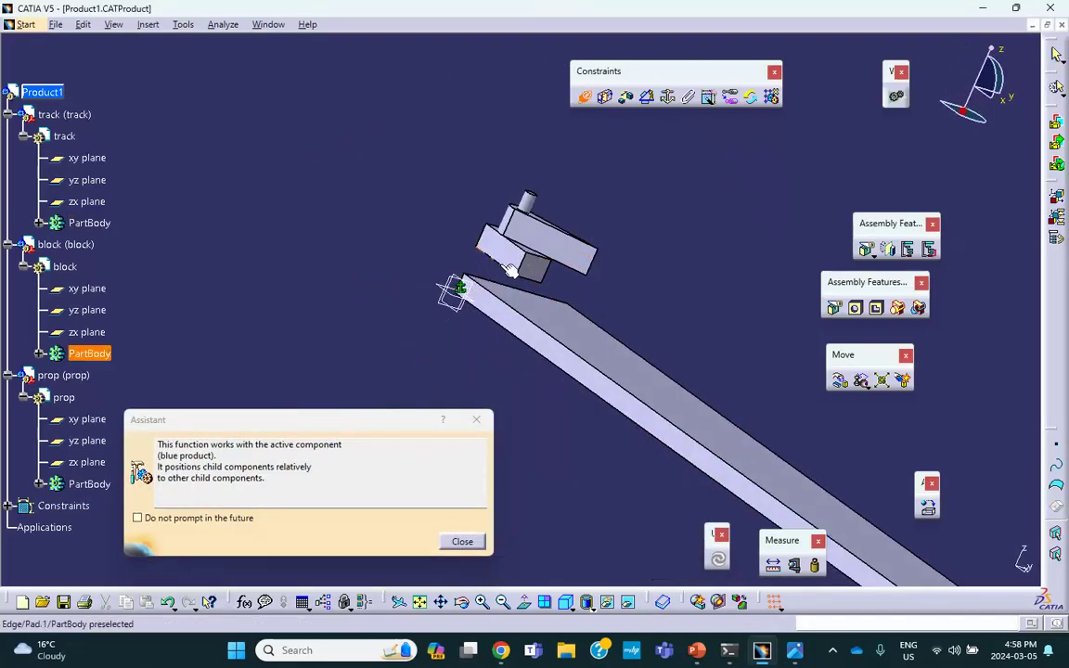
left_click(509, 269)
left_click(503, 302)
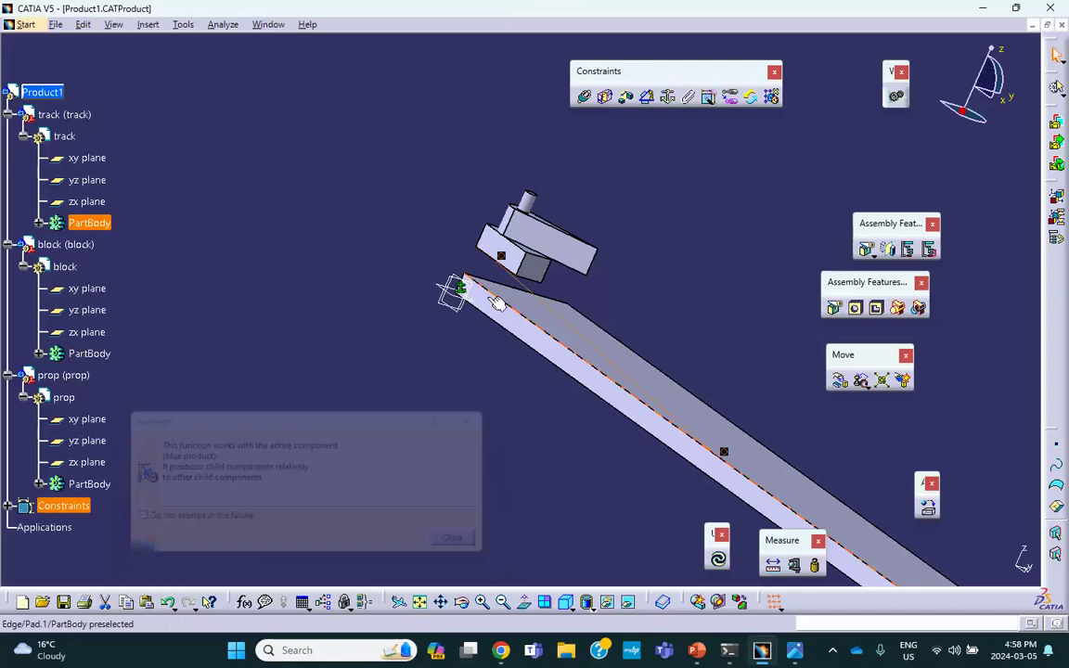
Make the block's side face coincident with the track's long side face, with Same orientation, and update the assembly.
left_click(584, 97)
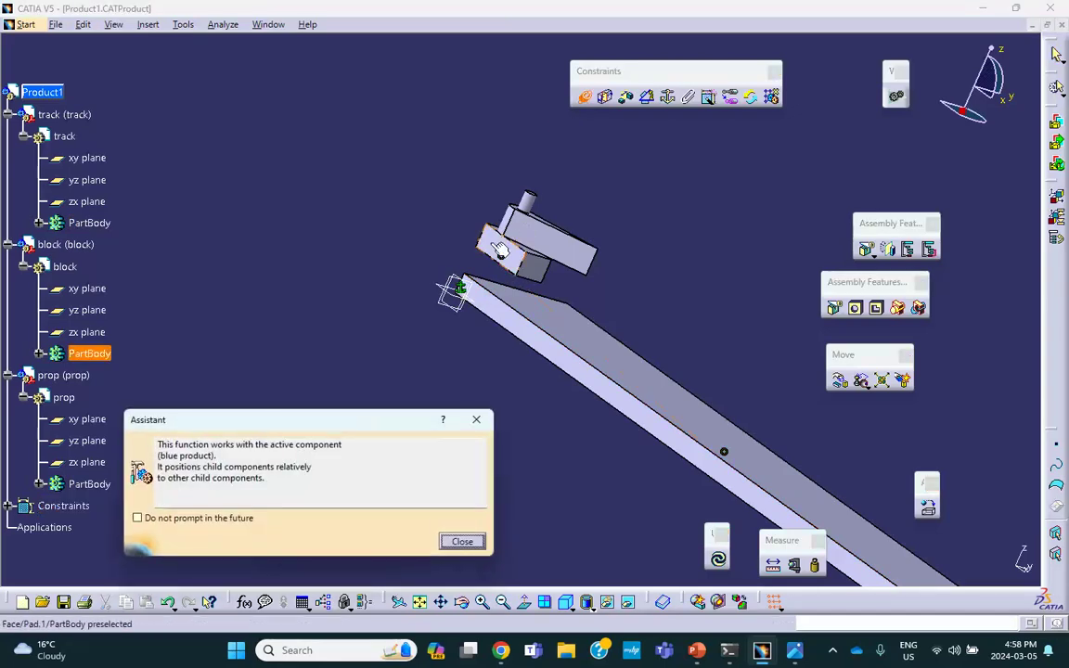
left_click(486, 244)
left_click(724, 452)
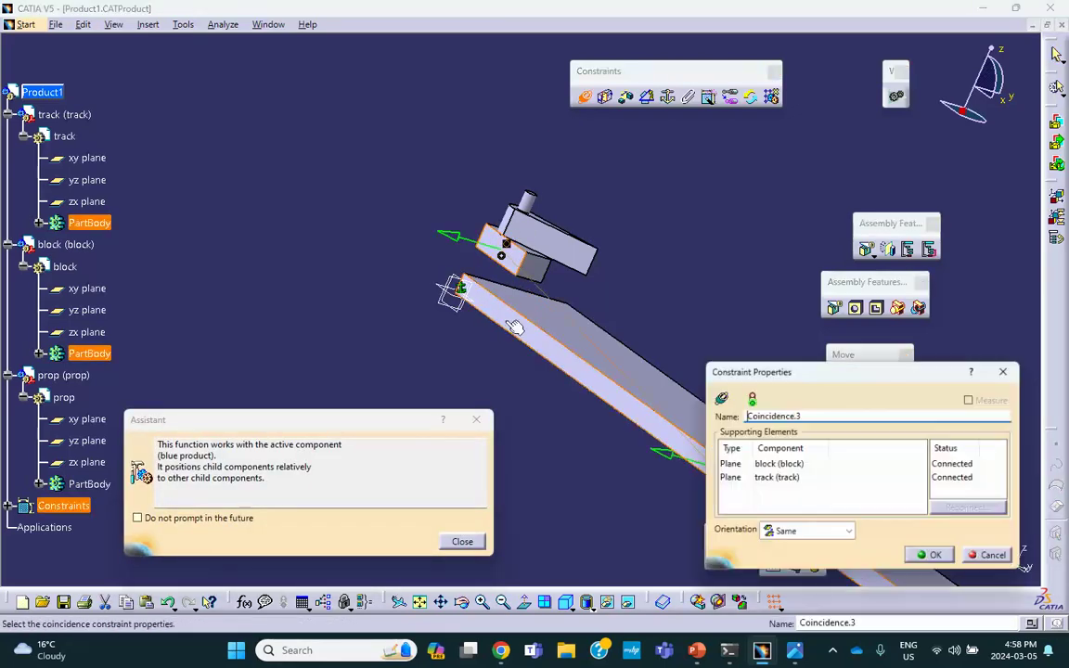
left_click(941, 561)
left_click(719, 560)
Make the axis of the prop's pin coincident with the axis of the block's hole.
middle_click_drag(597, 318, 549, 191)
left_click(584, 97)
left_click(501, 243)
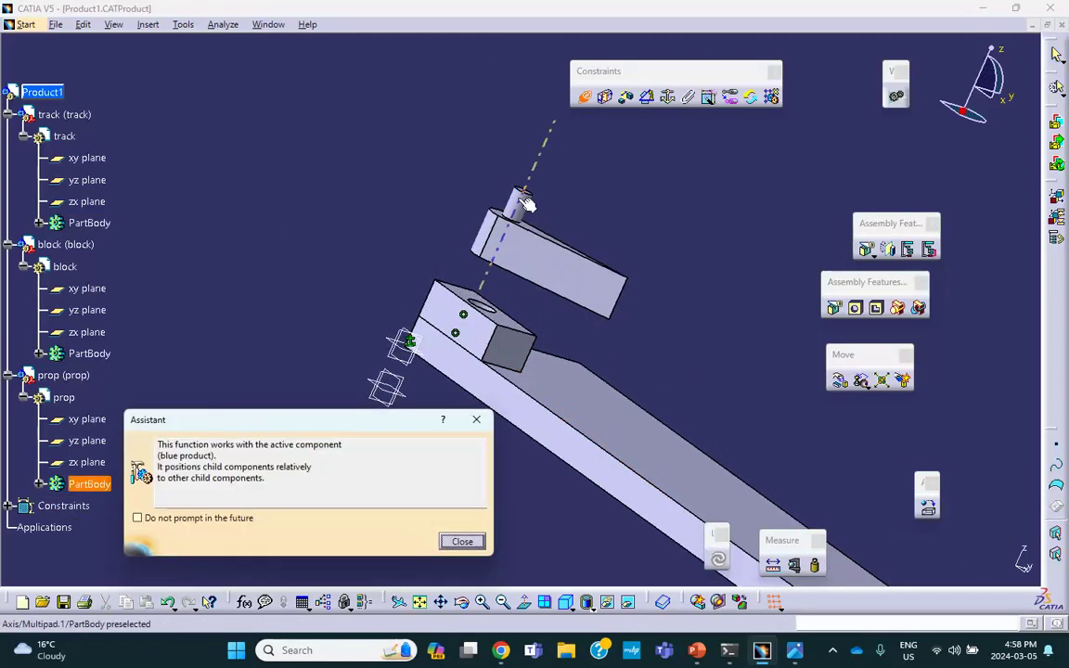
middle_click_drag(491, 252, 466, 353)
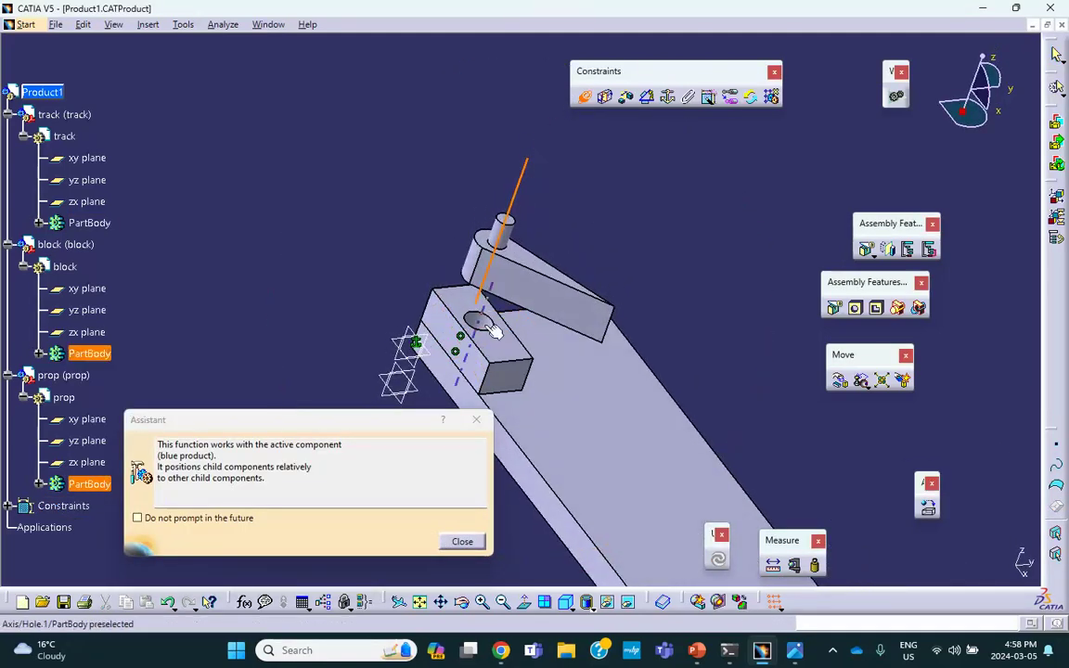
left_click(489, 327)
Add a coincidence between the prop's flat face around the pin and the block's upper face, and update the assembly.
left_click(585, 98)
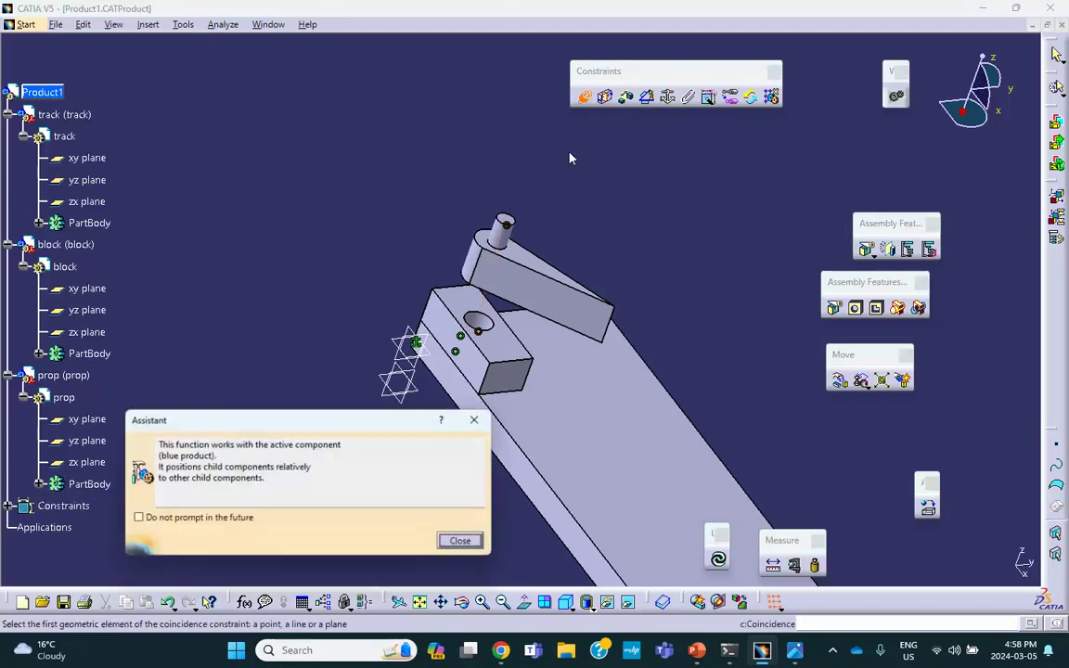
left_click(511, 357)
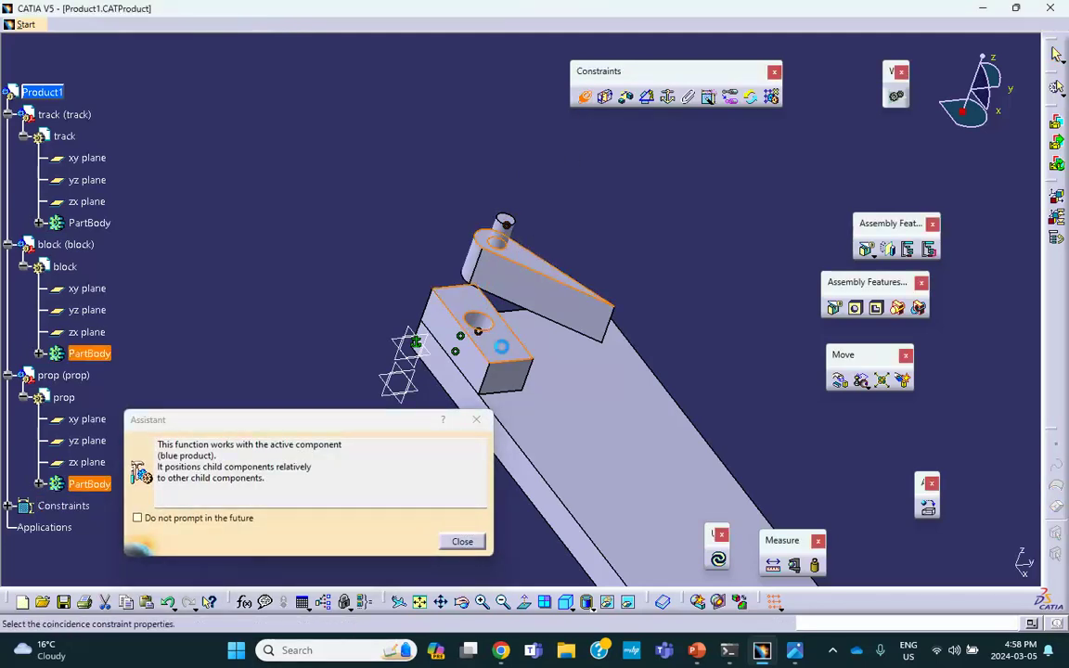
left_click(936, 559)
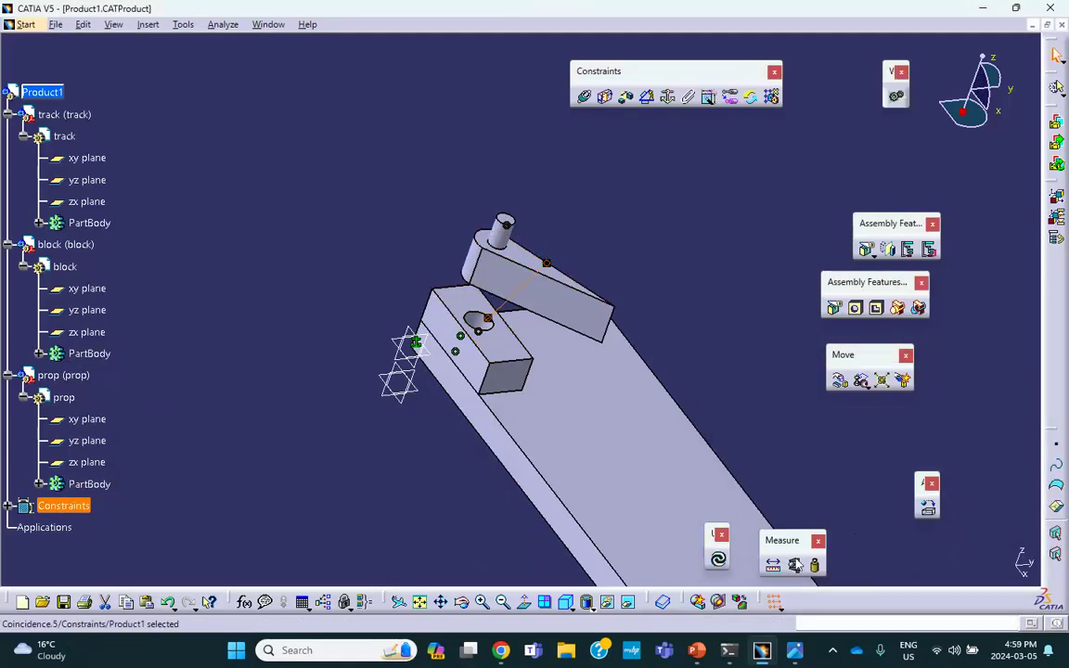
left_click(720, 560)
Edit the face coincidence between prop and block so the two faces have opposite orientations and the pin points into the hole.
scroll(102, 264, "down", 3)
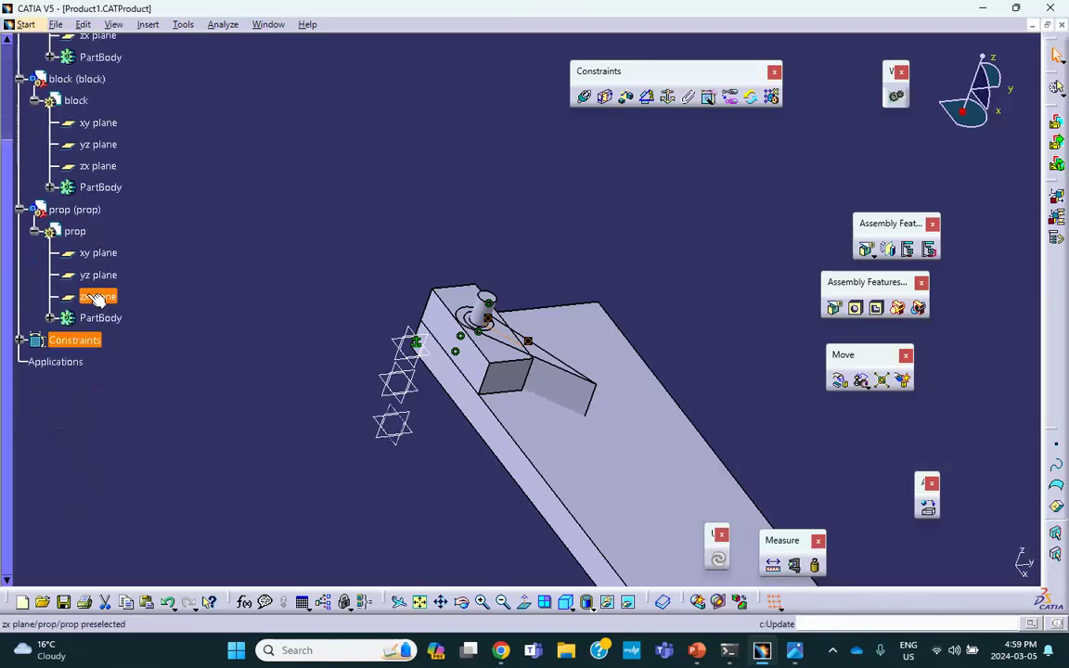
left_click(21, 341)
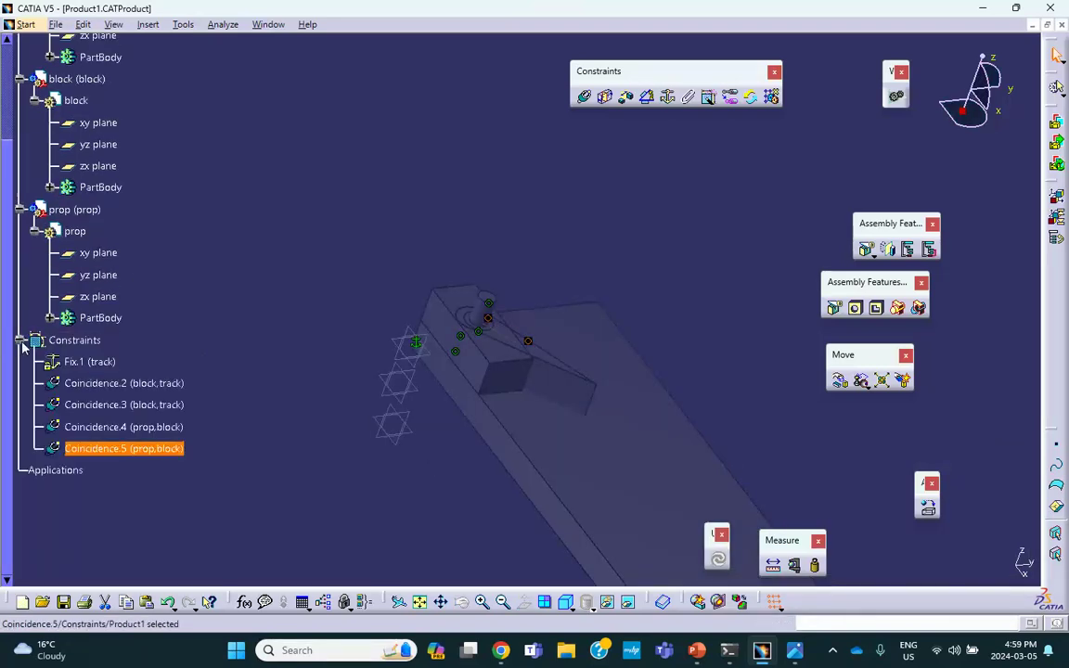
double_click(93, 448)
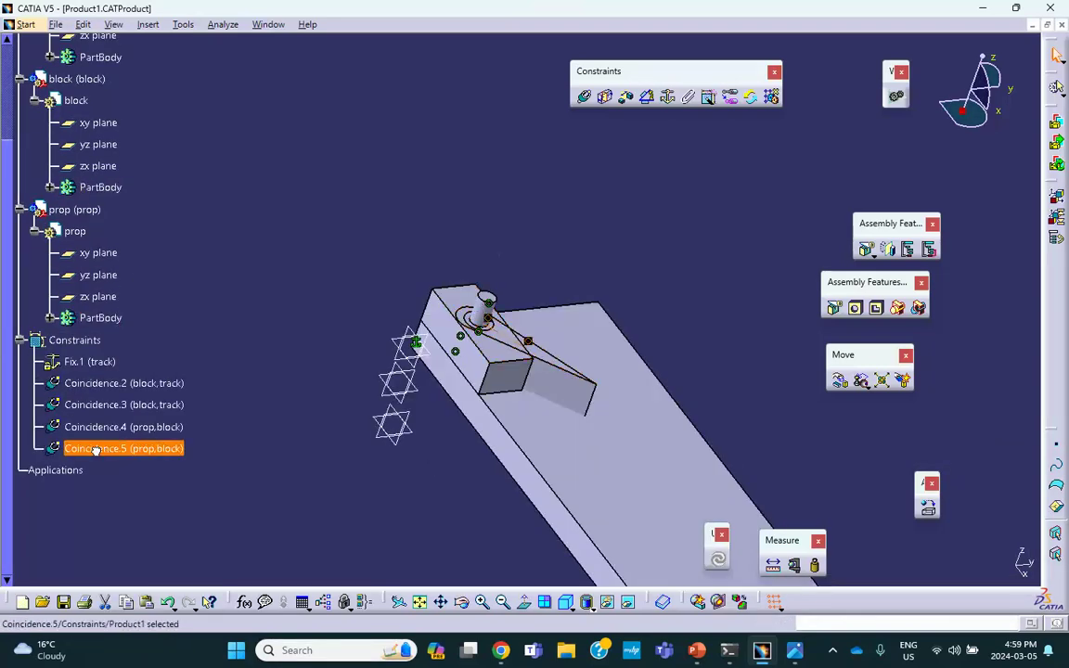
left_click(719, 559)
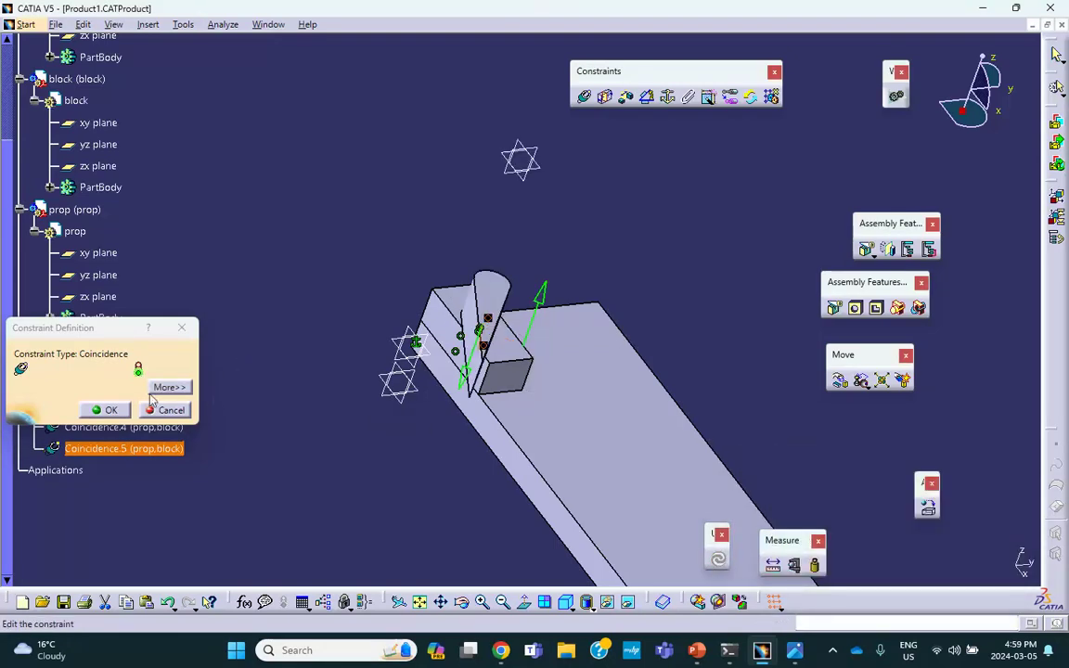
left_click(103, 410)
Activate Product1 and save it together with its component documents.
middle_click_drag(301, 187, 372, 163)
scroll(372, 162, "down", 1)
scroll(174, 205, "up", 5)
double_click(62, 203)
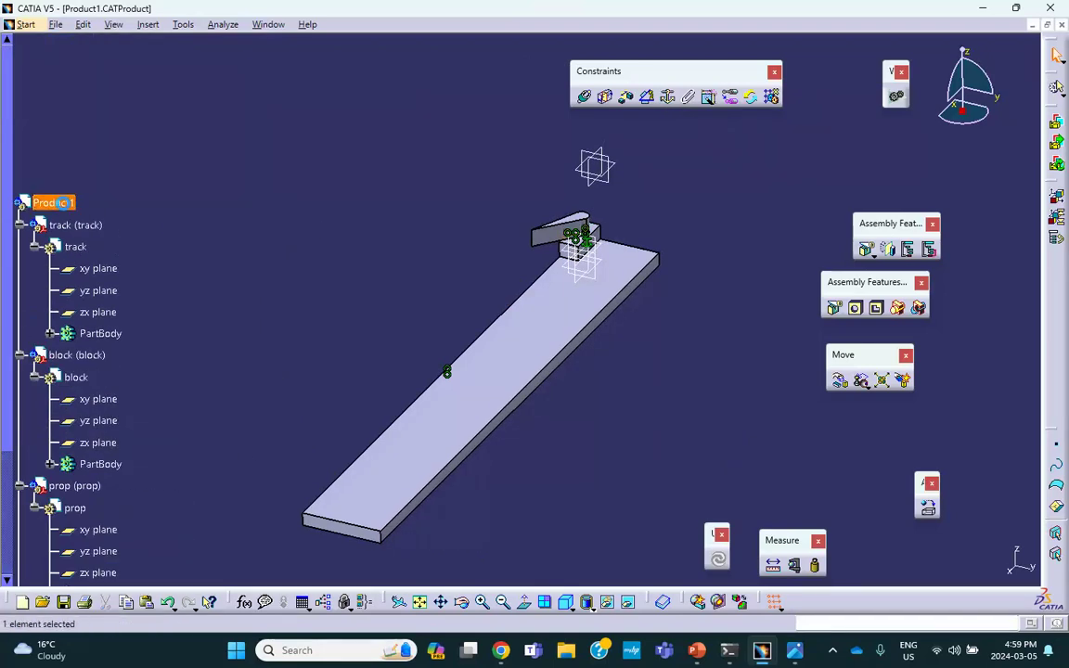
left_click(63, 601)
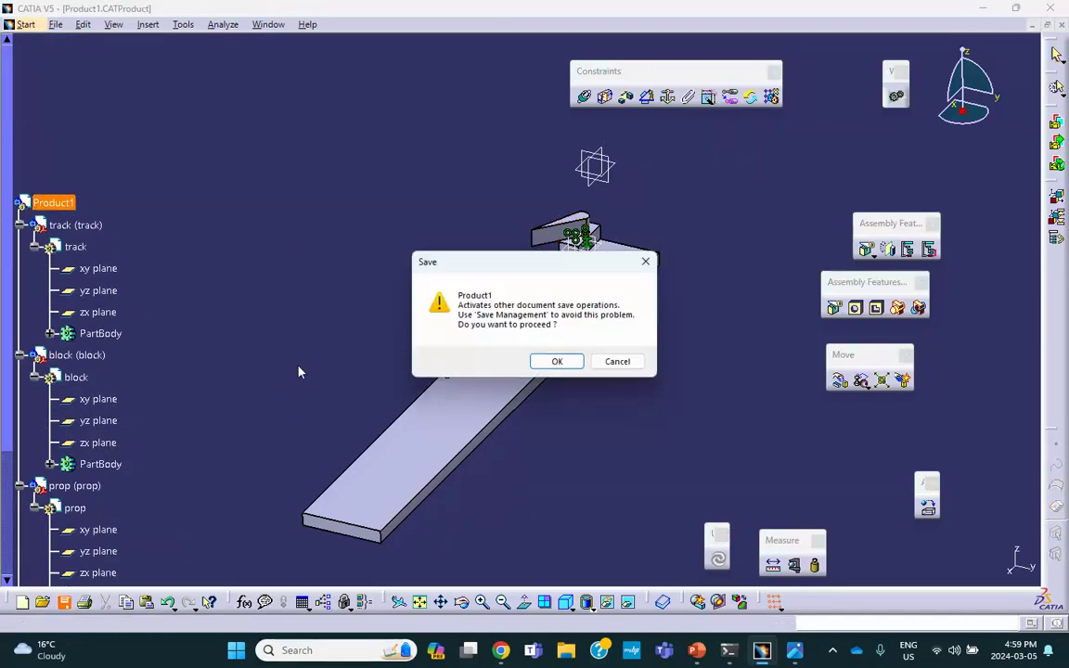
left_click(536, 362)
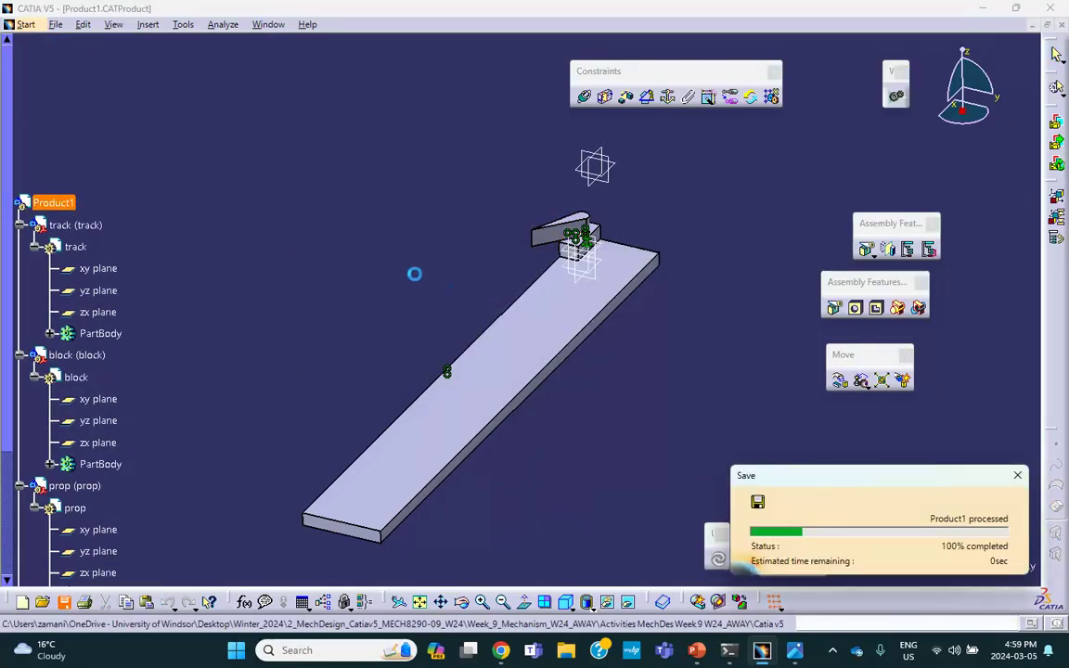
Switch to the DMU Kinematics workbench and automatically convert the assembly constraints into the joints of a new mechanism.
left_click(25, 25)
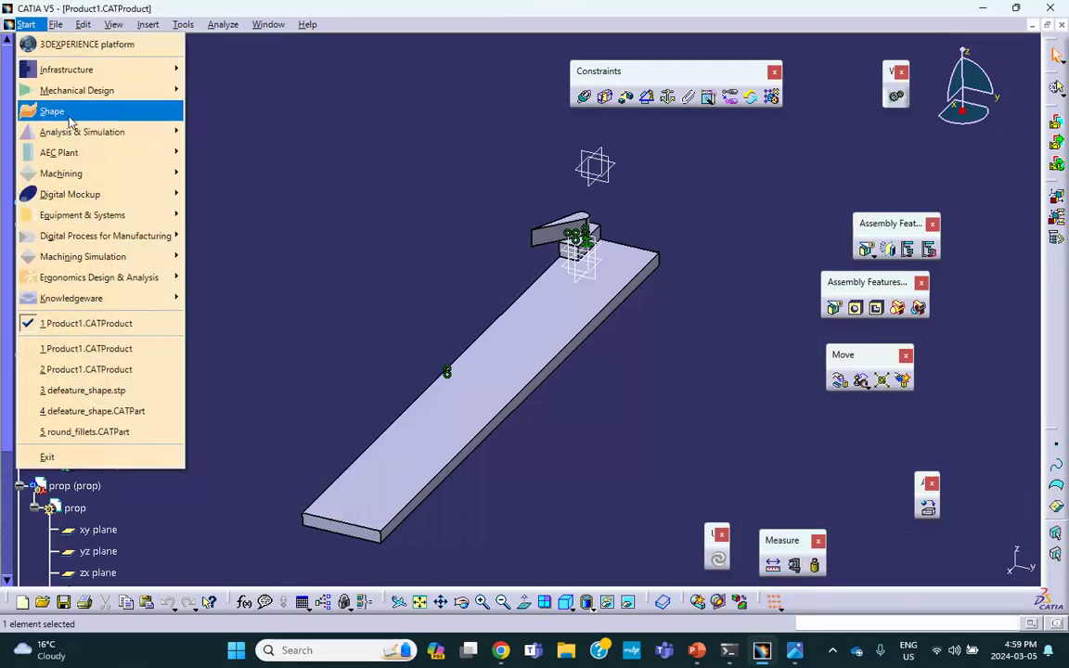
mouse_move(79, 194)
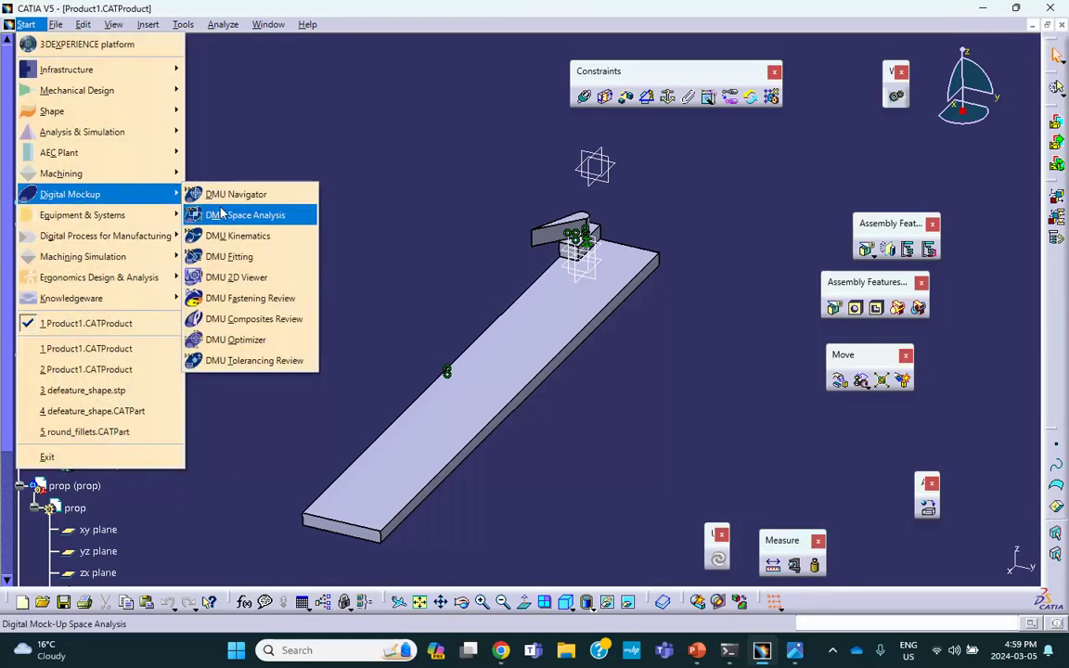
left_click(228, 238)
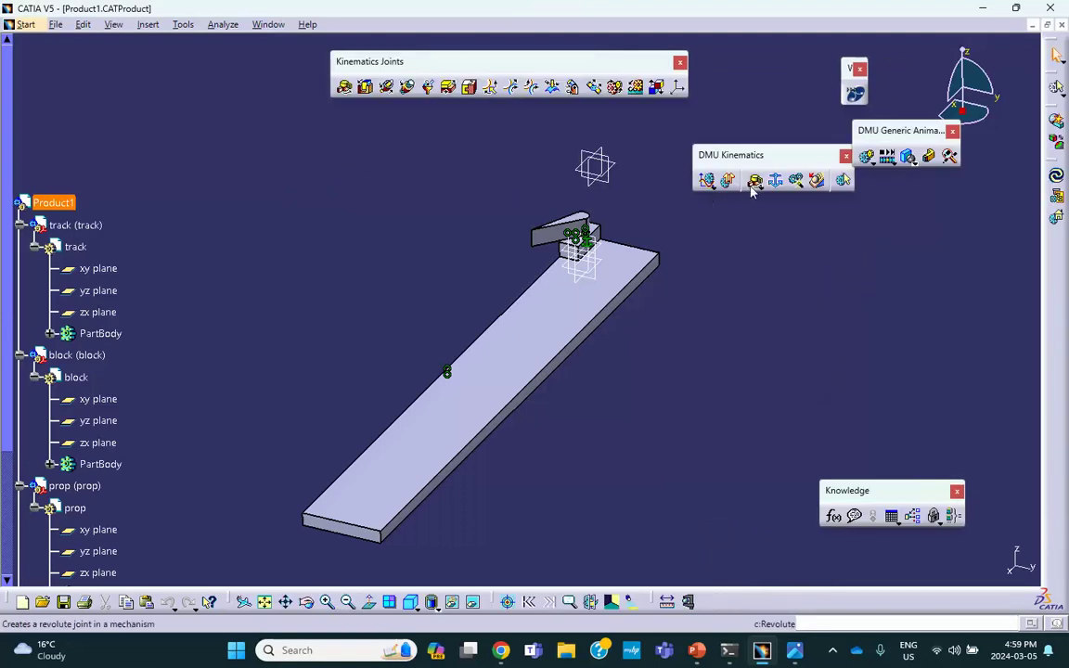
left_click(799, 182)
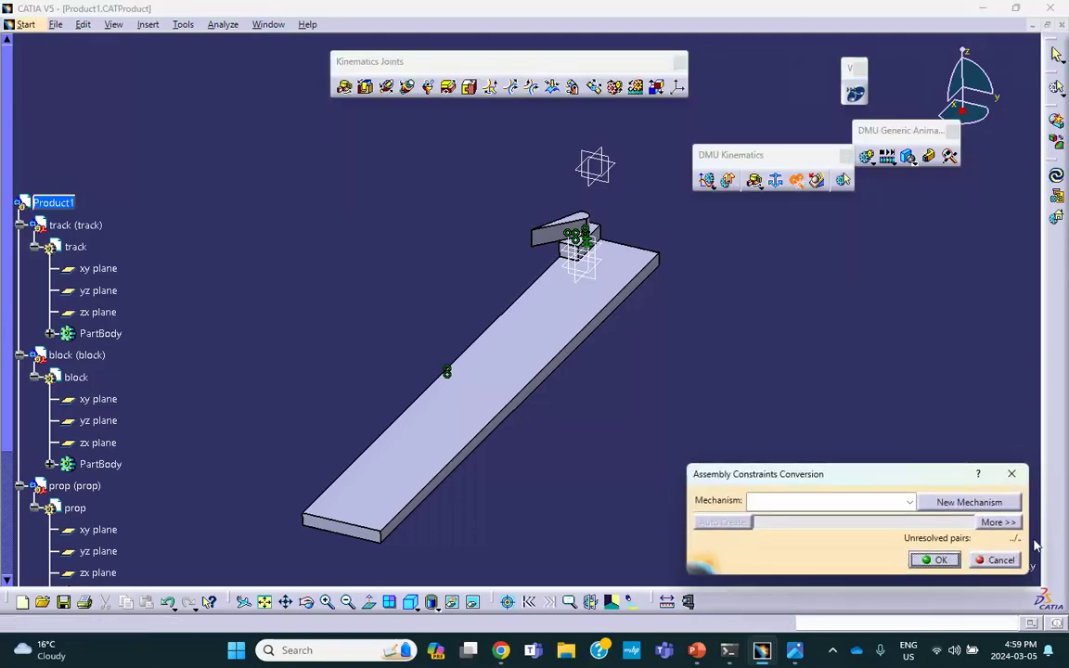
left_click(965, 502)
left_click(935, 560)
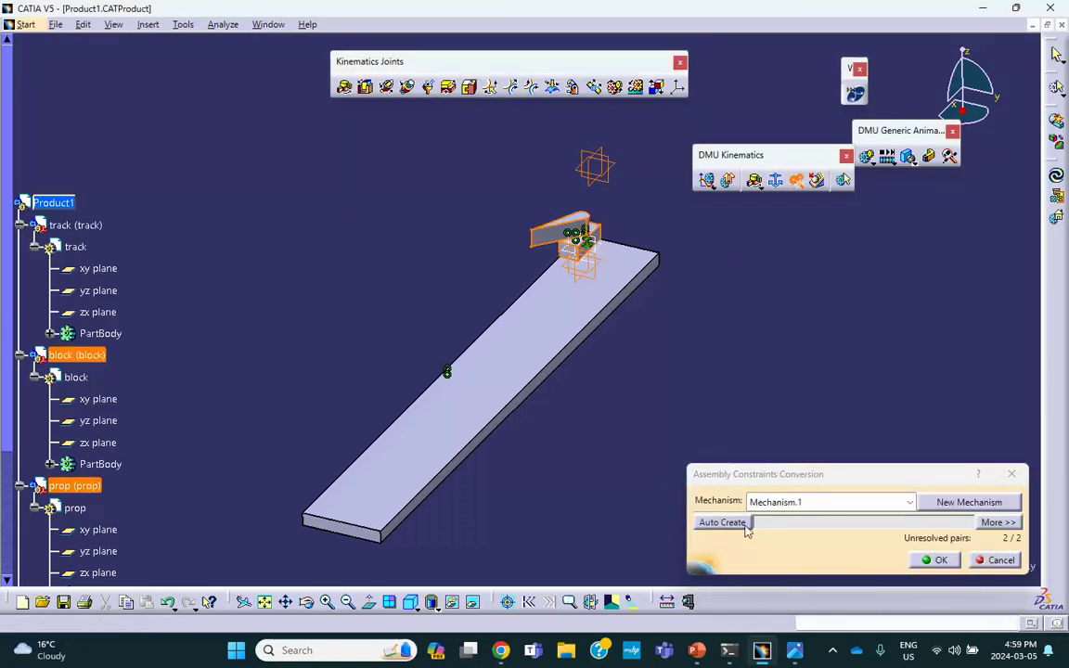
left_click(935, 560)
Expand the applications branch of the tree down to the joints of Mechanism.1.
middle_click_drag(460, 334, 423, 289)
scroll(194, 461, "down", 4)
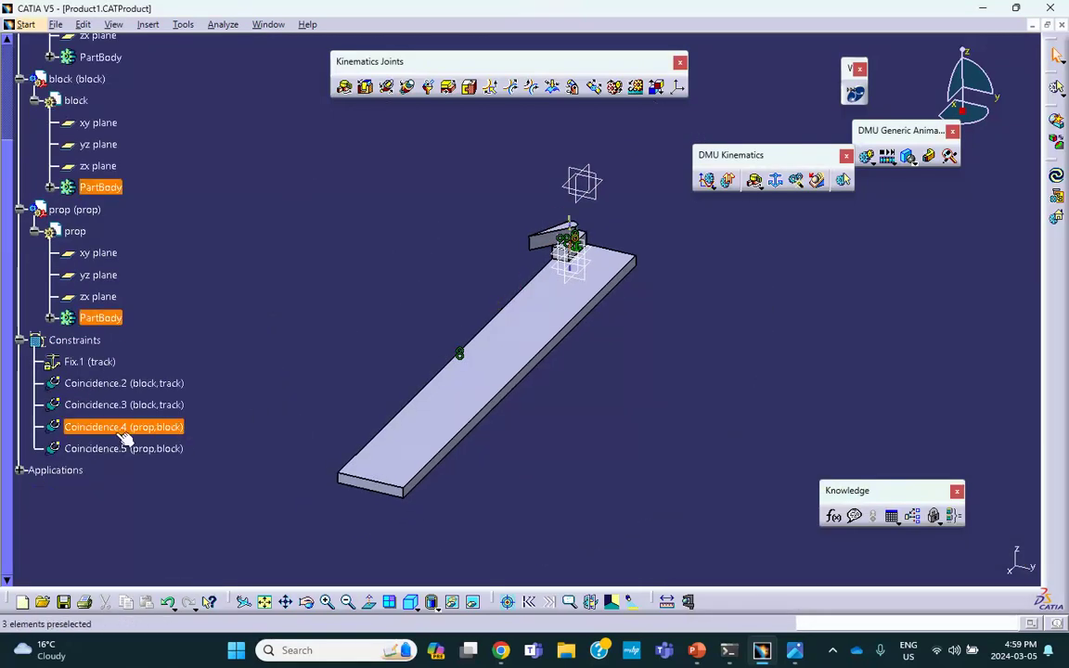
left_click(21, 471)
left_click(35, 492)
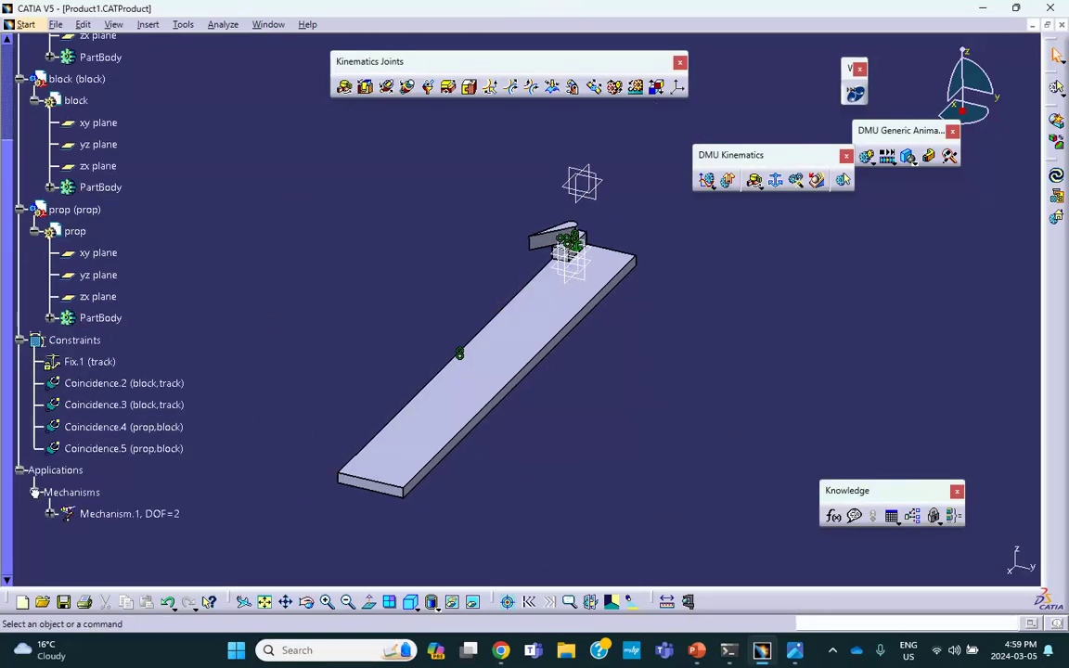
left_click(51, 514)
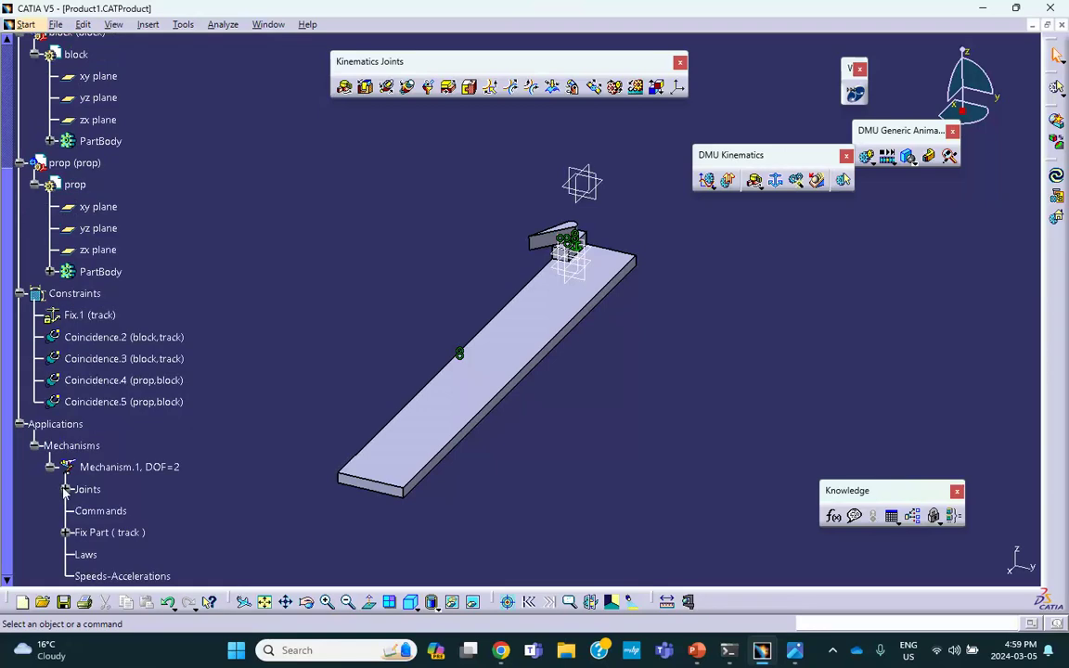
left_click(65, 490)
scroll(191, 406, "down", 3)
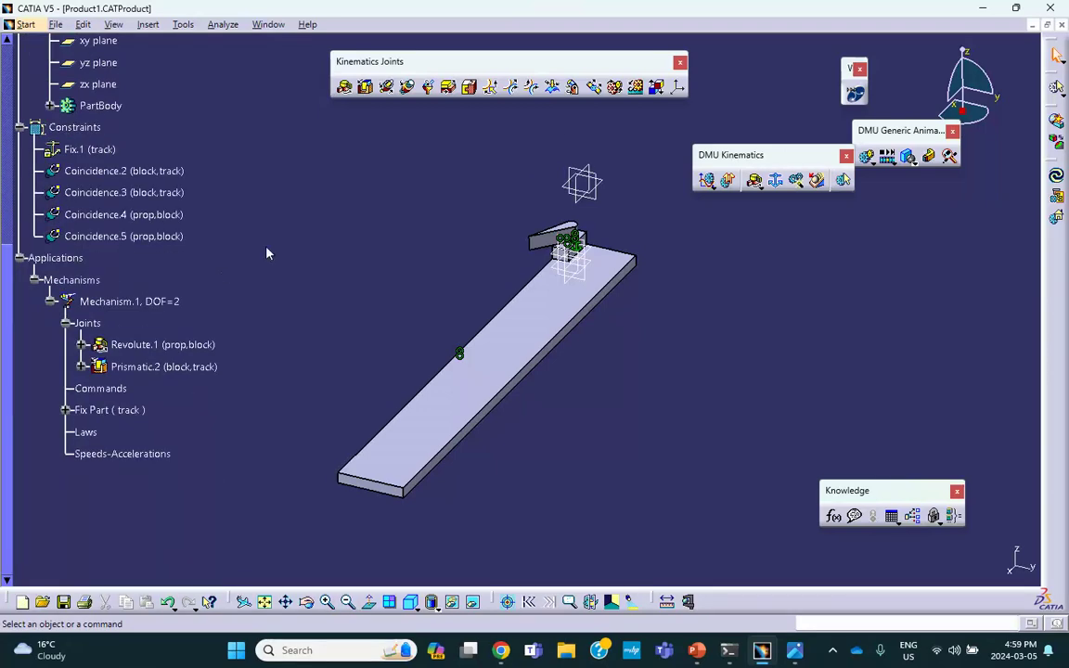
Collapse the constraints, prop, block and track branches of the tree, leaving the mechanism expanded and the geometry active.
scroll(233, 266, "up", 3)
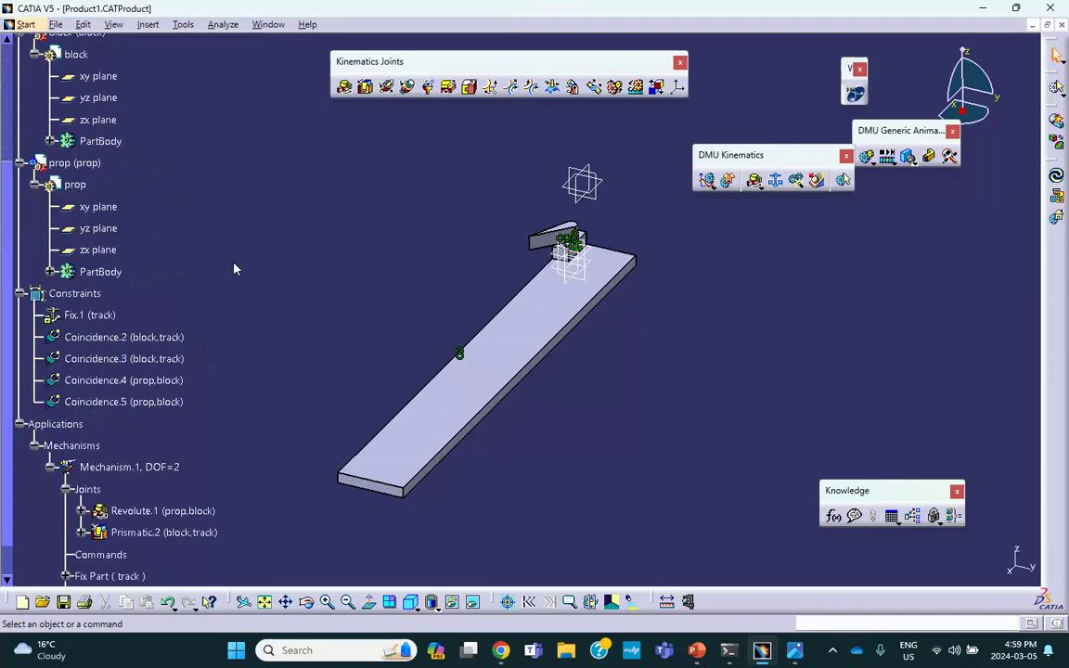
left_click(22, 294)
left_click(24, 165)
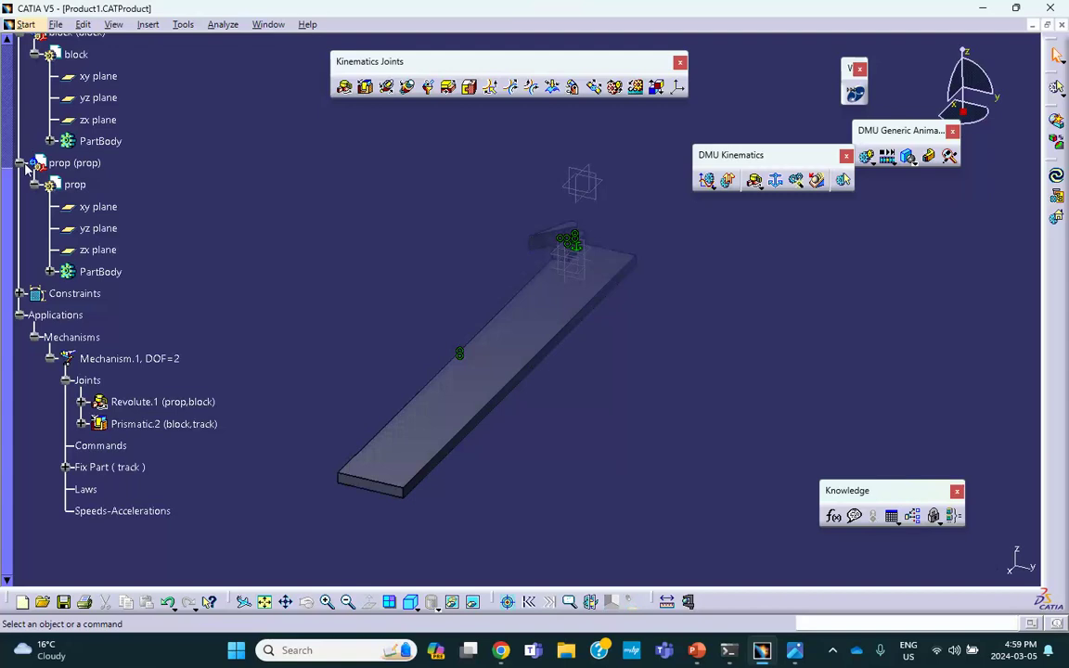
left_click(20, 163)
scroll(108, 147, "up", 2)
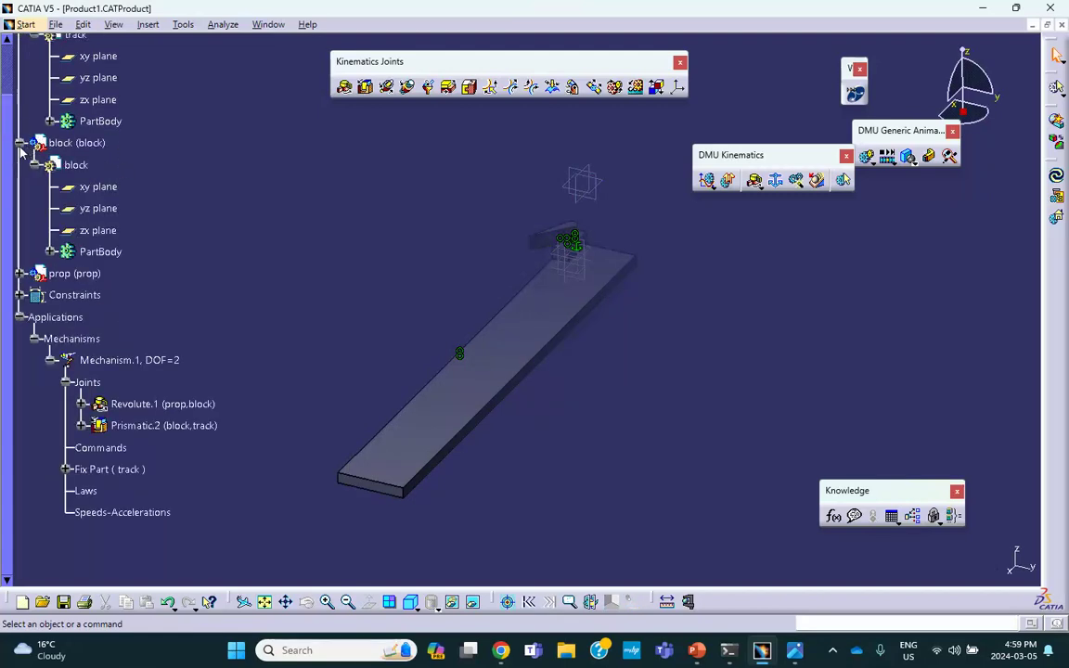
left_click(21, 142)
scroll(55, 162, "up", 3)
left_click(7, 177)
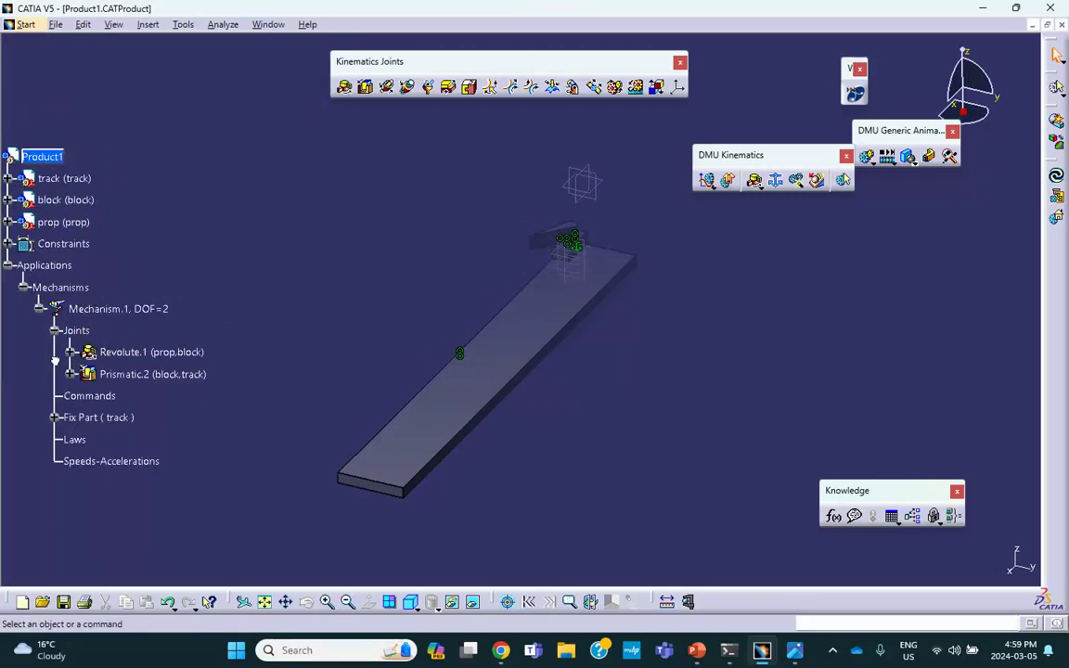
left_click(47, 323)
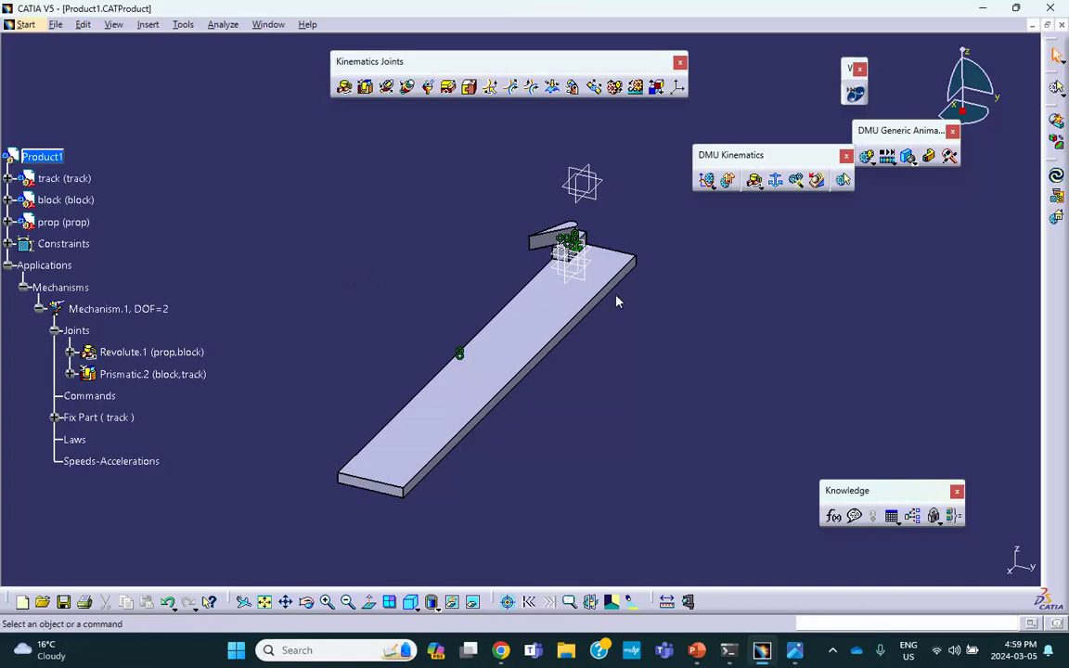
Make the revolute joint between prop and block angle driven, keeping the limits of -360 and 360 deg.
left_click(71, 352)
double_click(144, 352)
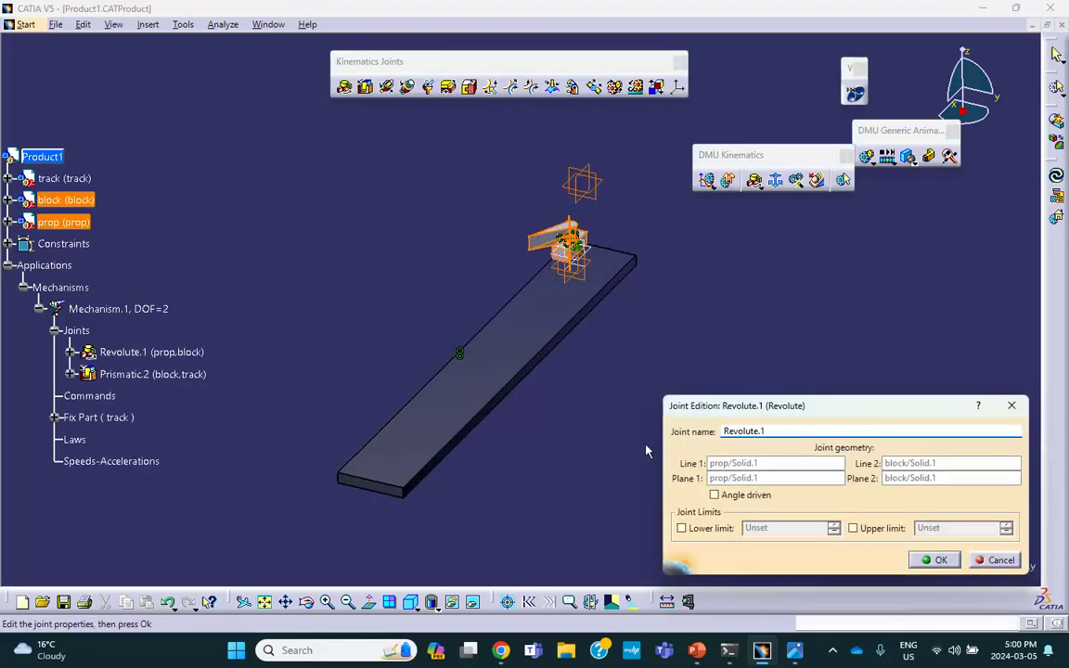
left_click(714, 495)
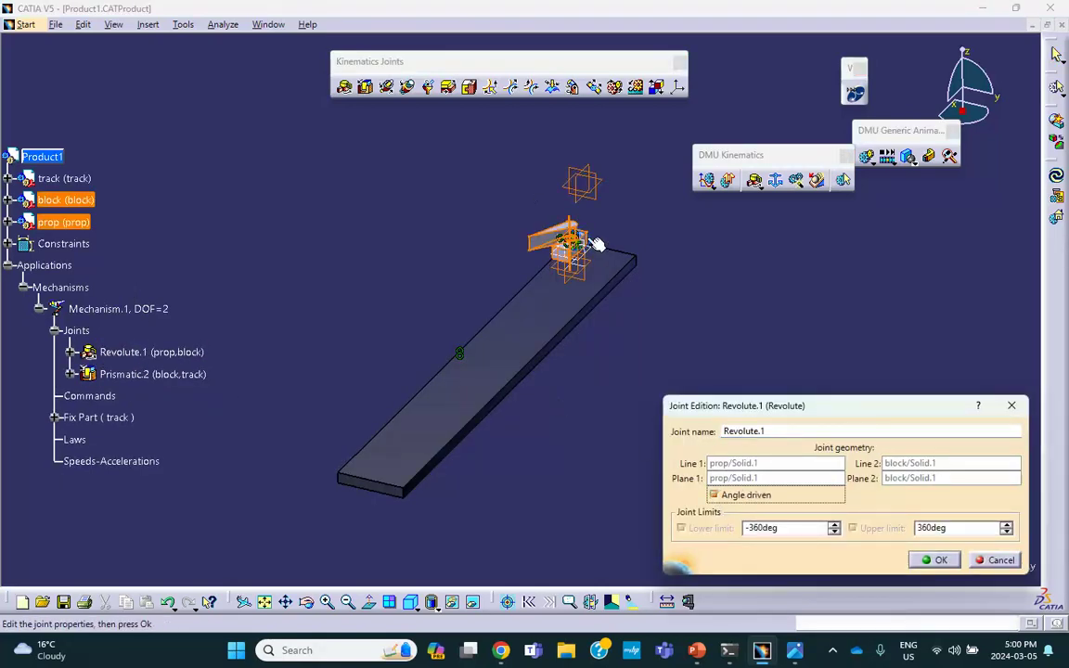
double_click(770, 529)
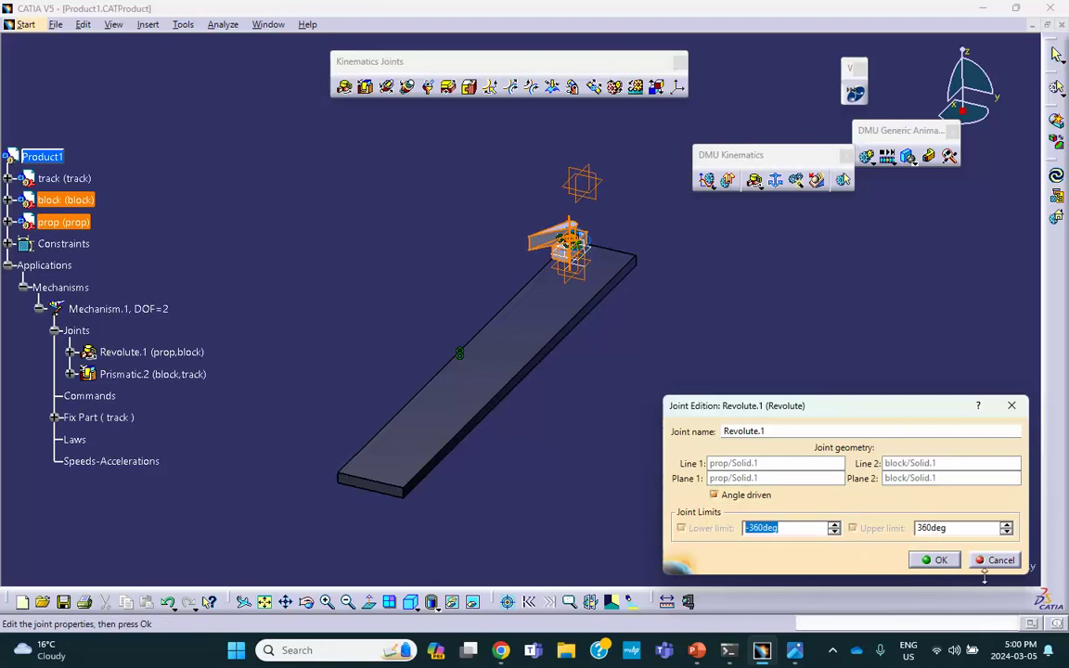
left_click(936, 560)
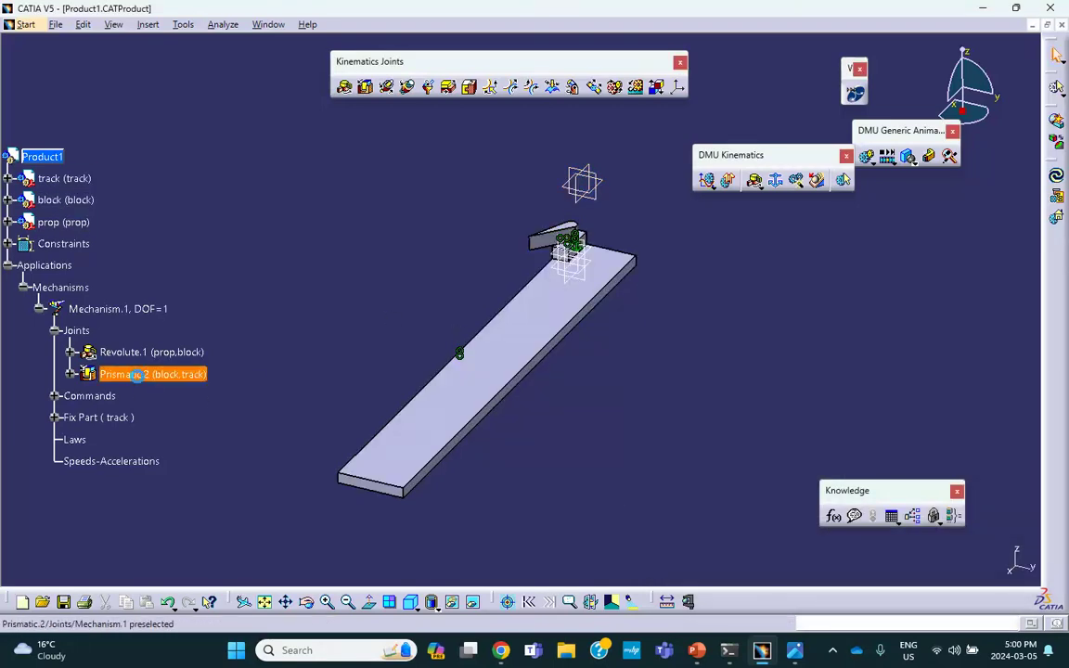
Make the prismatic joint between block and track length driven, keeping the limits of -100 and 100 in.
double_click(147, 375)
left_click(715, 495)
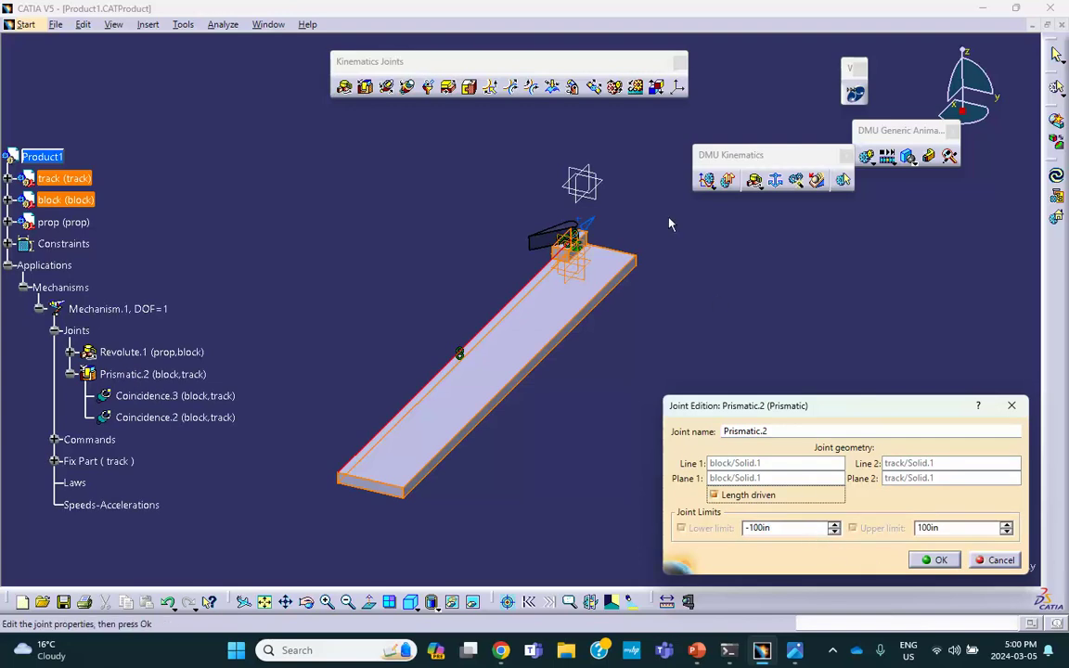
left_click_drag(592, 225, 590, 229)
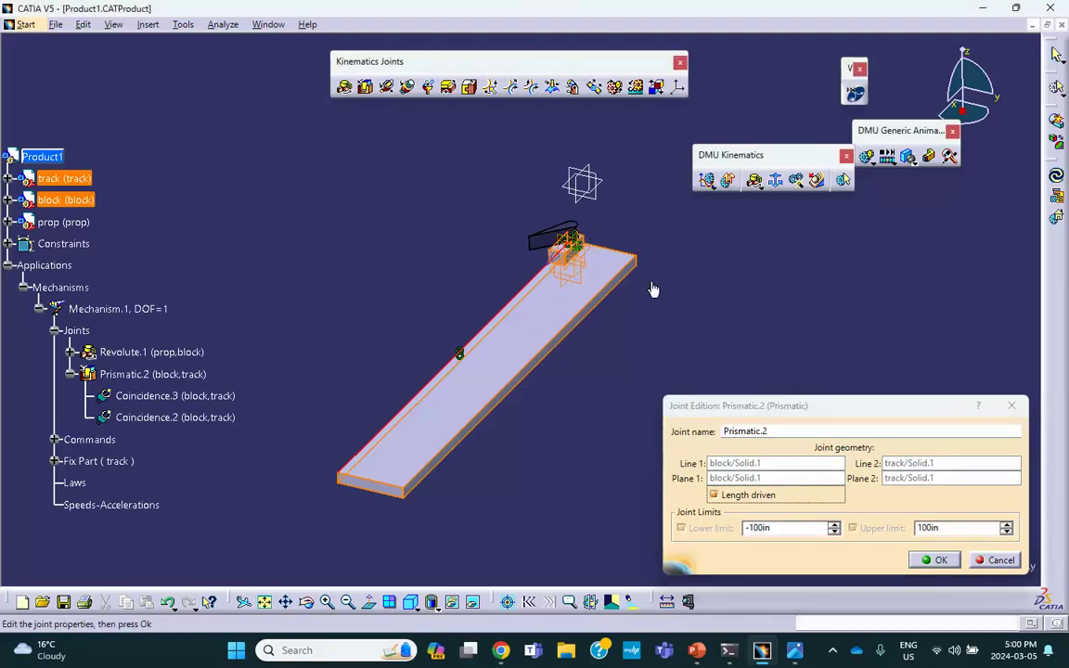
left_click(935, 560)
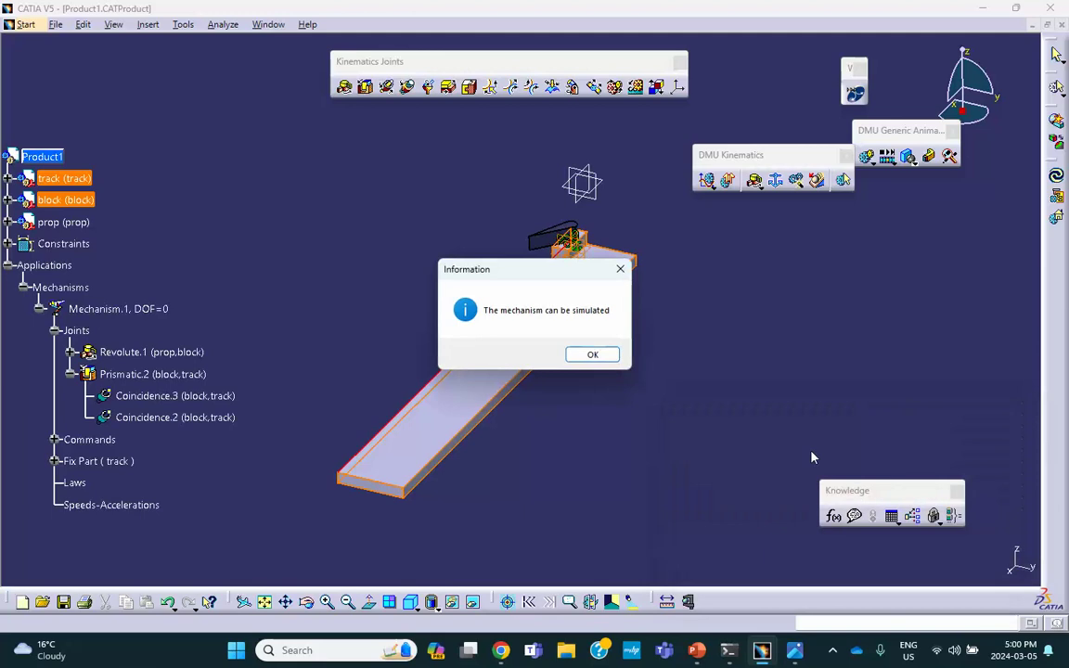
left_click(592, 355)
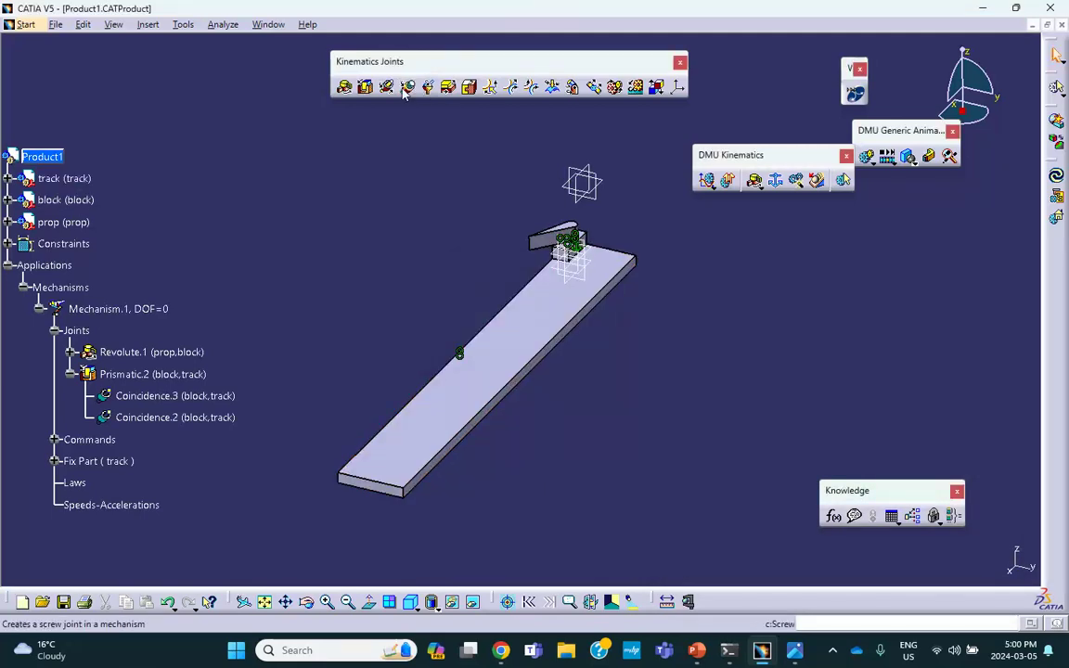
Test the mechanism in a simulation with commands by varying the angle and length commands, and reset it before closing.
left_click(711, 185)
left_click(734, 196)
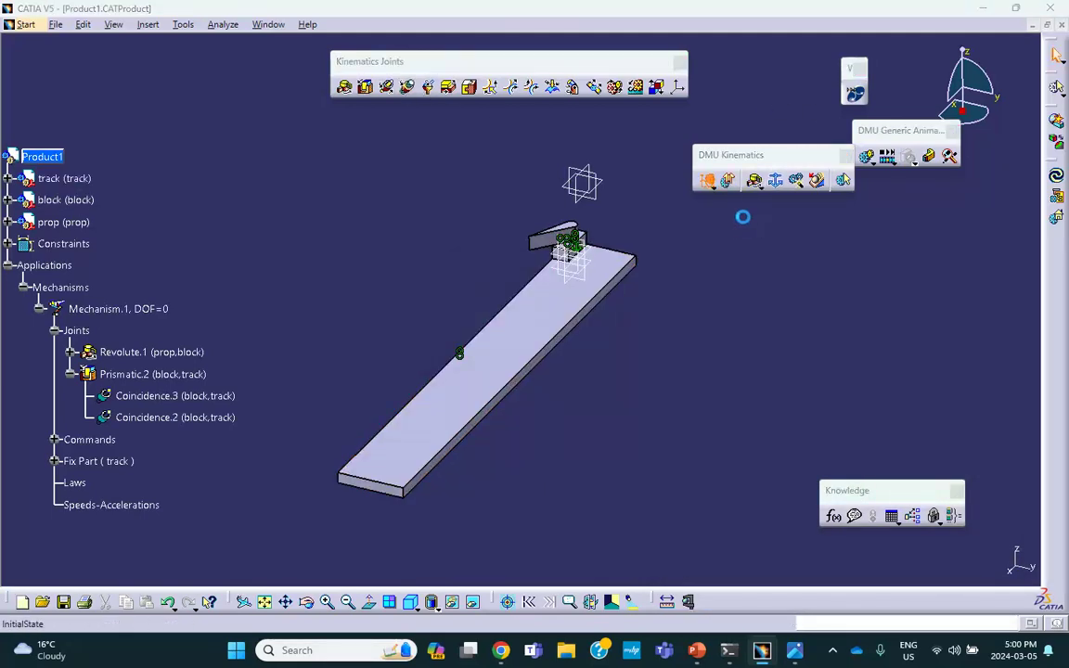
mouse_move(822, 132)
left_mouse_down()
mouse_move(833, 139)
mouse_move(806, 136)
mouse_move(838, 147)
mouse_move(804, 148)
mouse_move(826, 151)
left_mouse_up()
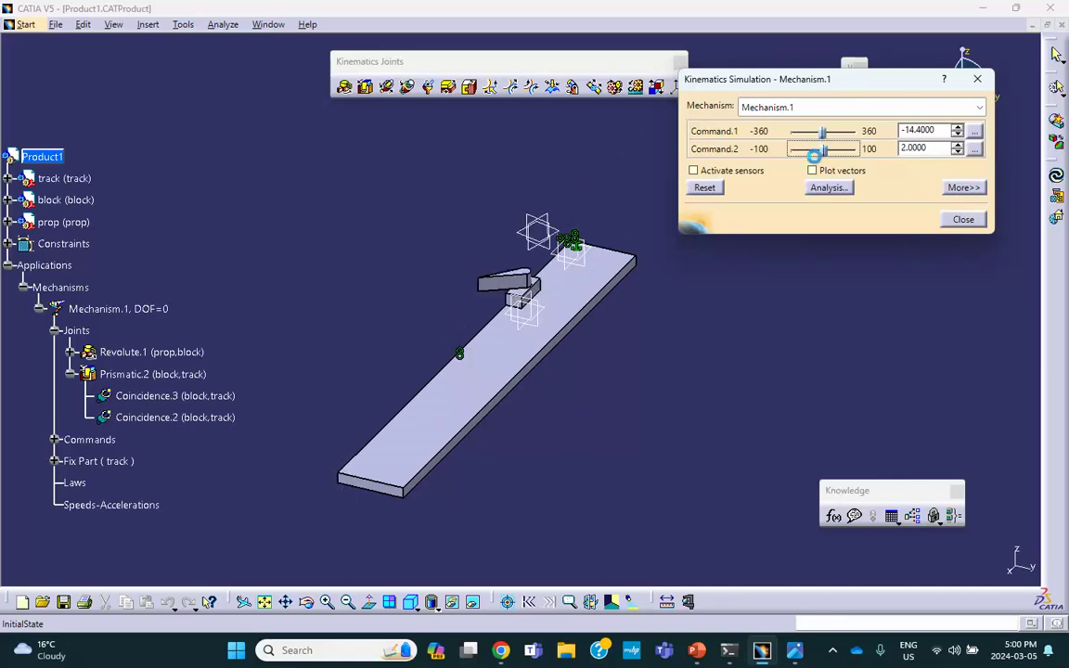
left_click(705, 188)
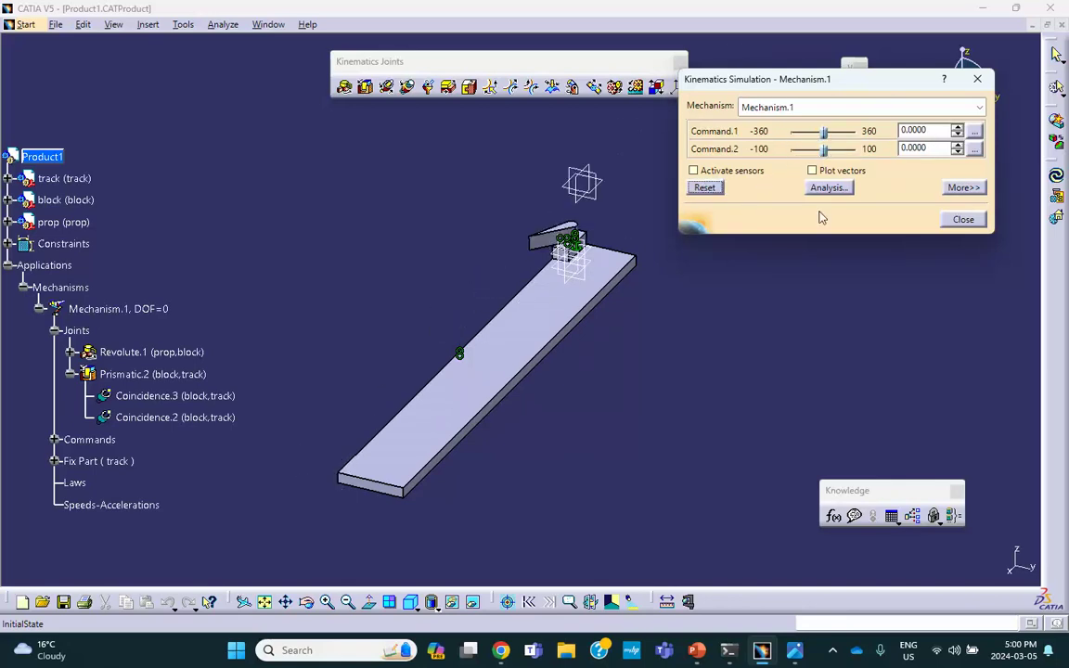
left_click(963, 219)
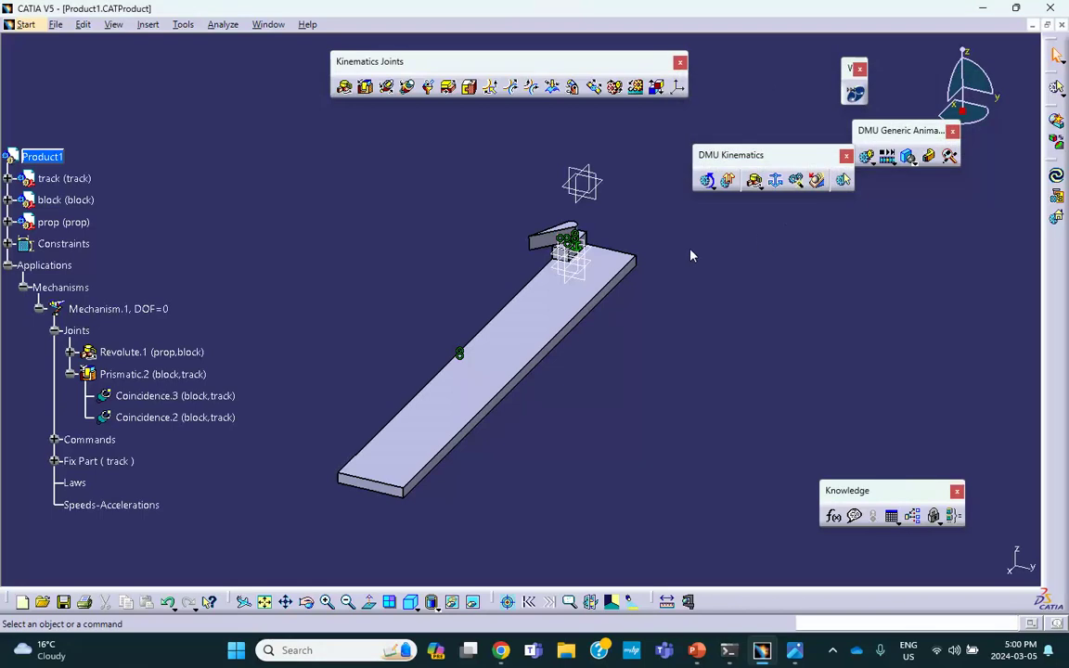
Review the block position and arm angle graphs in the JH19.png activity image, and return to the CATIA assembly.
middle_click_drag(485, 205, 381, 292)
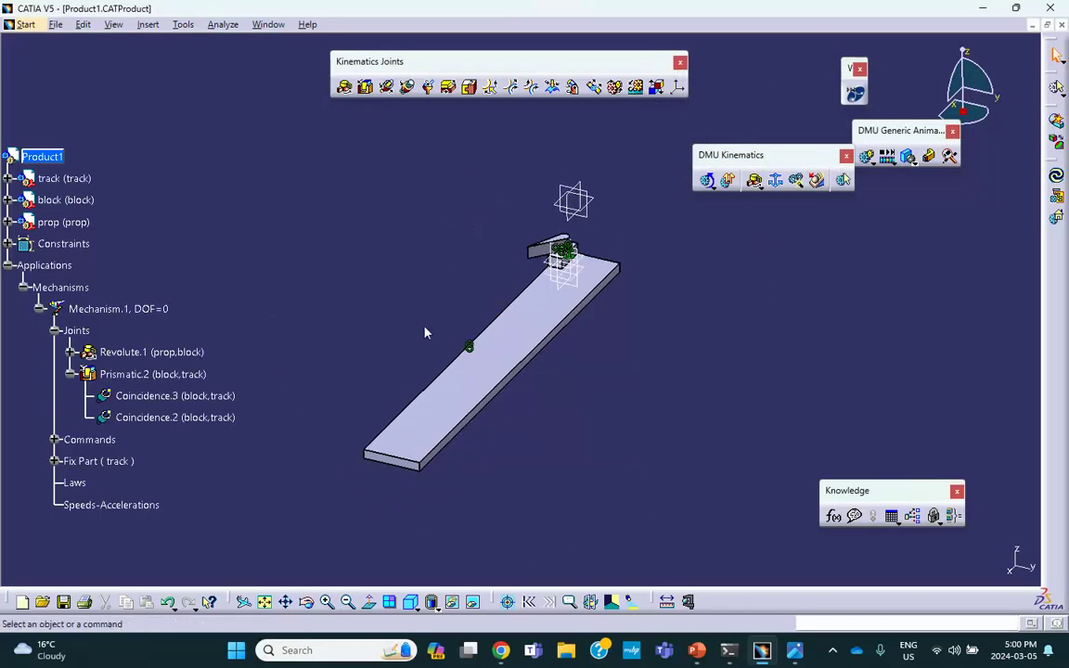
left_click(795, 650)
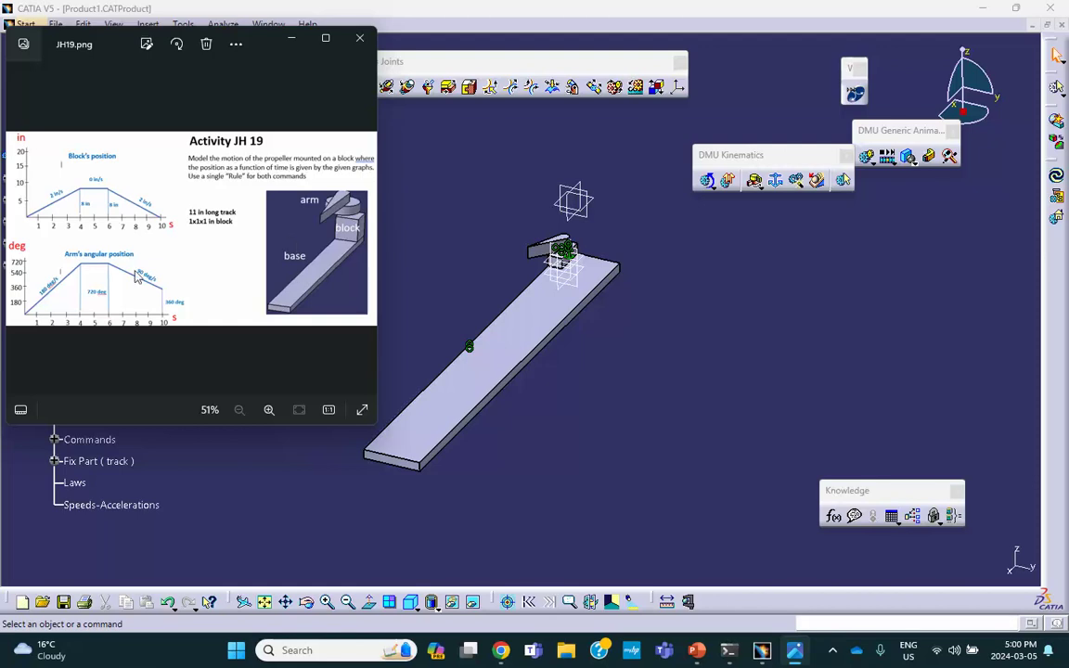
left_click(420, 185)
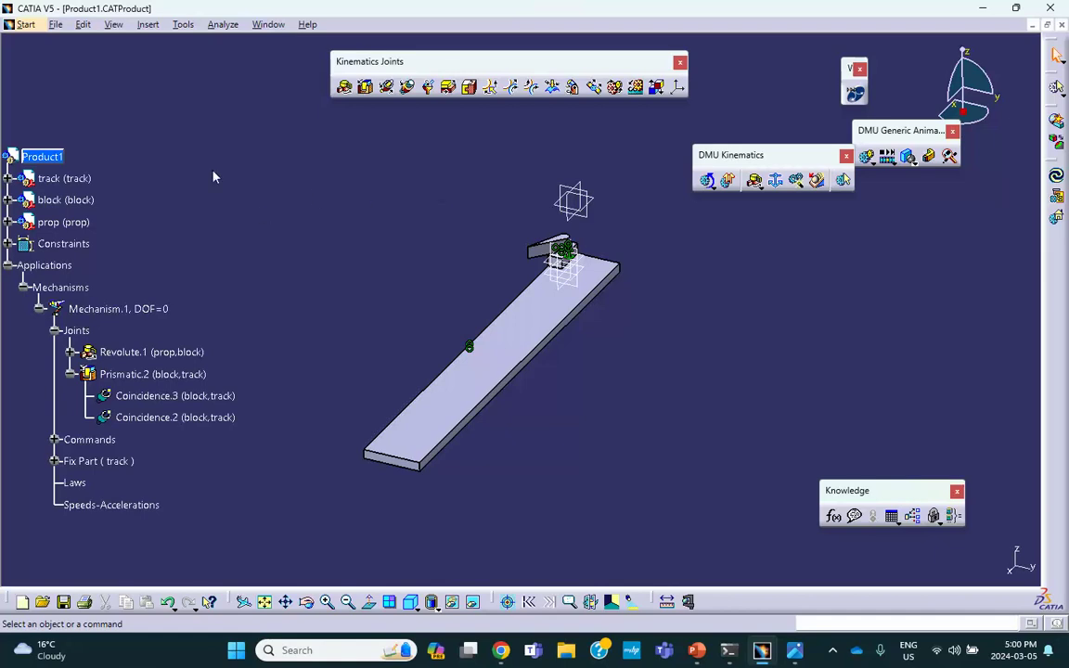
Switch to the Knowledge Advisor workbench, create Rule.1 under Product1's relations, and list Mechanism.1's parameters in its editor, ready for the rule body.
left_click(25, 25)
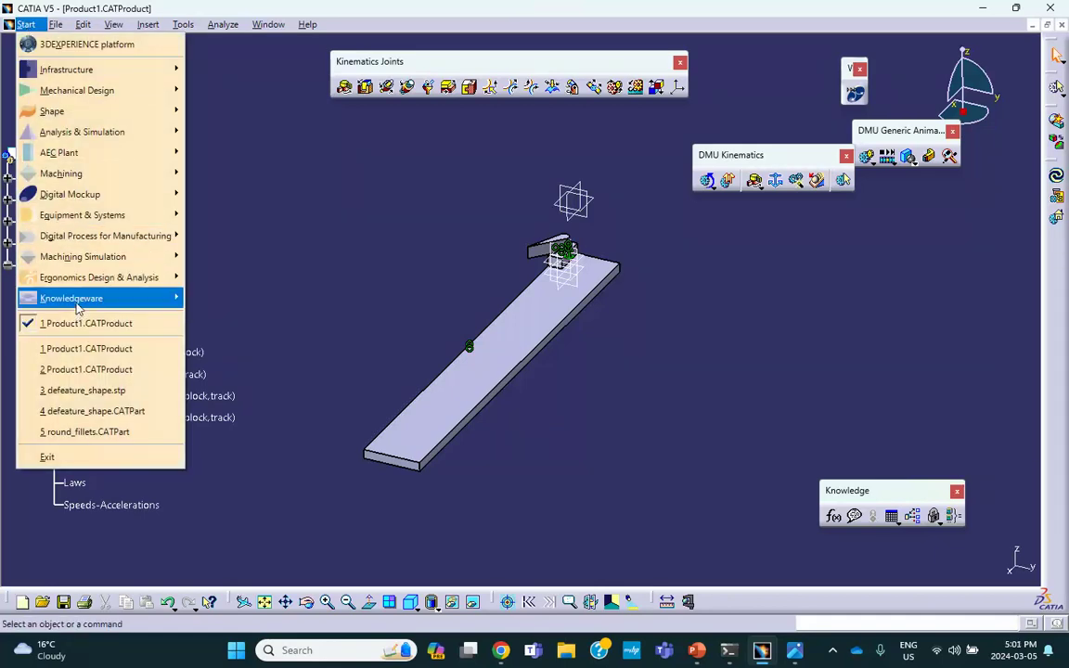
mouse_move(93, 297)
left_click(223, 298)
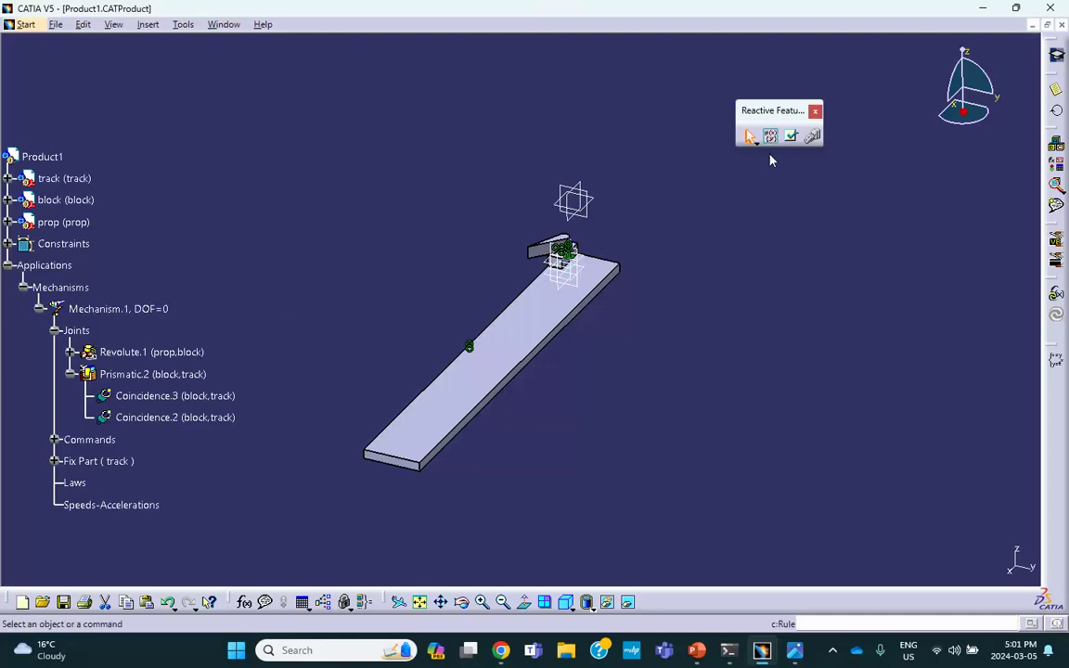
left_click(770, 139)
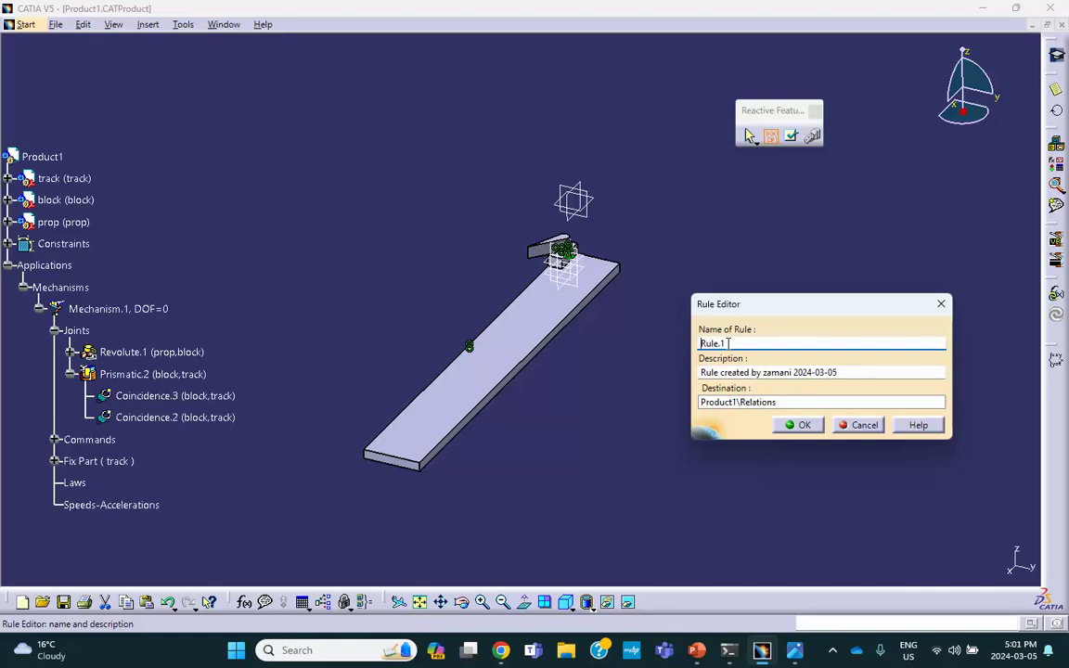
left_click(800, 424)
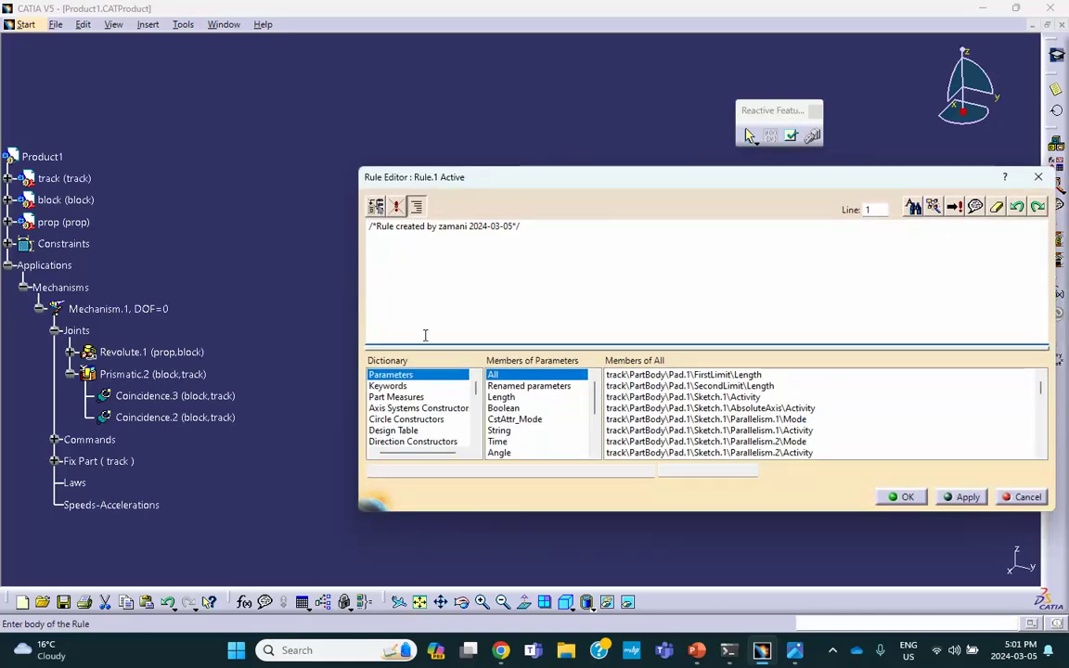
left_click(116, 309)
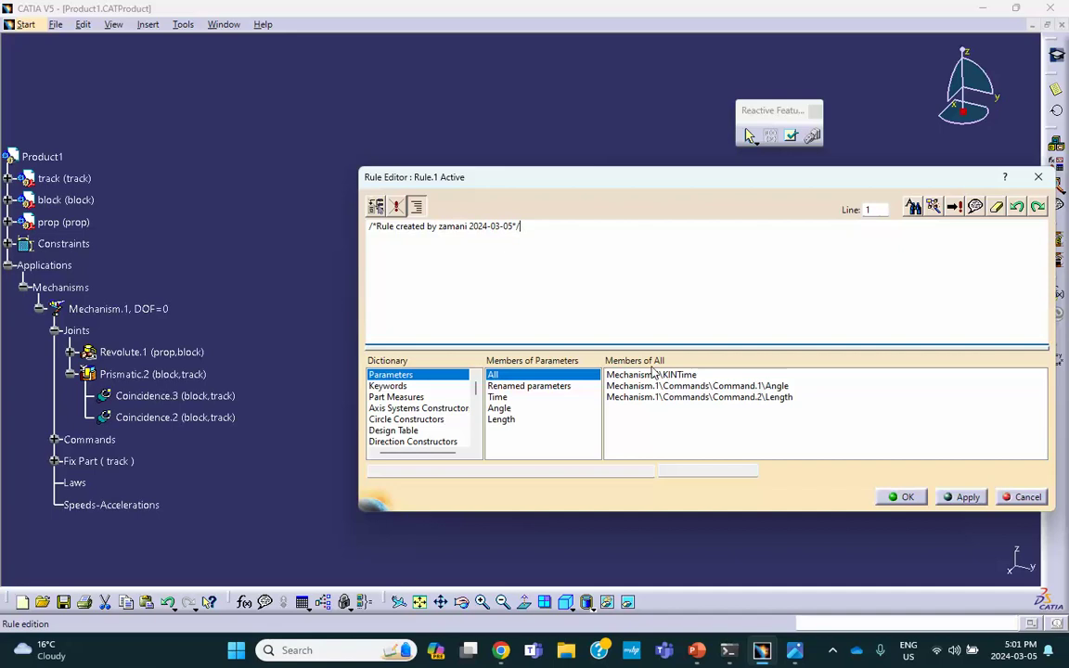
left_click(537, 225)
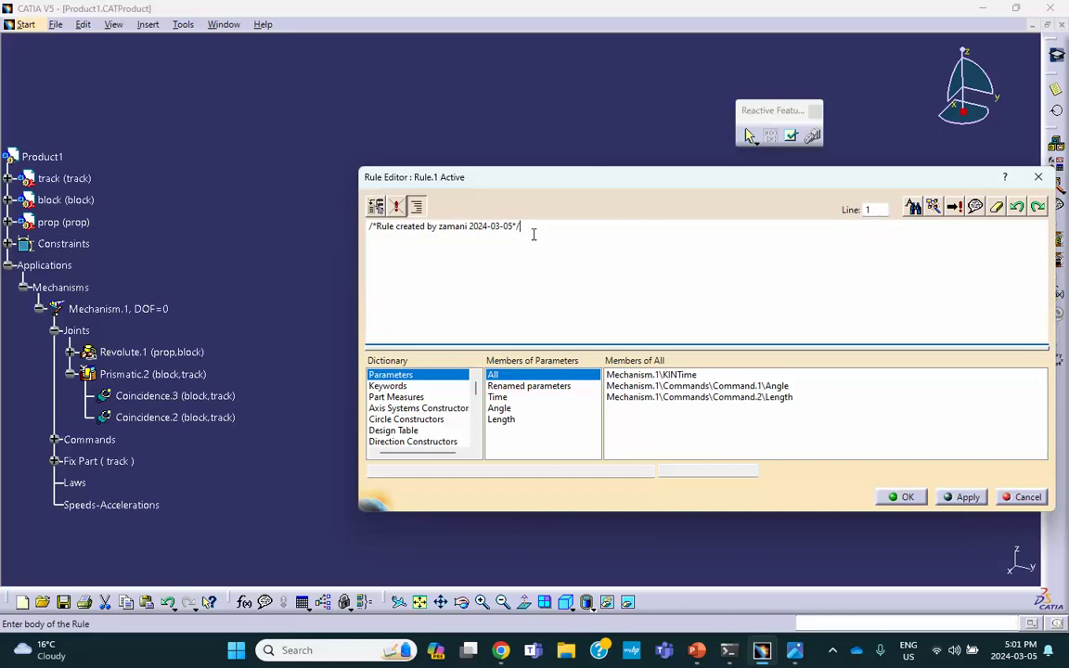
Start Rule.1's body below the comment with the condition if Mechanism.1\KINTime < 4s, and open its block on an indented line.
key("Return")
key("Return")
type("if")
left_click(507, 398)
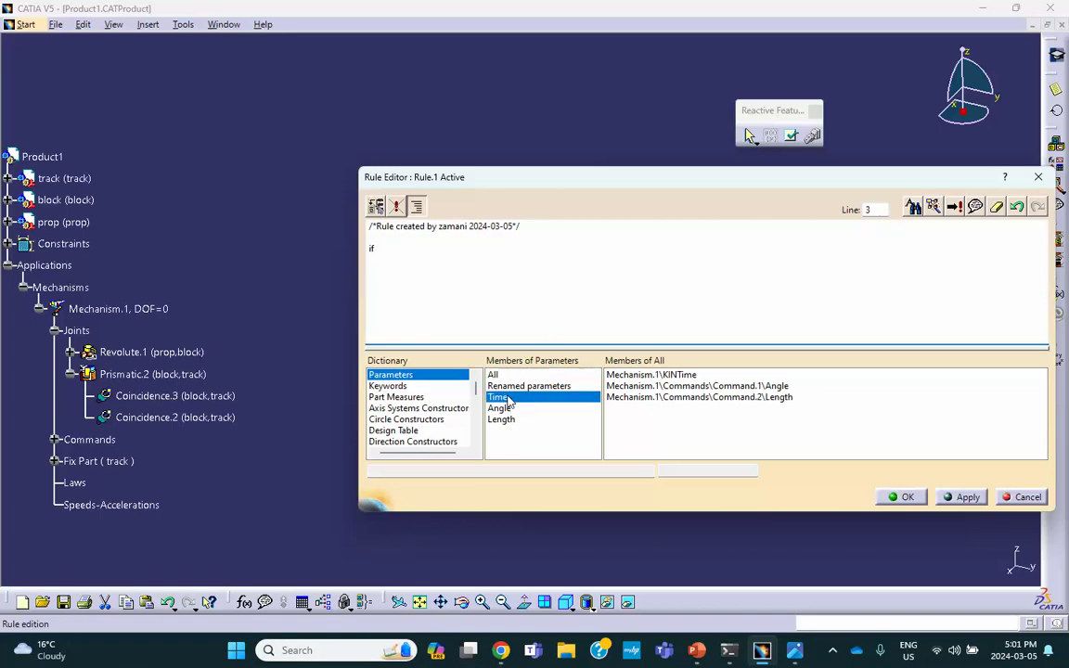
double_click(641, 375)
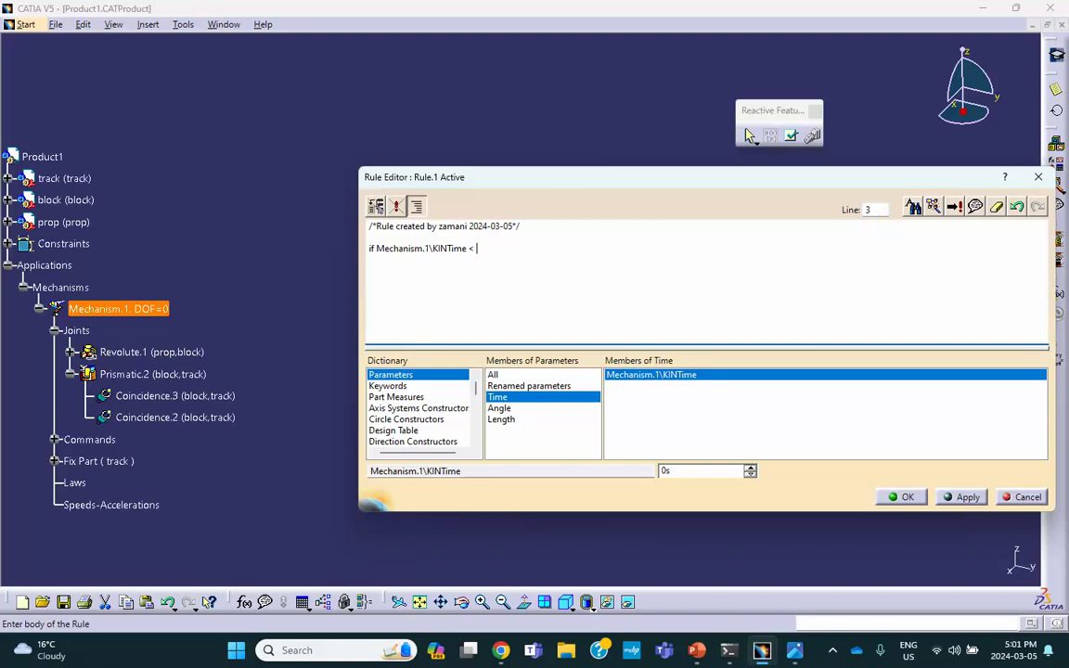
type("4")
key("Return")
key("Tab")
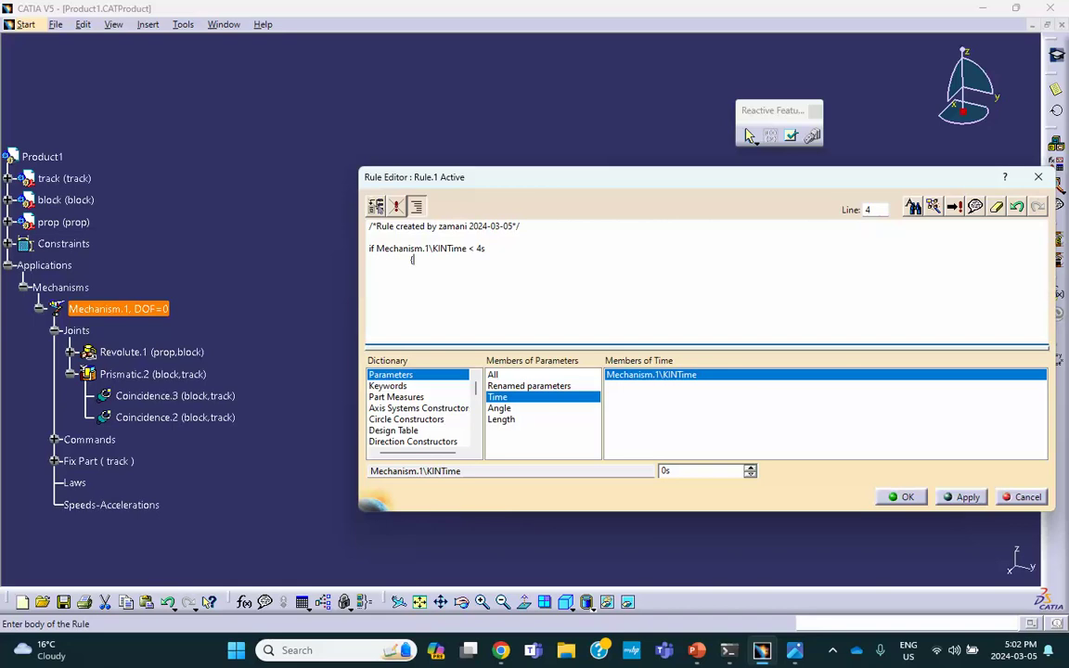
Begin the under-4s block's first assignment, inserting Mechanism.1\Commands\Command.2\Length after the opening brace and indenting the line.
left_click(500, 419)
double_click(626, 376)
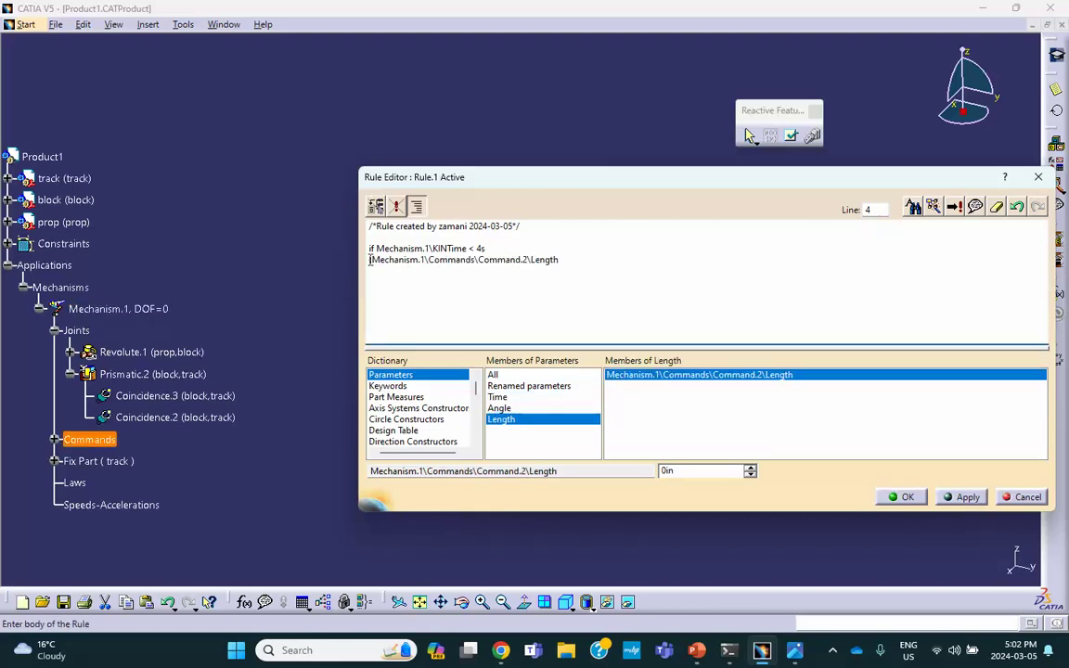
key("Tab")
type("{")
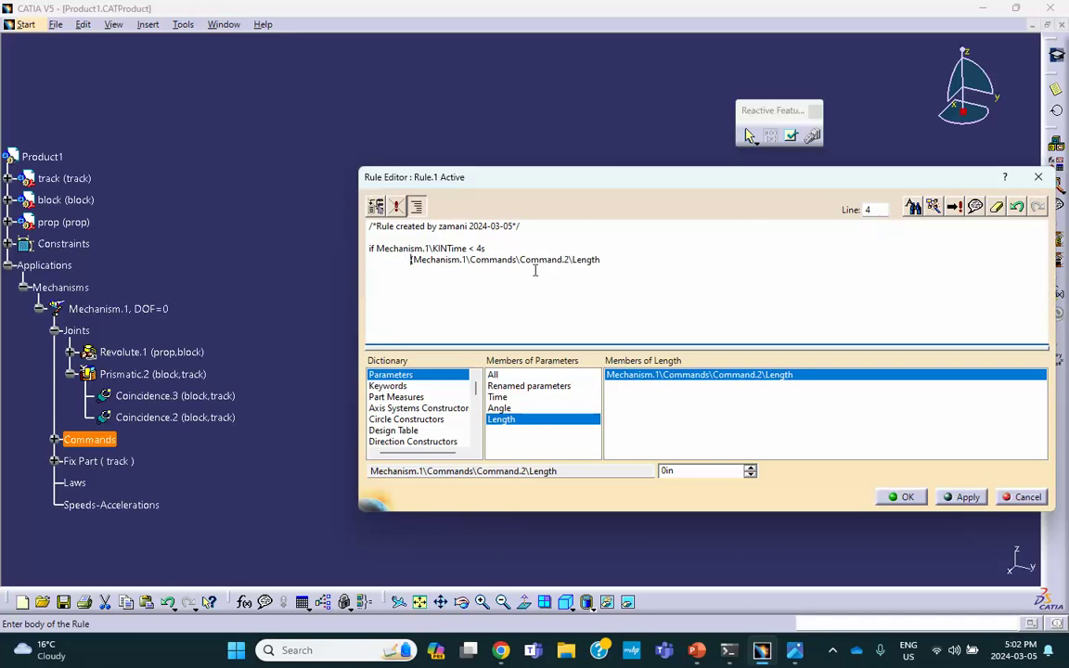
left_click(608, 259)
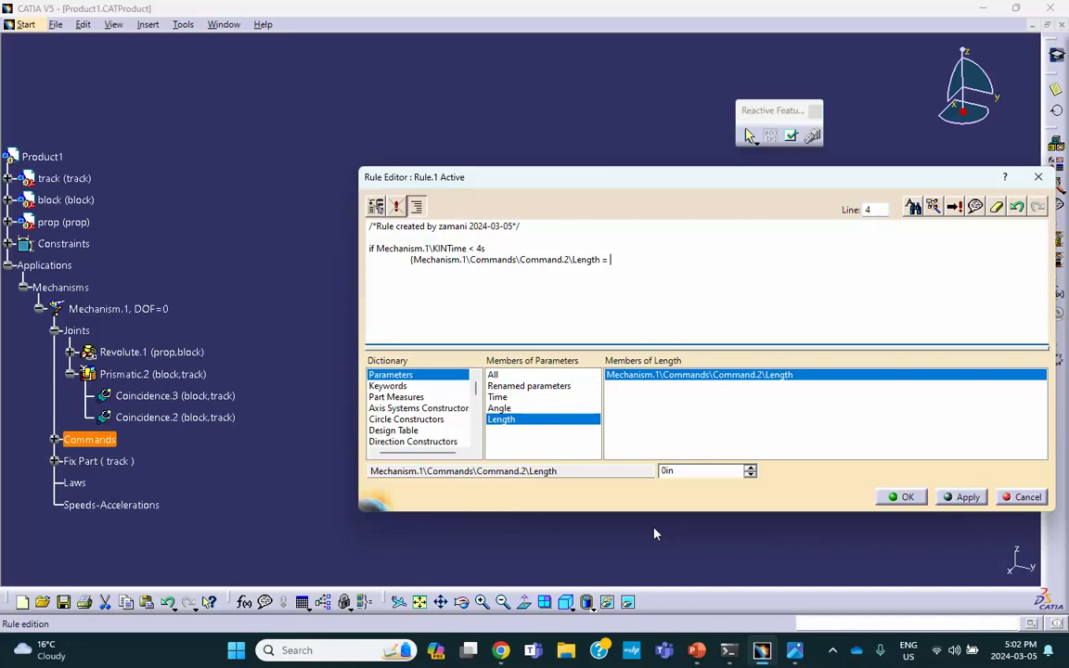
Check the block's position graph in JH19.png, and complete the length assignment in the CATIA rule as 2in_s*Mechanism.1\KINTime.
left_click(795, 652)
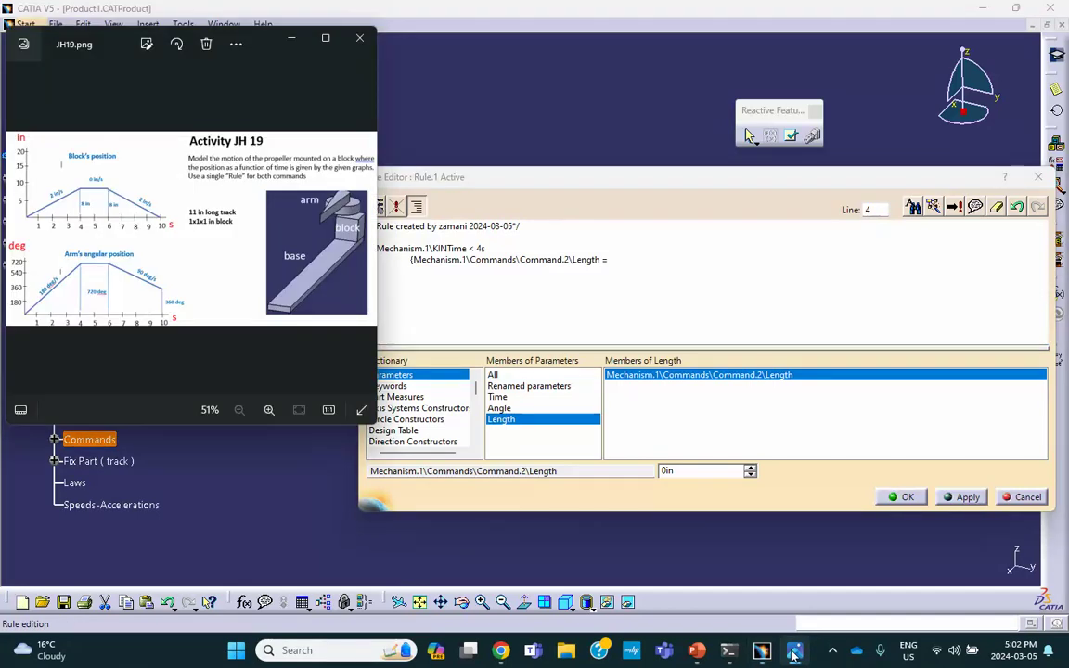
left_click(653, 276)
left_click(620, 261)
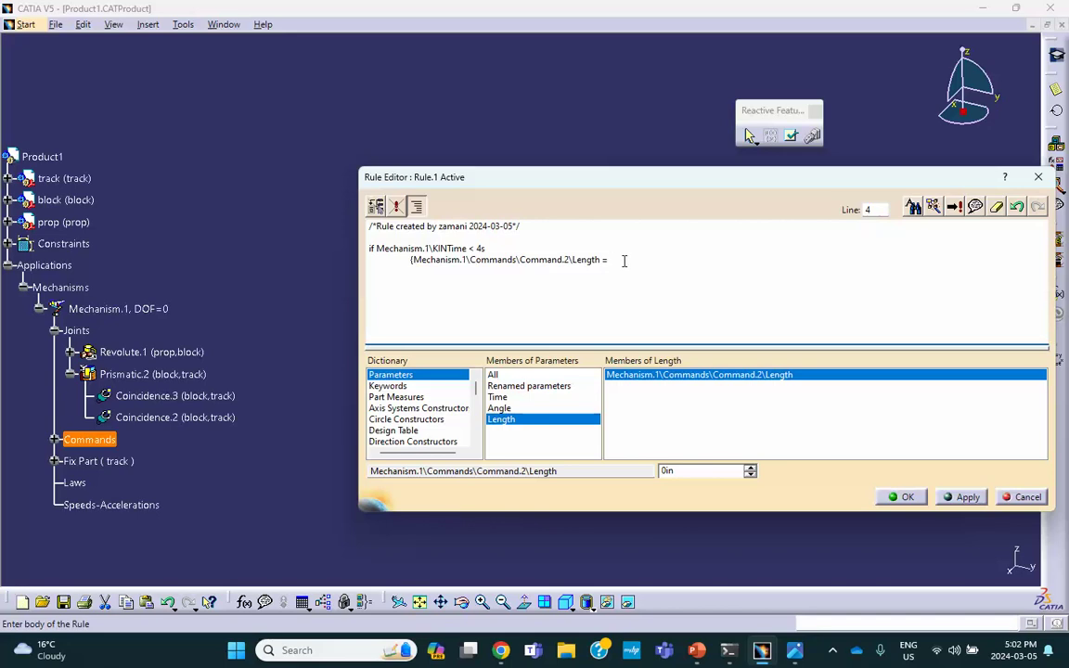
type("2in_s")
type("*")
left_click(498, 396)
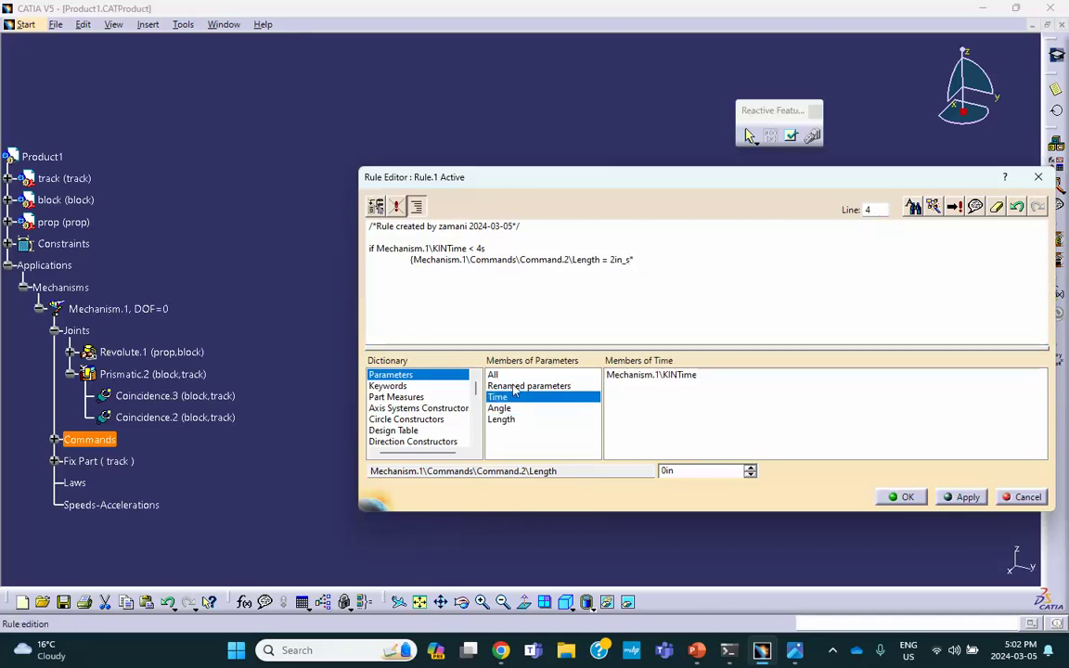
double_click(641, 375)
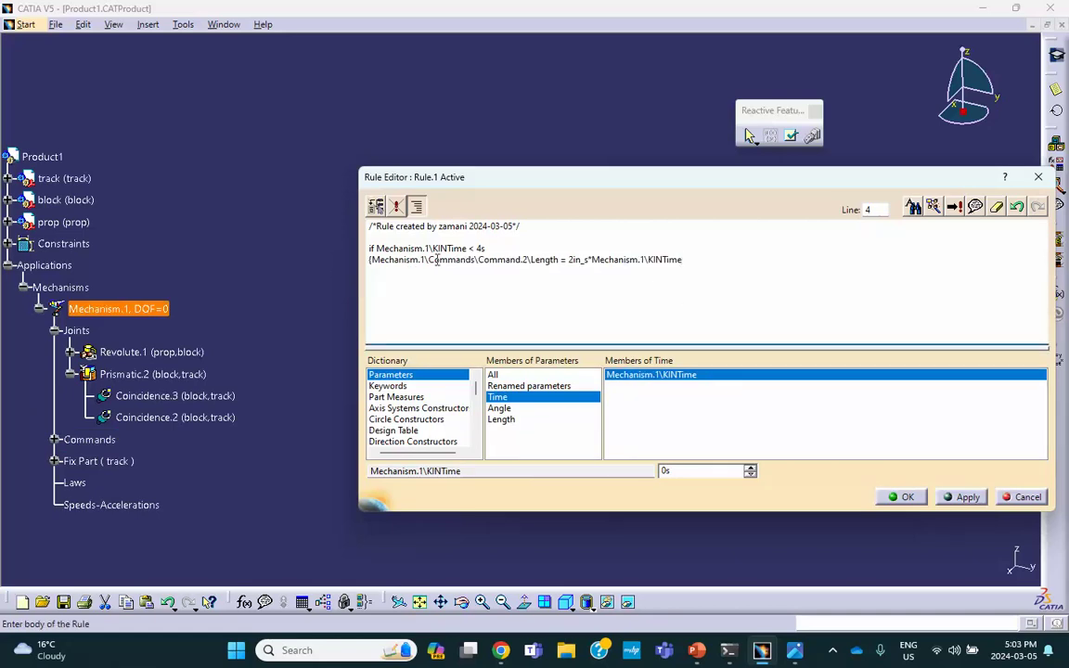
Add the assignment Mechanism.1\Commands\Command.1\Angle = 180deg_s*Mechanism.1\KINTime on the following line and close the under-4s block with a brace.
left_click(369, 260)
left_click(711, 260)
key("Return")
left_click(509, 411)
double_click(698, 375)
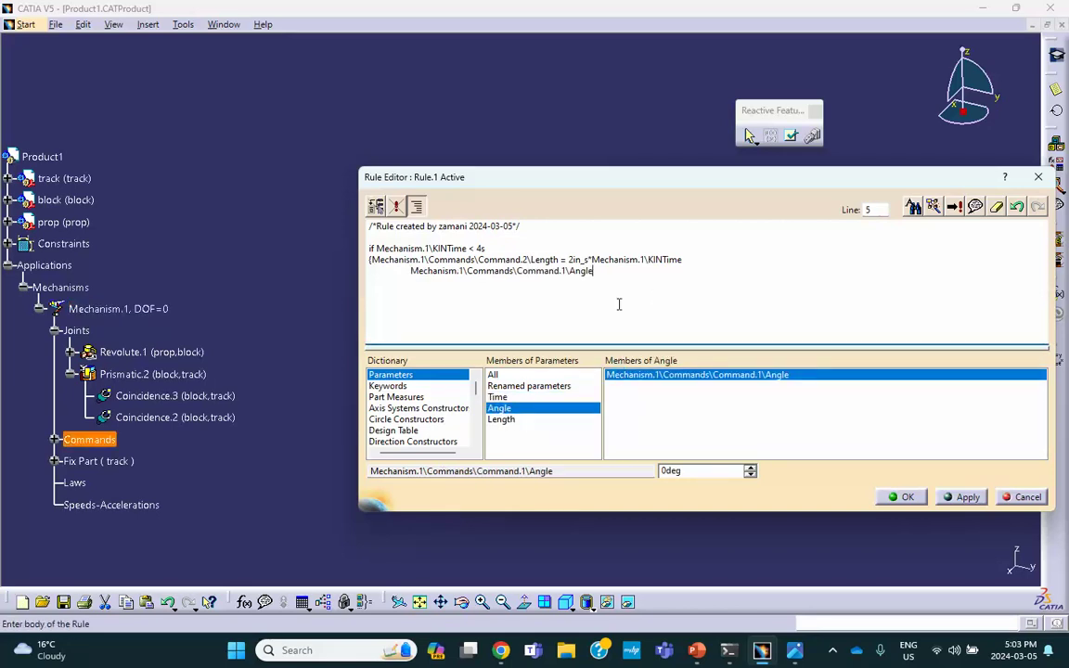
type("=")
type("180deg_s*")
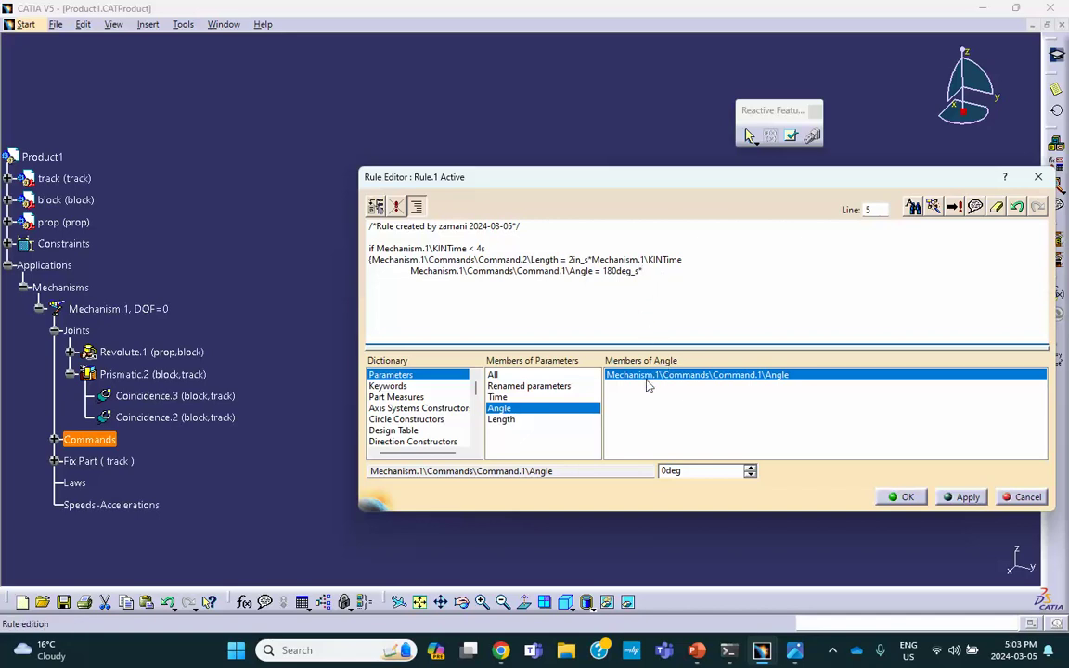
left_click(499, 397)
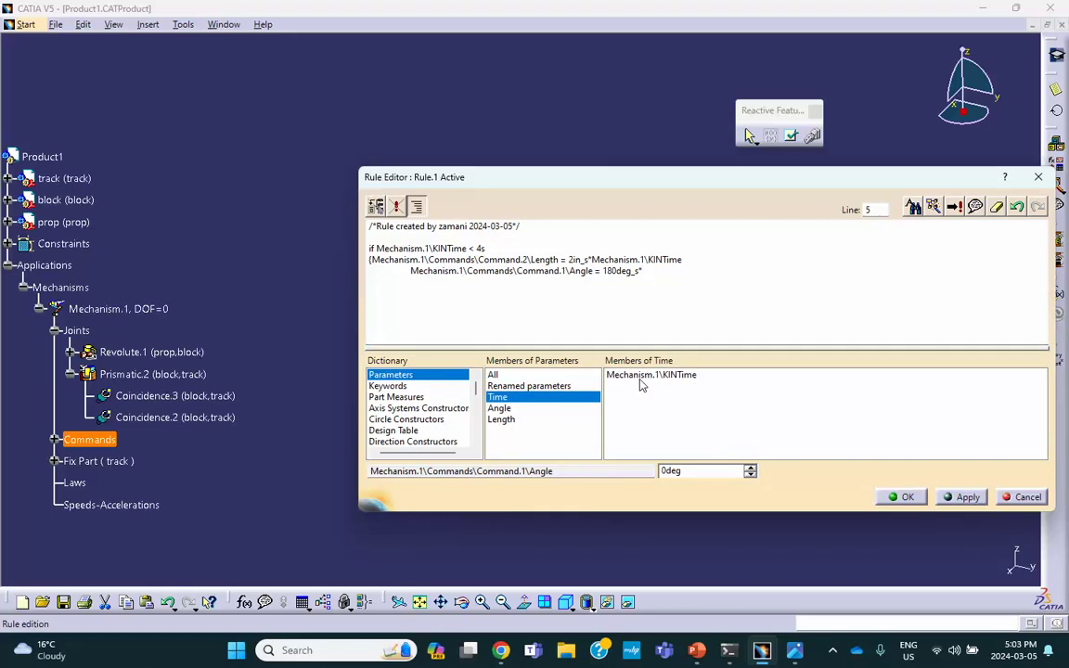
double_click(641, 380)
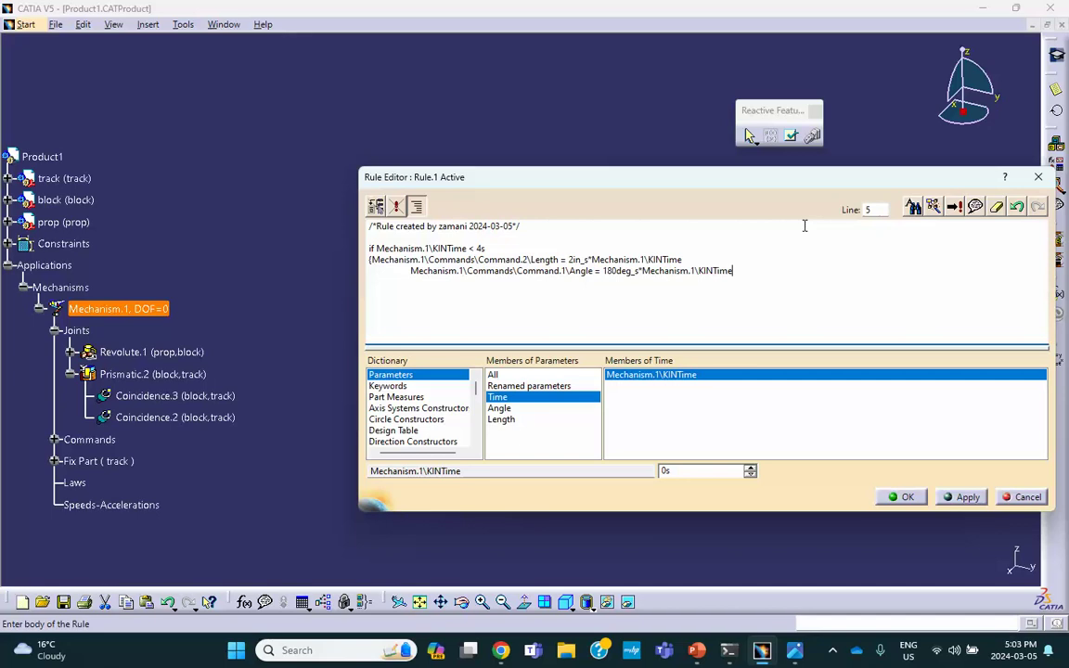
type(")")
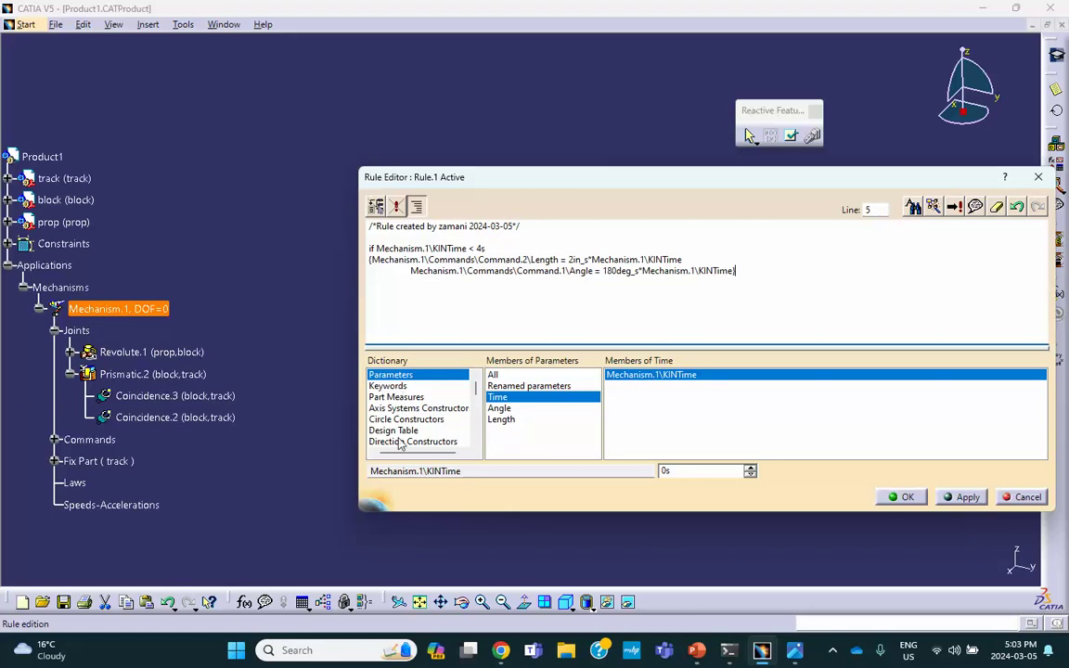
Look through the rule language's keywords and other dictionary categories, and confirm Rule.1 with its first block.
left_click(389, 387)
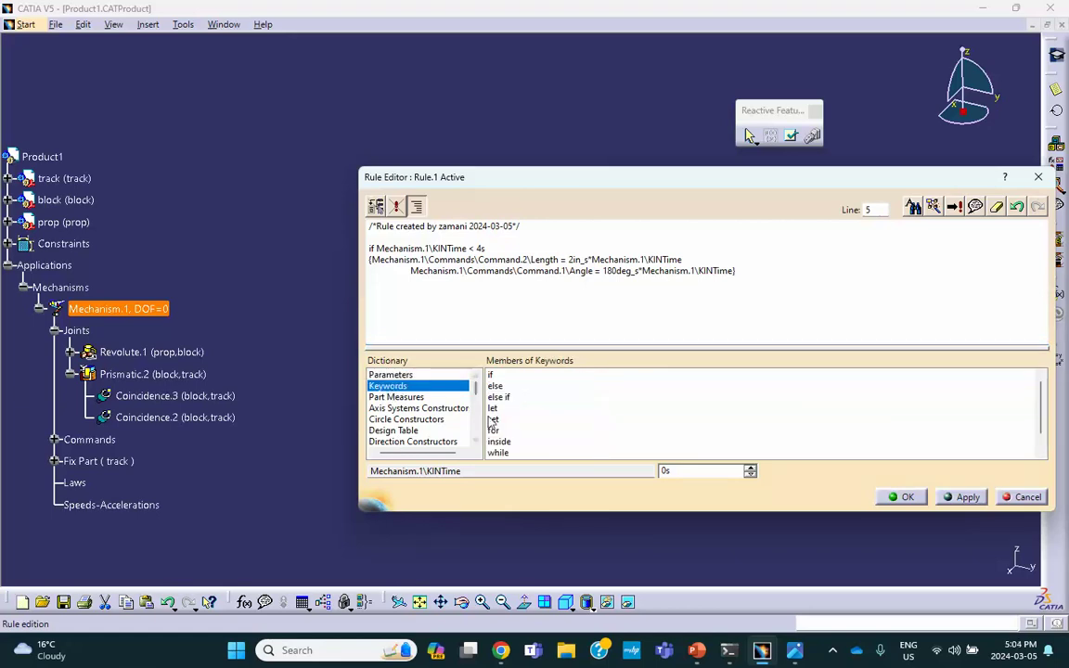
scroll(410, 406, "down", 2)
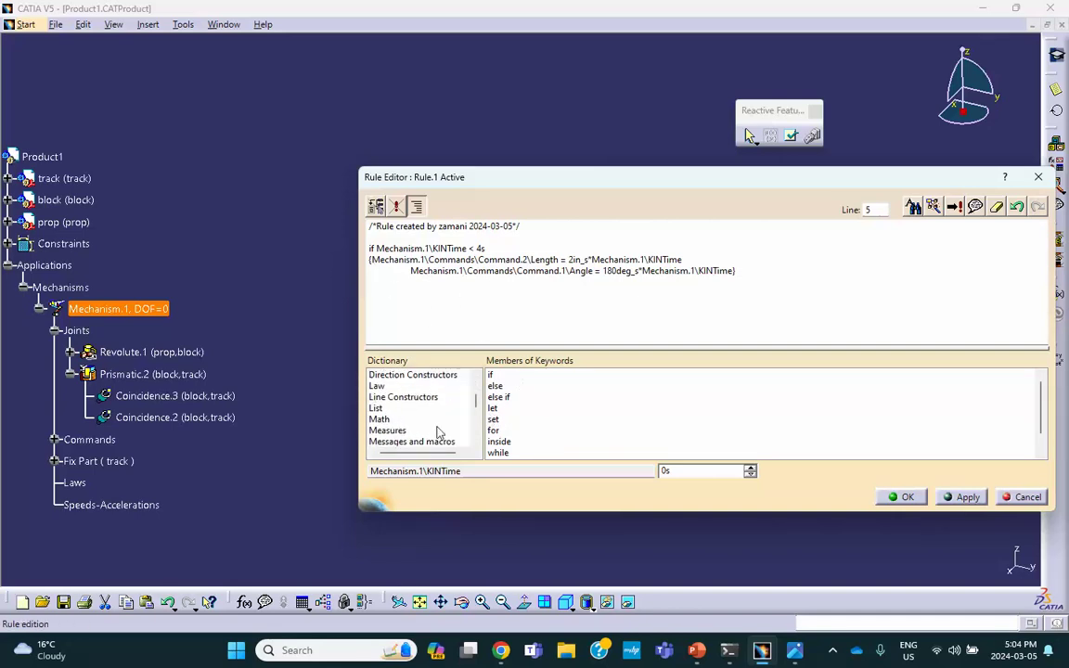
scroll(444, 406, "up", 2)
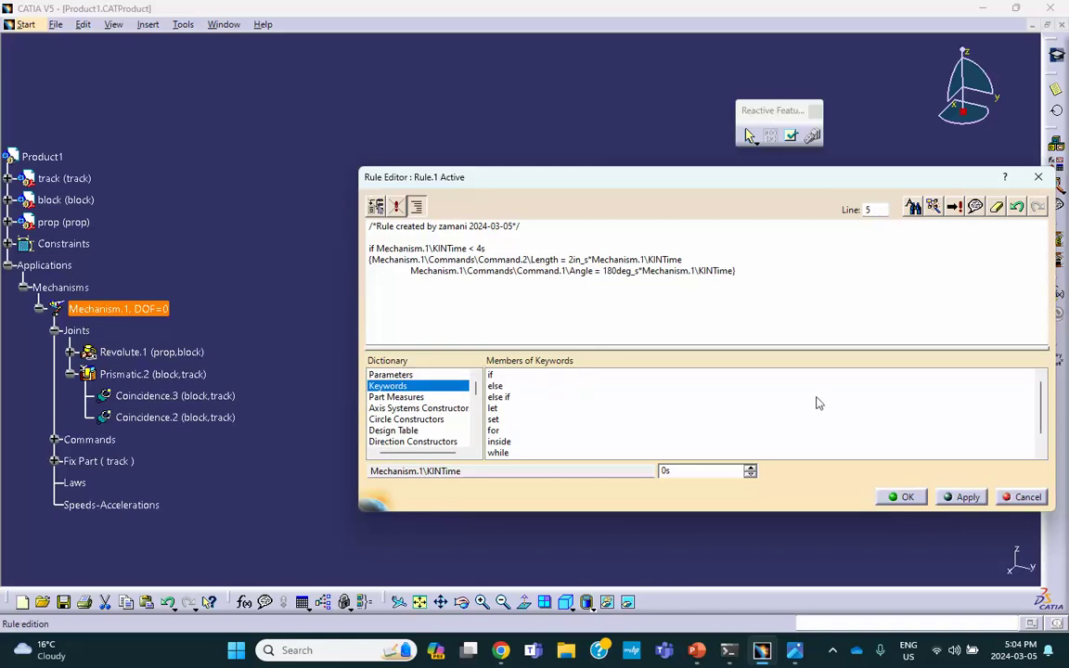
left_click(908, 499)
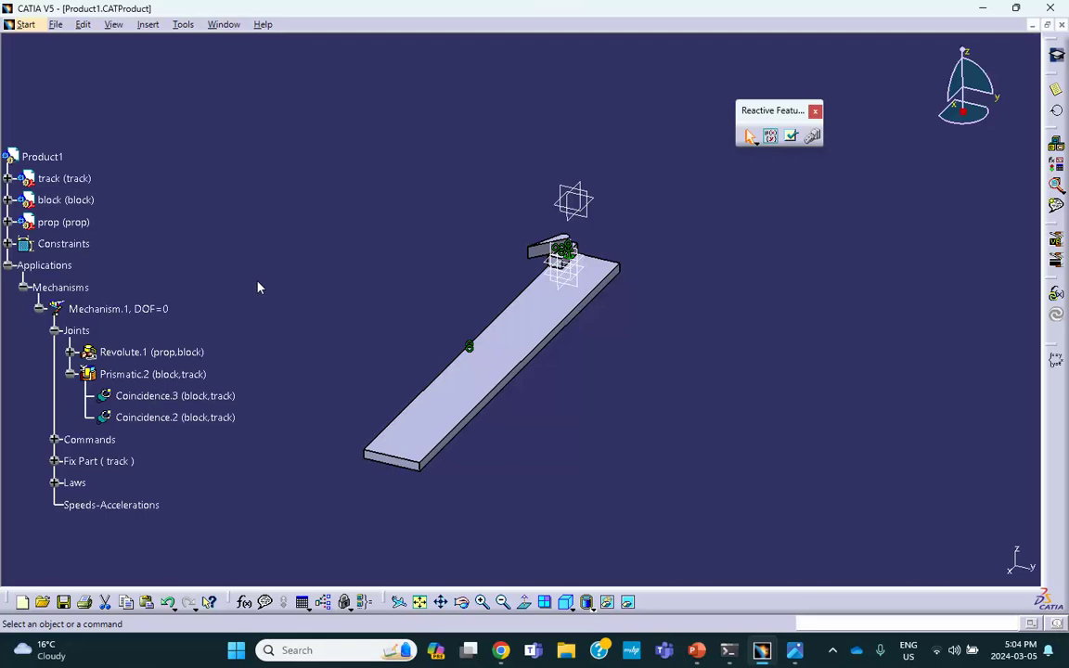
Reopen Rule.1 from Mechanism.1's laws and add the branch else if Mechanism.1\KINTime <6s below the first block, with an opening brace.
left_click(54, 482)
double_click(112, 504)
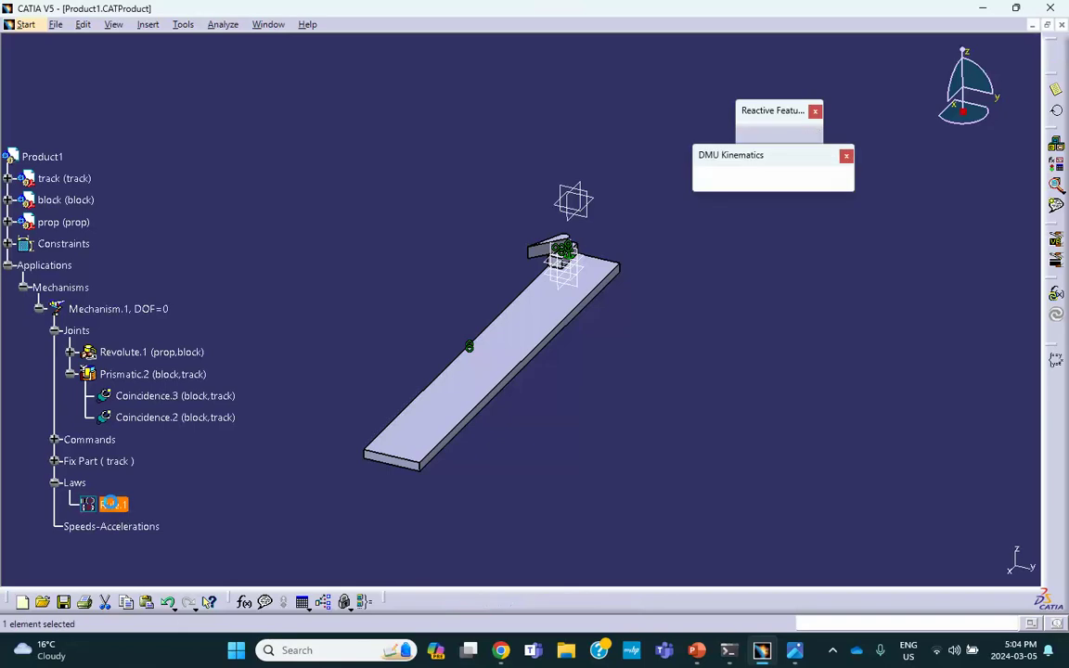
double_click(112, 504)
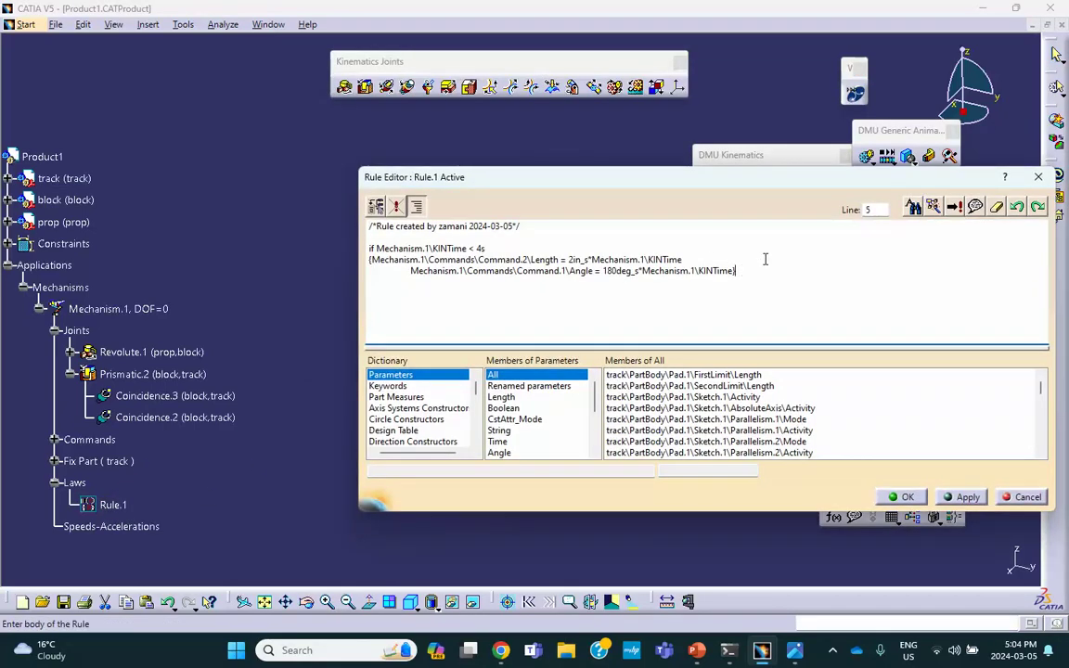
key("Return")
key("Return")
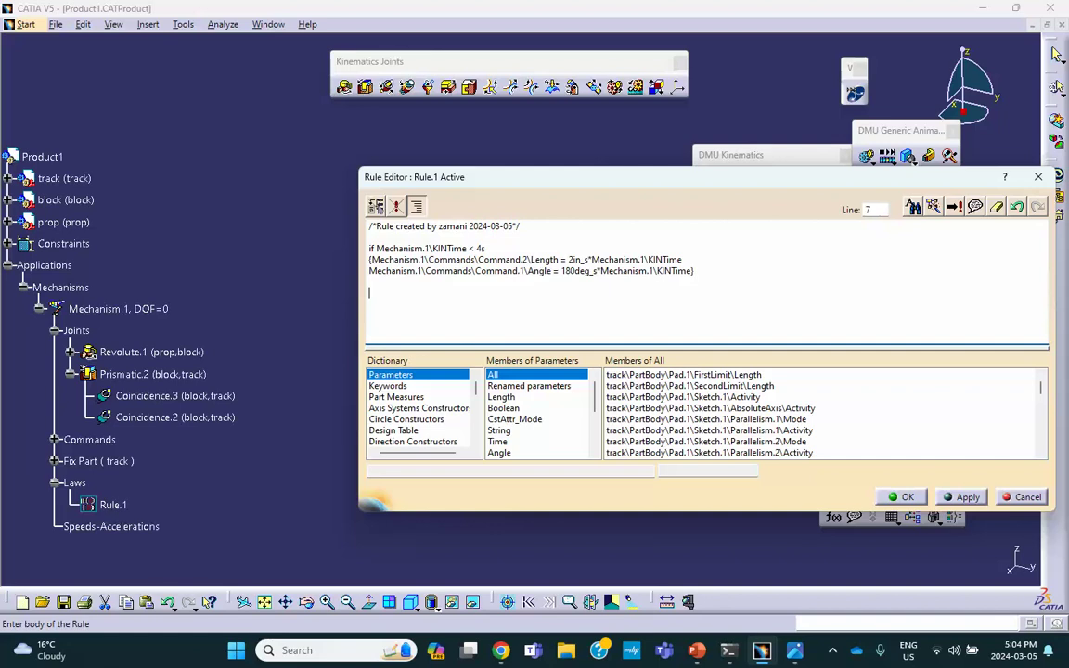
type("else if")
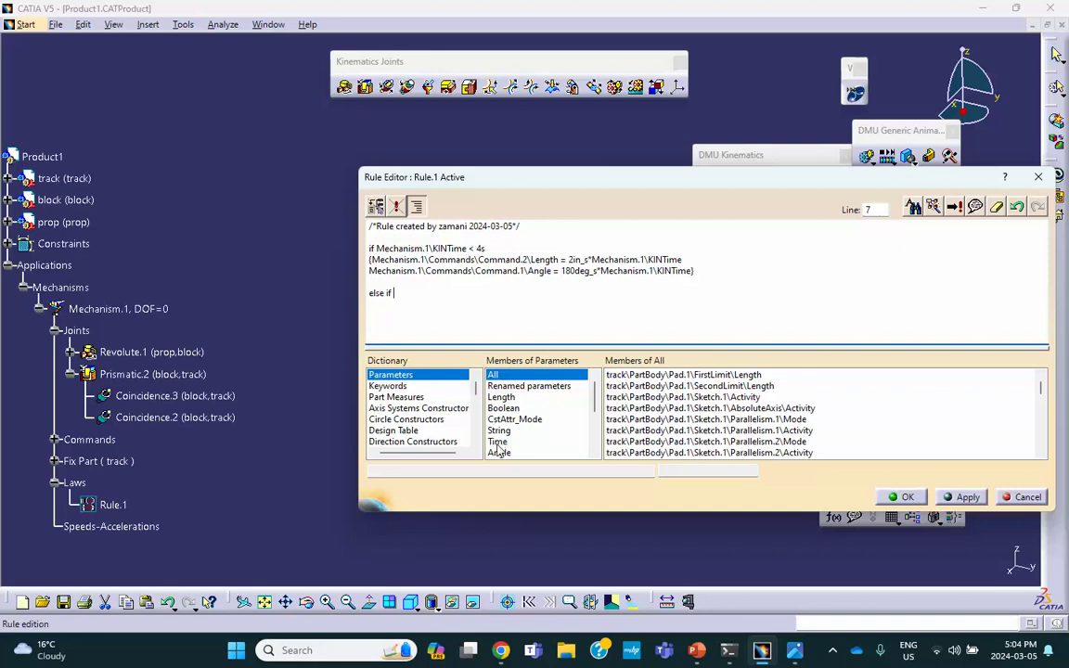
left_click(499, 442)
double_click(631, 376)
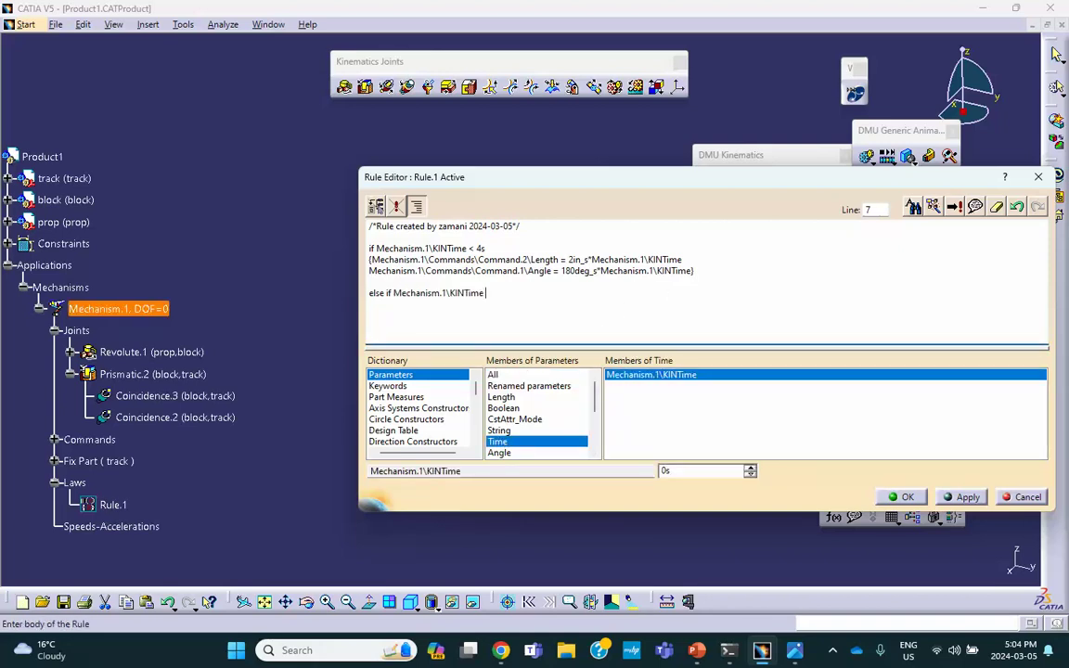
type("<6s")
key("Return")
key("Tab")
type("{")
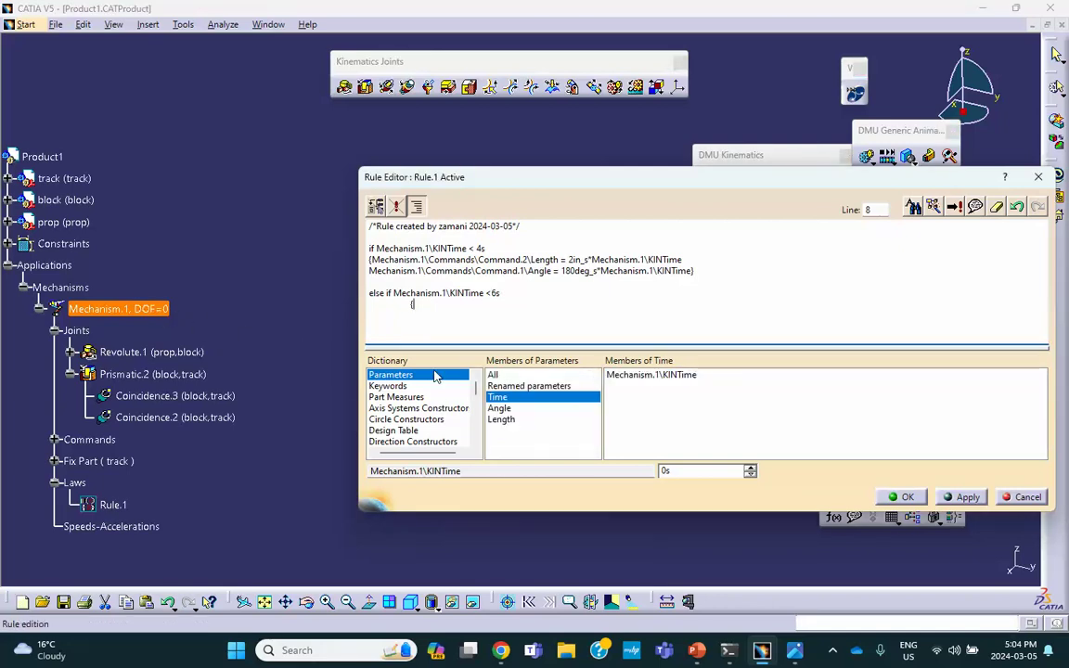
Assign Mechanism.1\Commands\Command.2\Length = 8in in the else-if block and start an indented line below it.
left_click(502, 419)
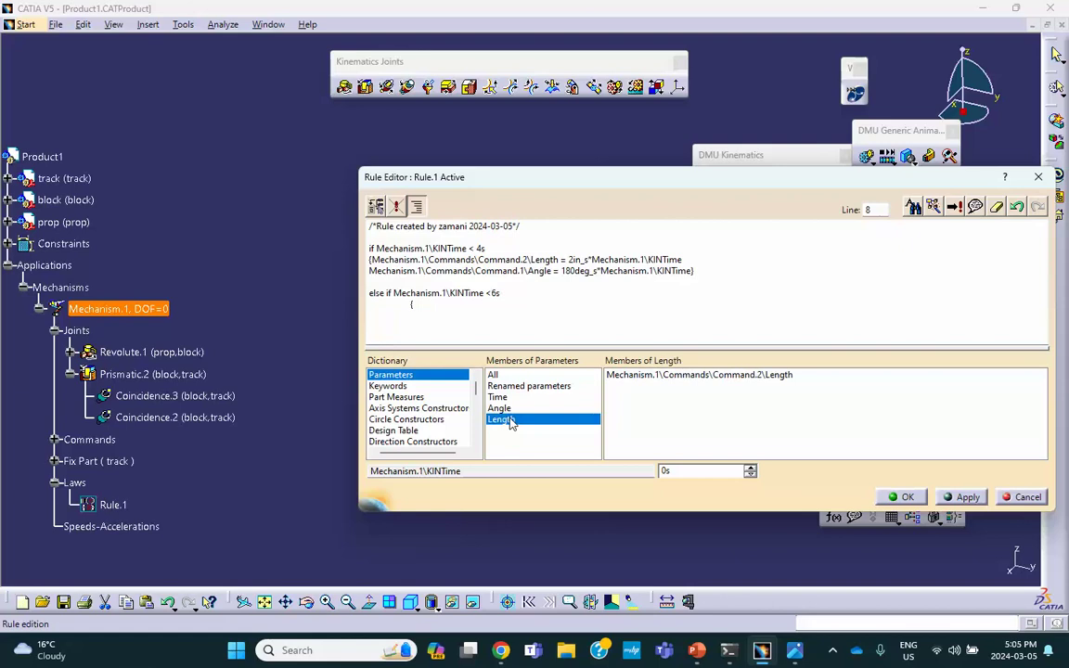
double_click(650, 375)
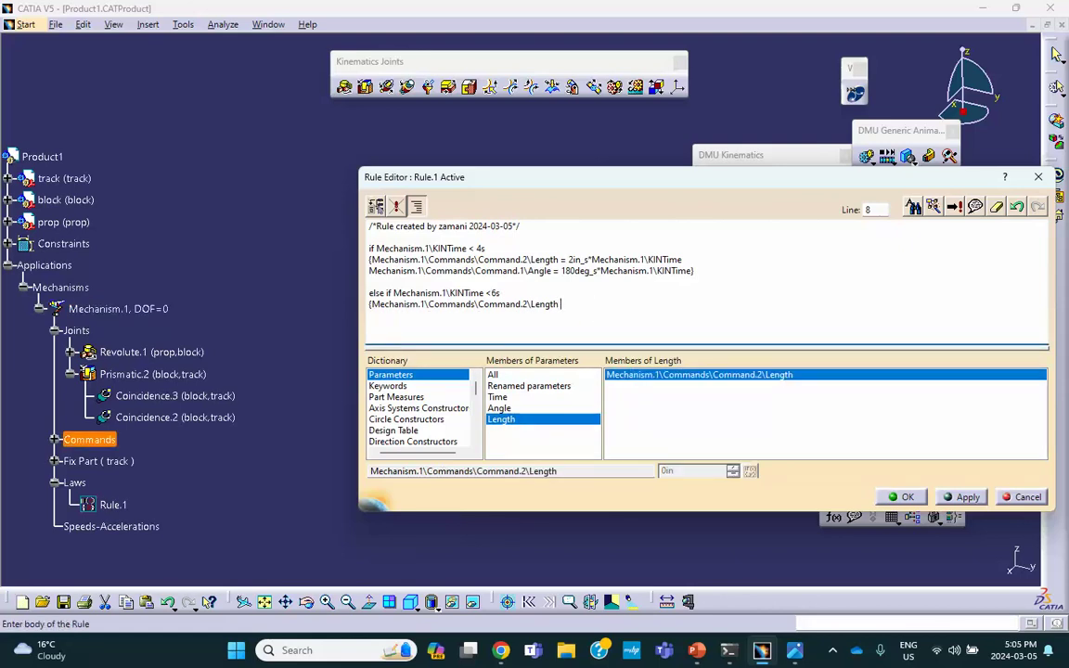
type("=")
type("8in")
key("Return")
key("Tab")
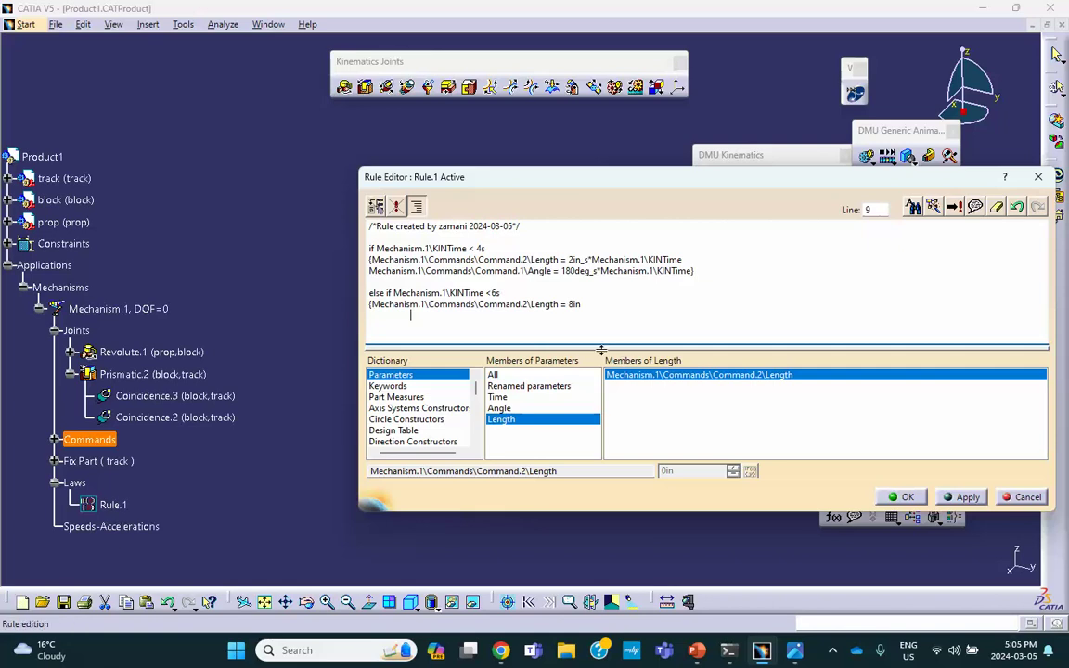
Assign Mechanism.1\Commands\Command.1\Angle = 720deg in the else-if block, close it with a brace, and confirm the rule.
left_click(562, 407)
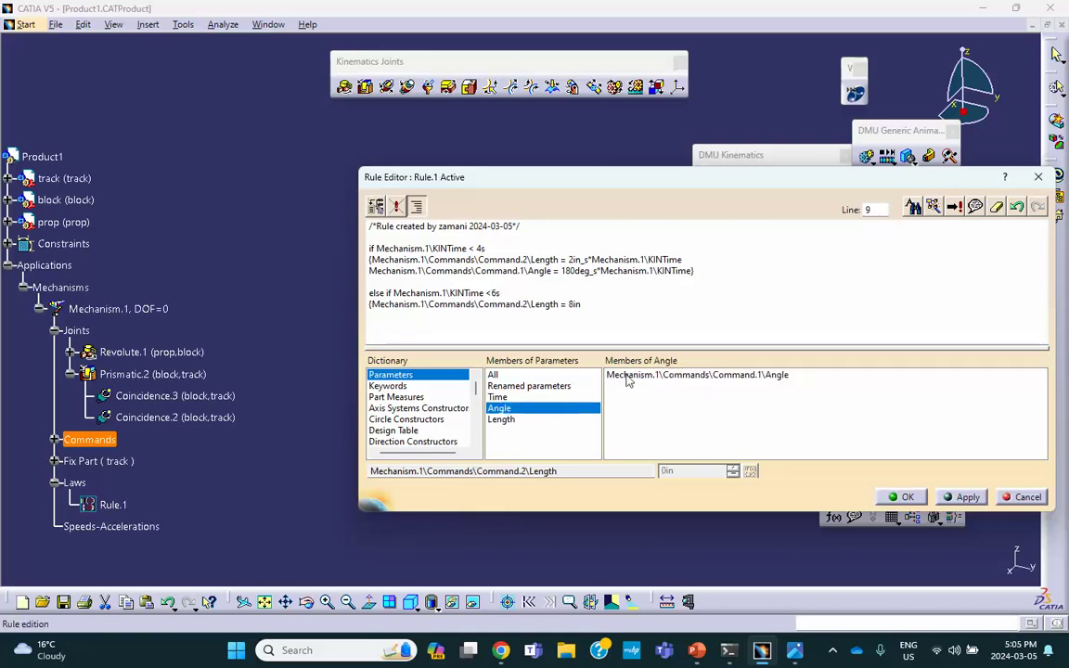
double_click(668, 375)
type("= 720deg")
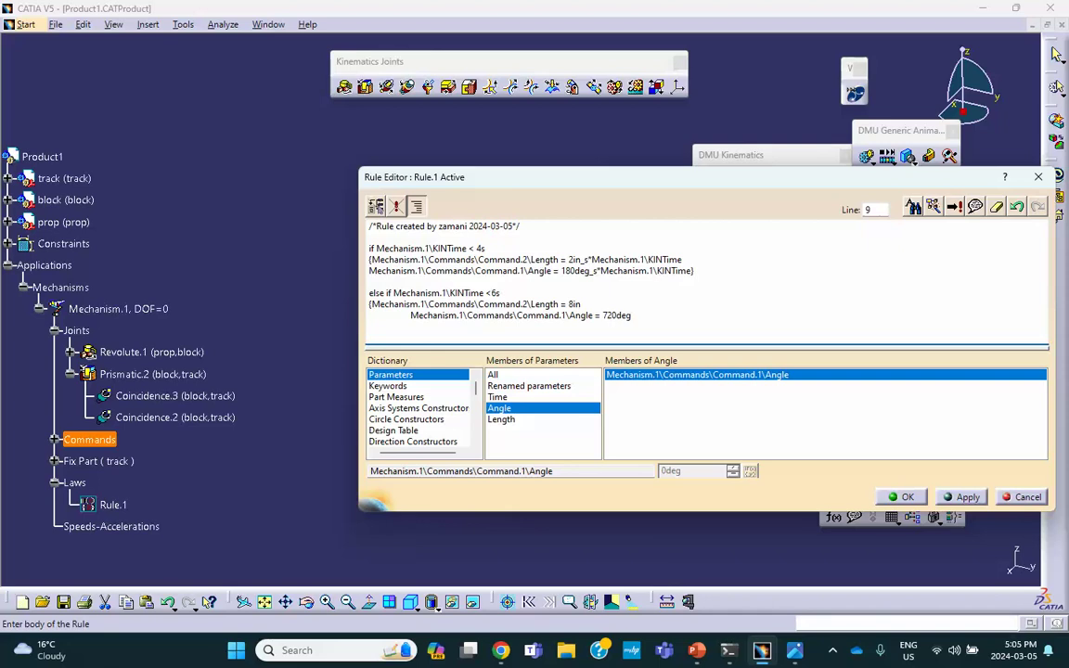
type("}")
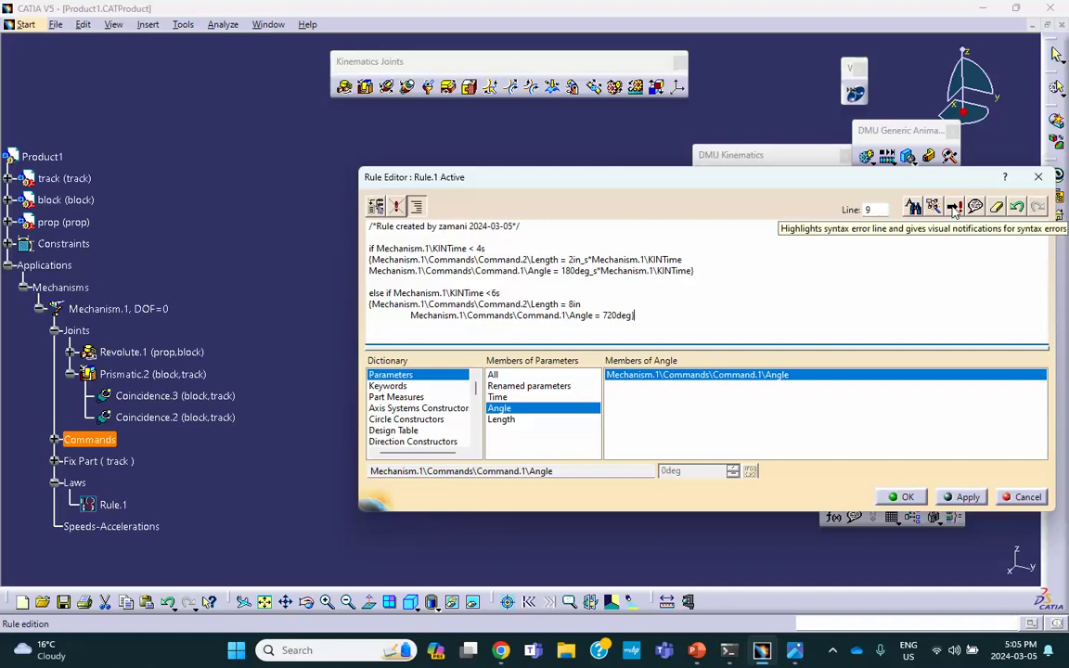
left_click(901, 496)
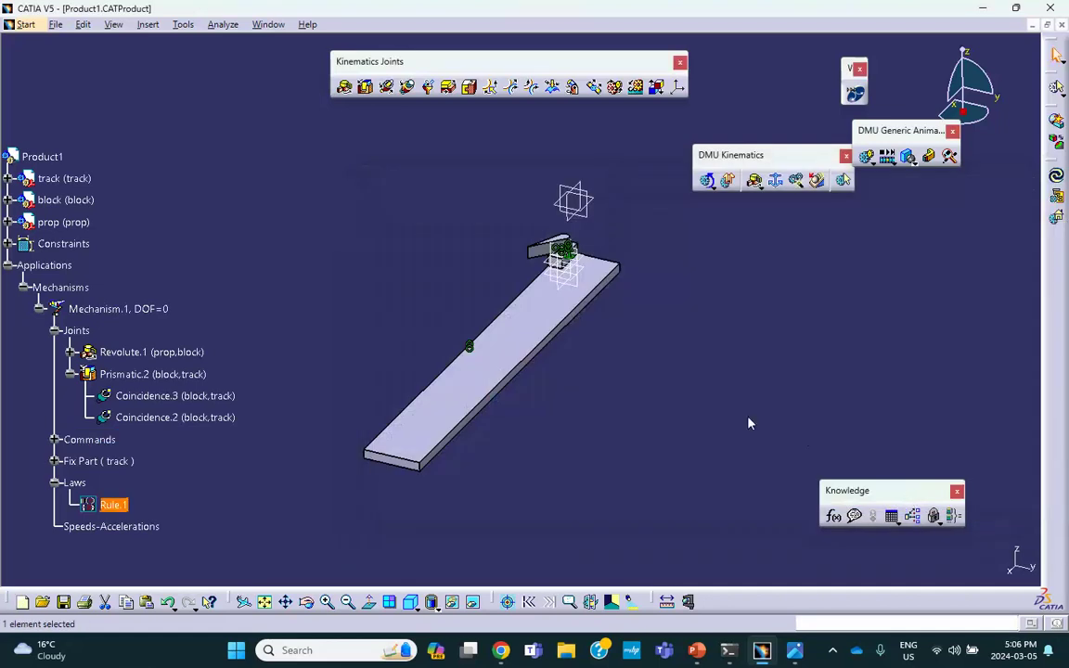
Reopen Rule.1 from Mechanism.1's laws and add an else branch with an opening brace below the else-if block.
double_click(113, 505)
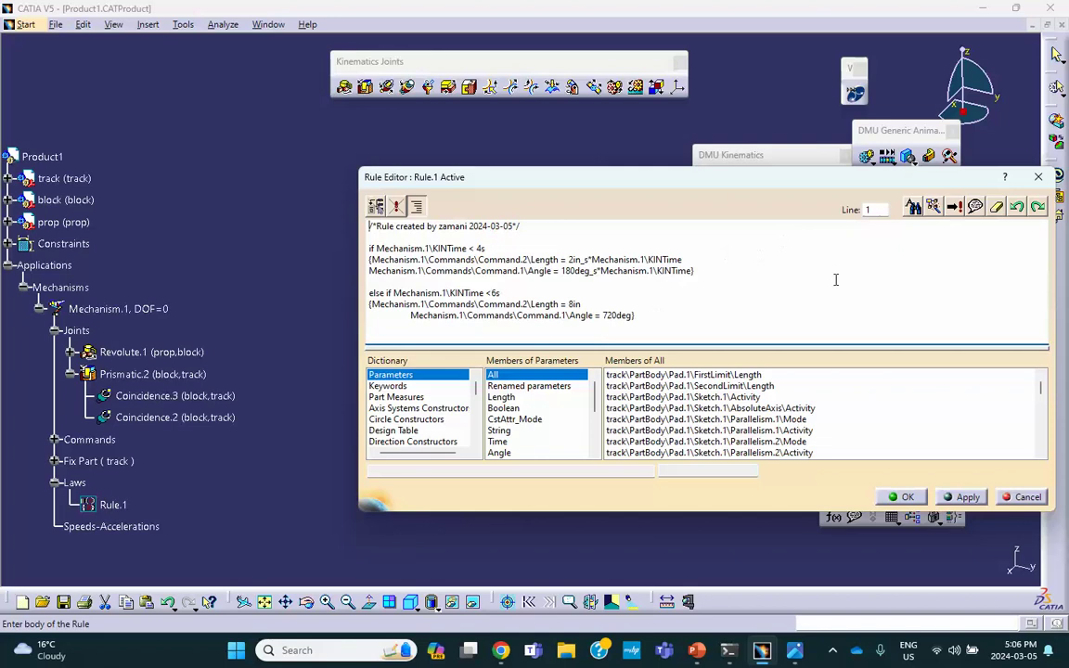
left_click(643, 313)
key("Return")
key("Return")
type("el")
type("se")
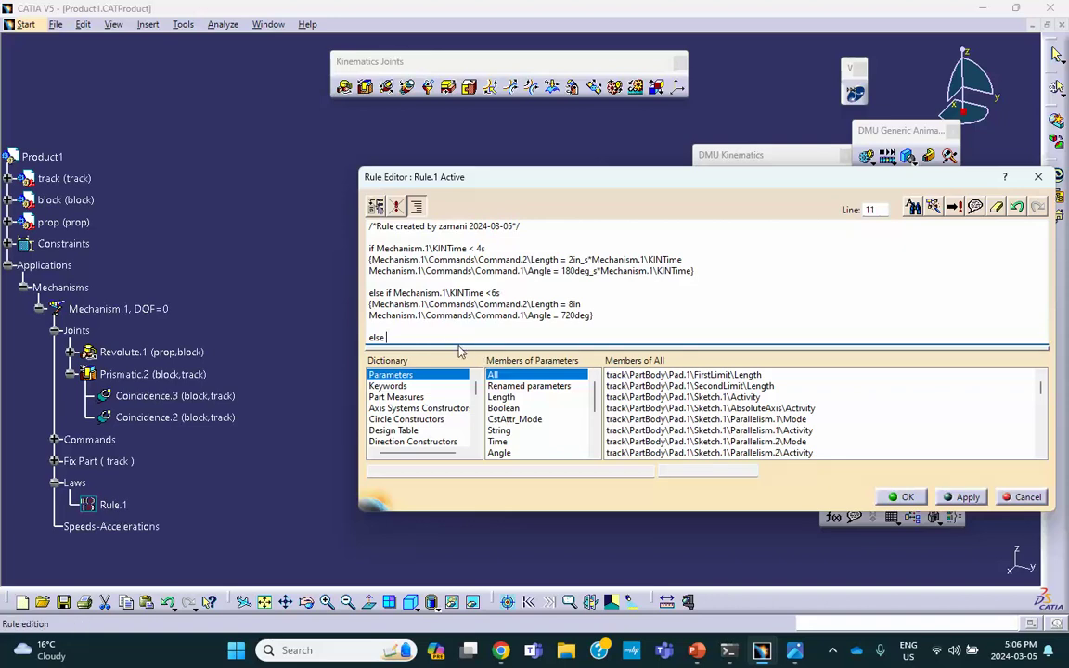
key("Return")
key("Tab")
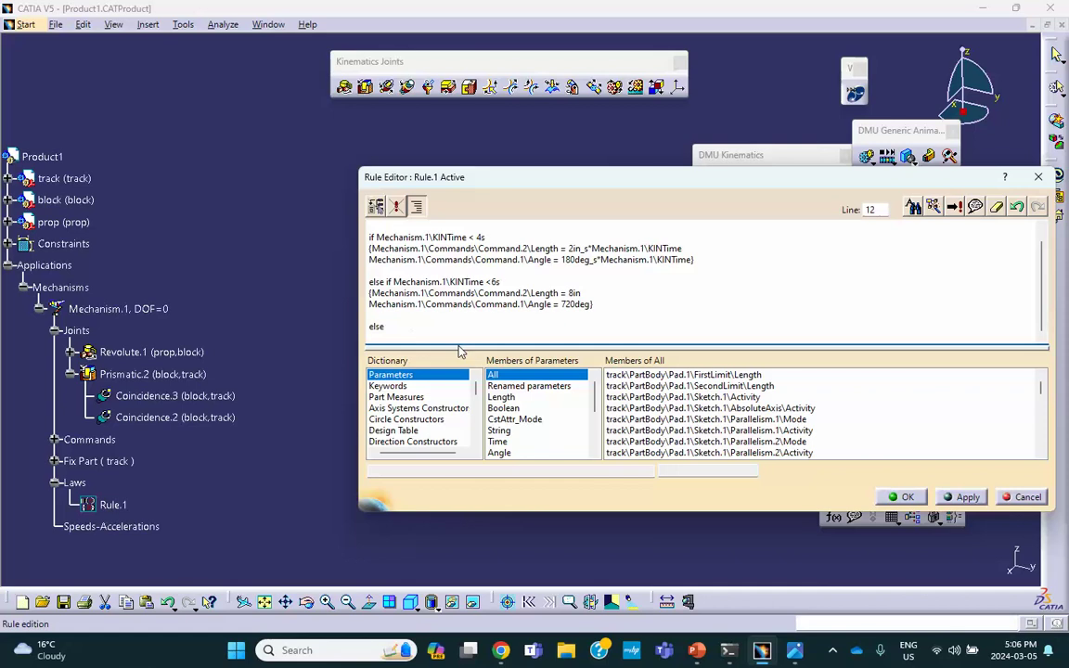
type("{")
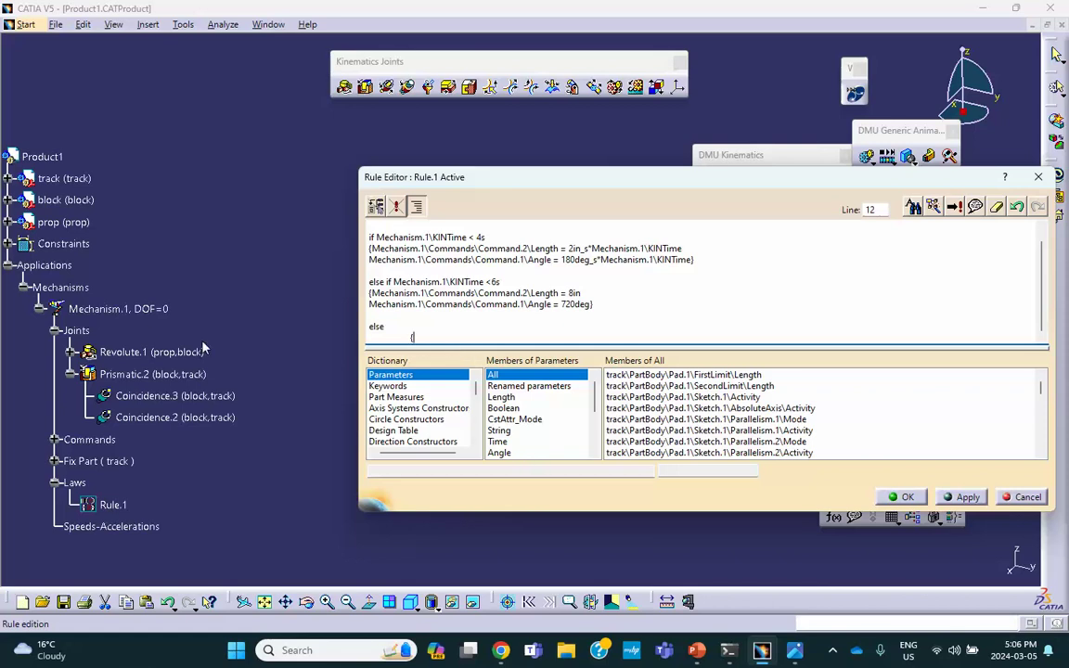
Assign Mechanism.1\Commands\Command.2\Length = 8in - 2in_s*(Mechanism.1\KINTime - 6s) in the else block and start a new line below it.
left_click(133, 312)
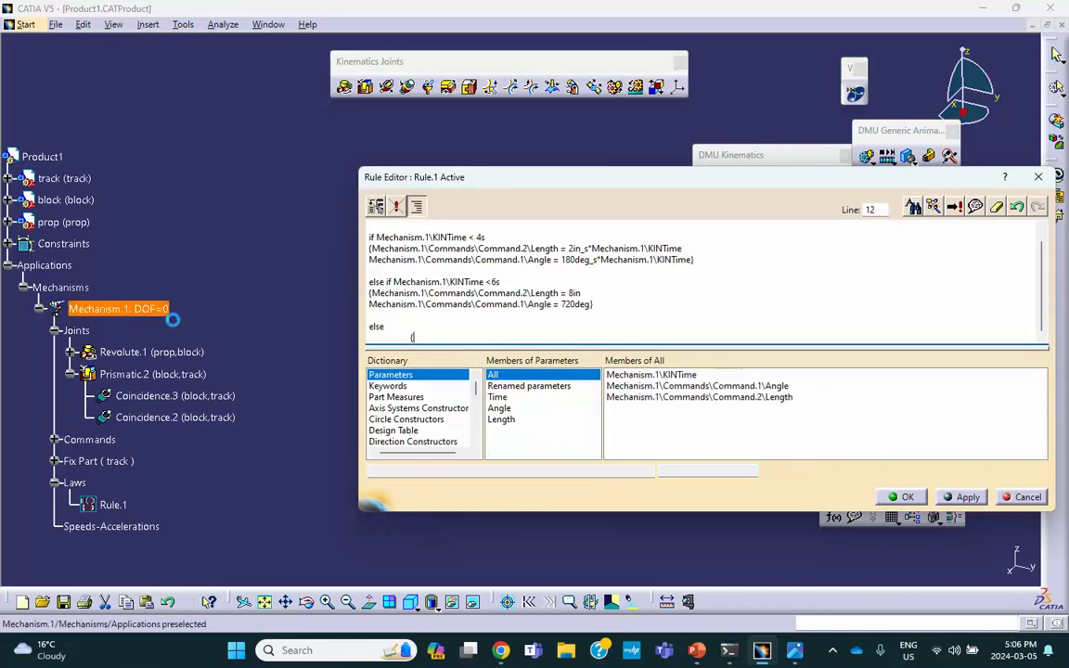
left_click(502, 419)
double_click(641, 375)
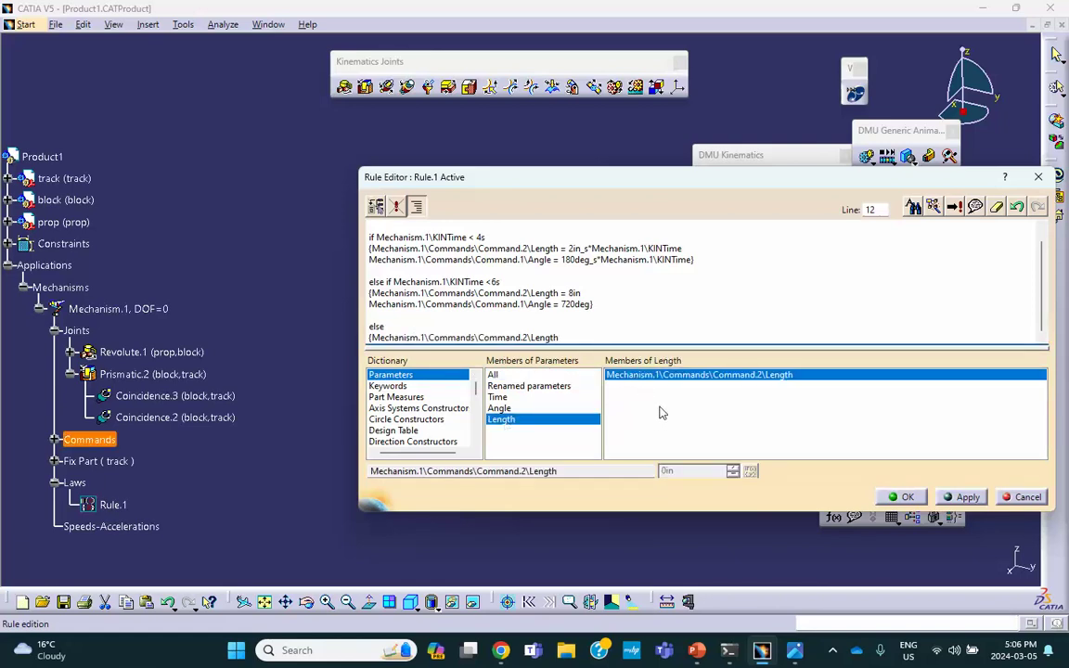
type("=")
type("8in")
type("- 2in_s*")
type("(")
left_click(499, 396)
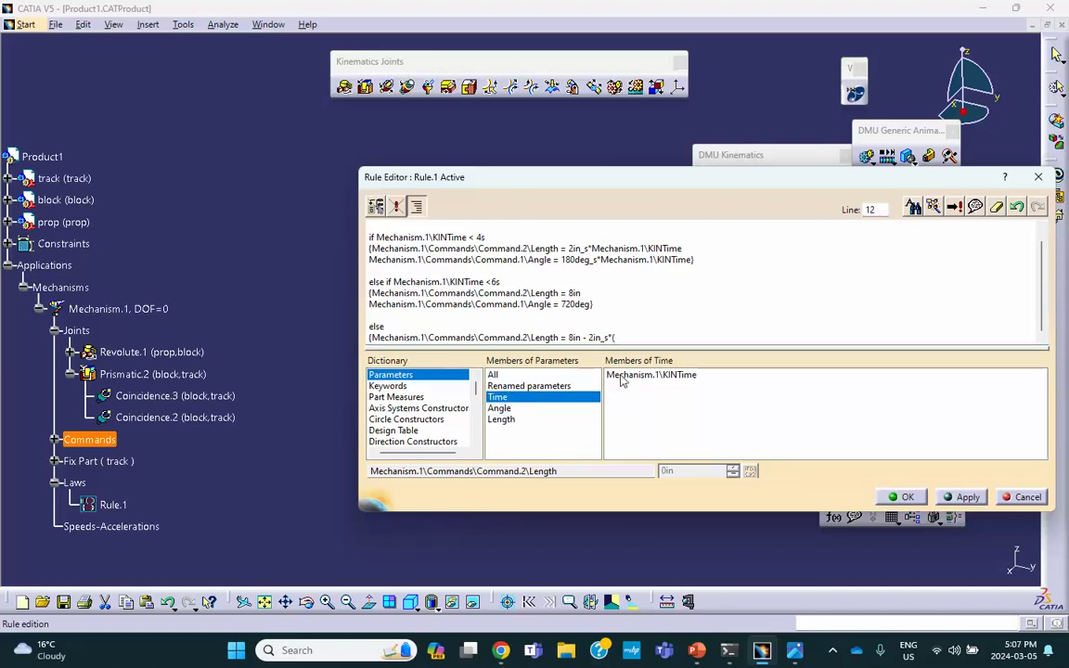
double_click(620, 375)
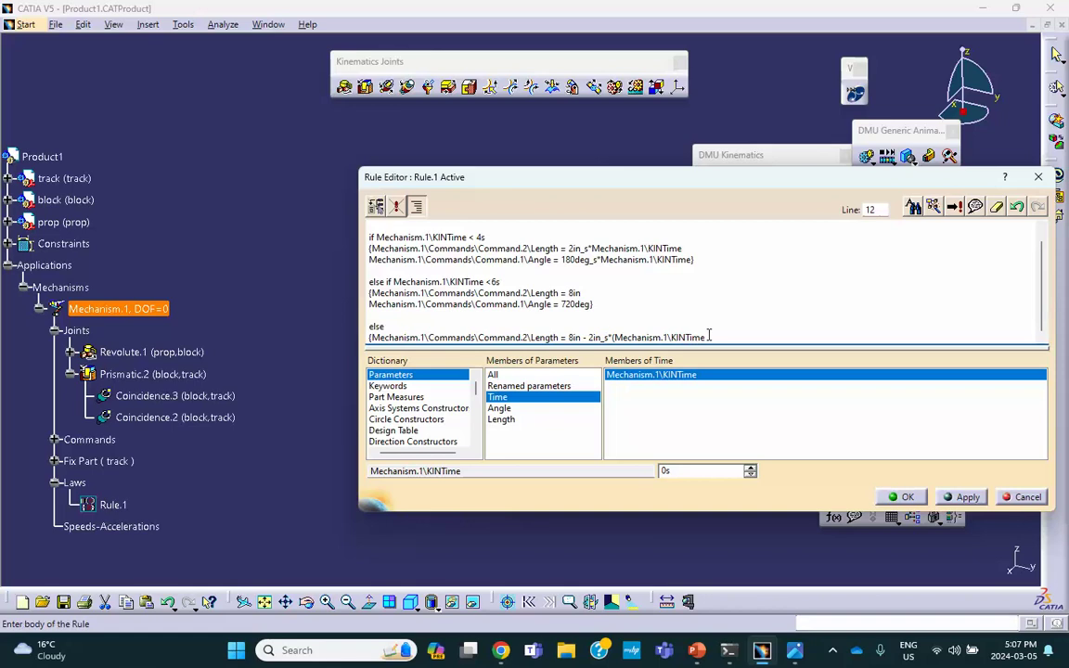
type("-")
type(" - 6s")
key("Return")
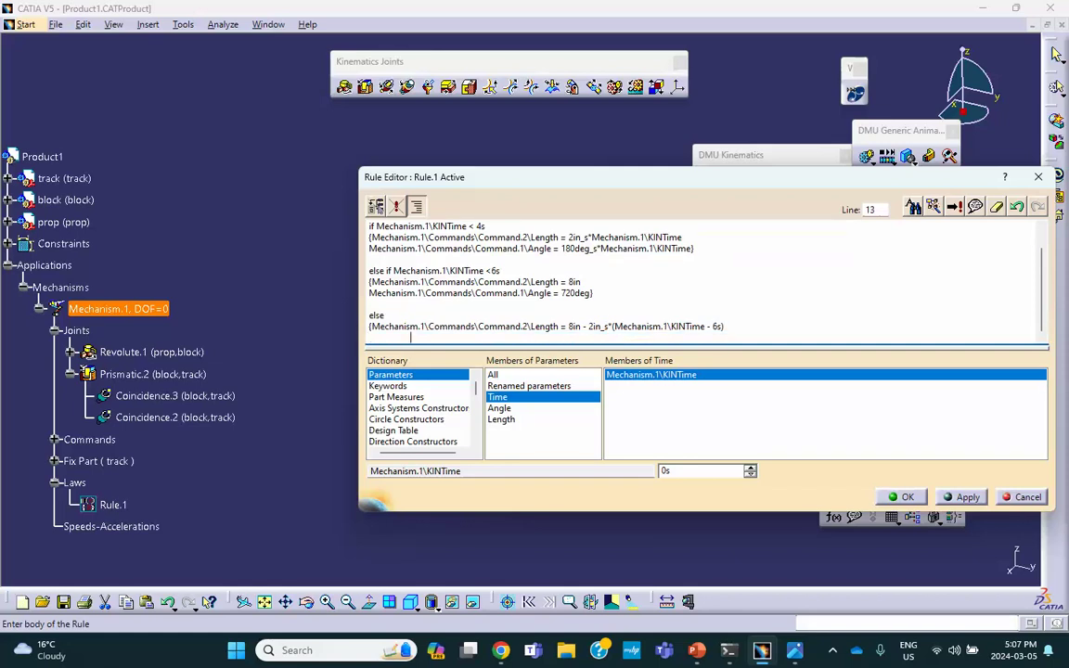
Assign Mechanism.1\Commands\Command.1\Angle = 720 - 90deg_s*(Mechanism.1\KINTime - 6s) in the else block and close it with a brace.
left_click(499, 409)
double_click(629, 379)
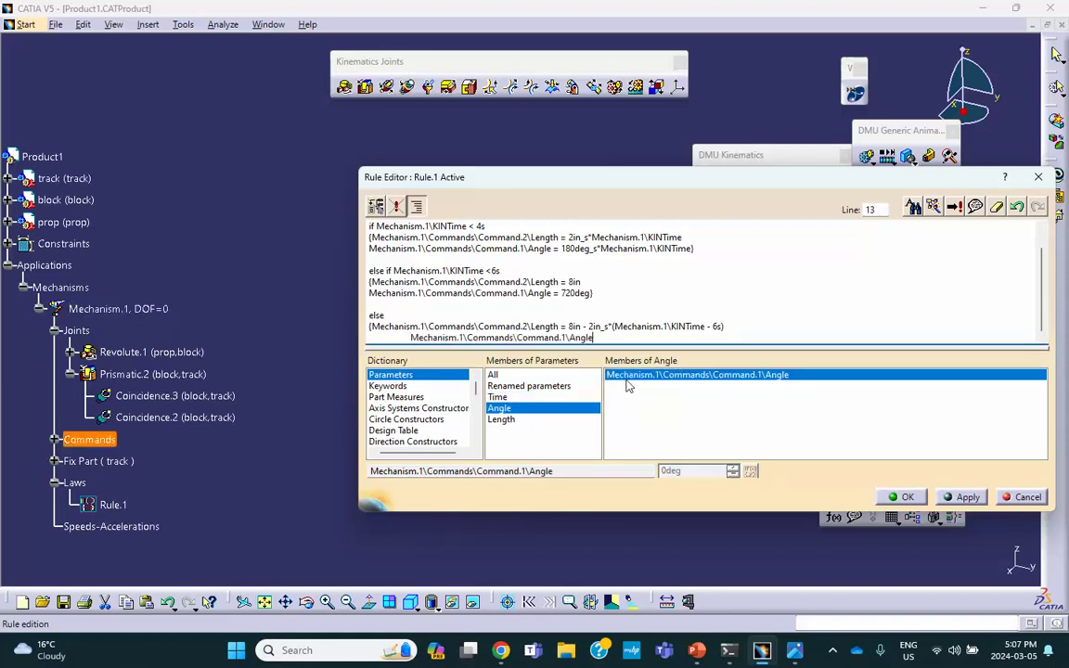
type("= 720 - 90deg_s*(")
left_click(501, 397)
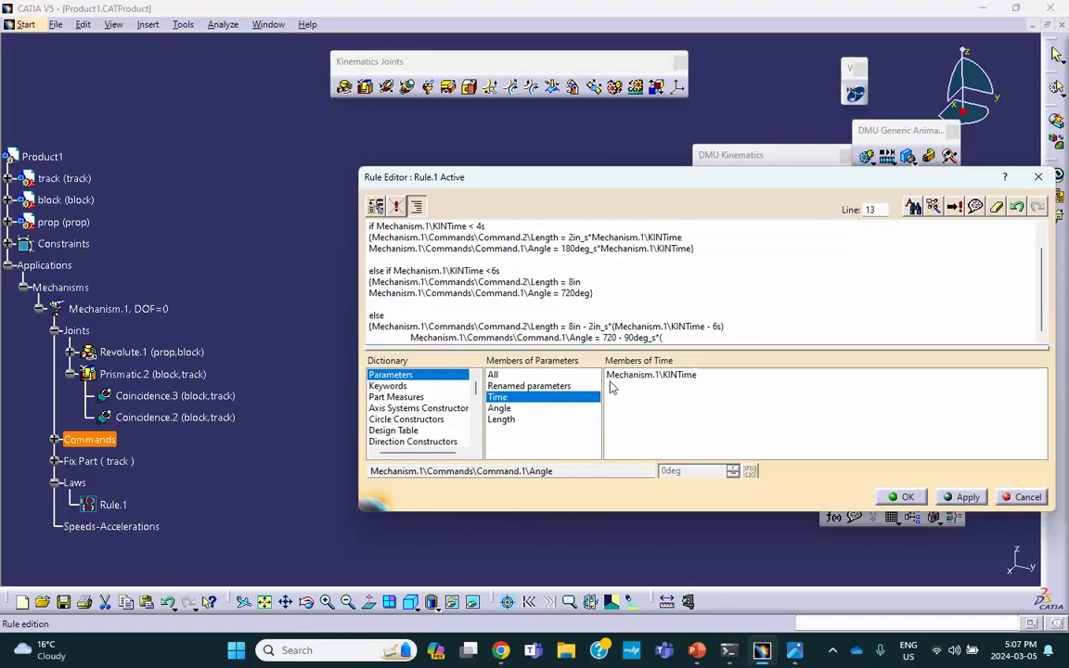
double_click(640, 376)
type("-")
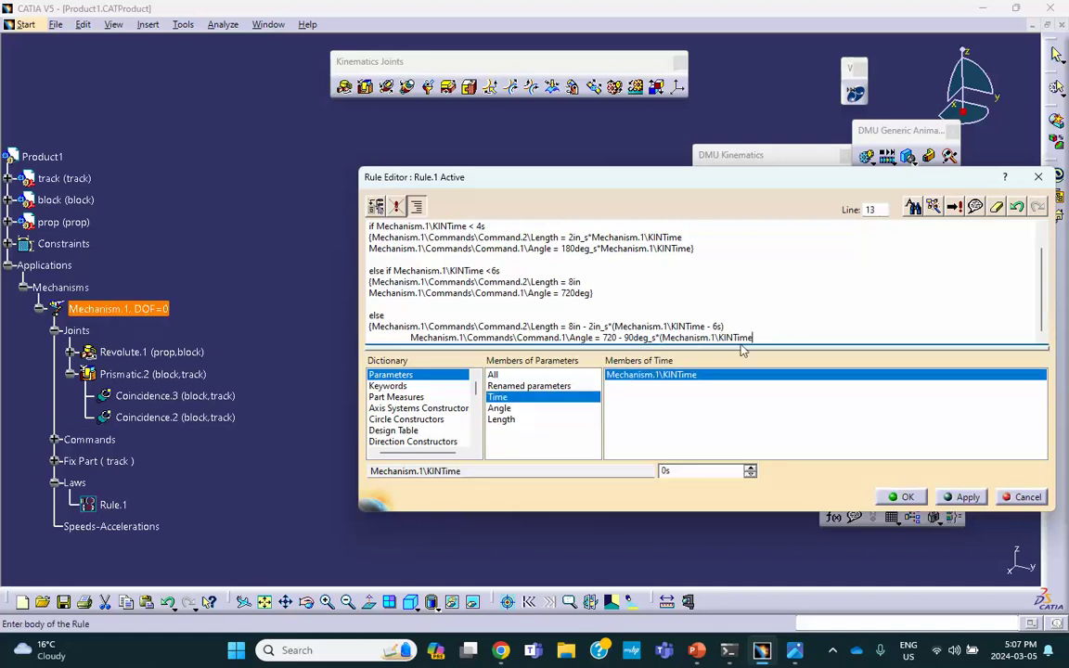
type(" 6s")
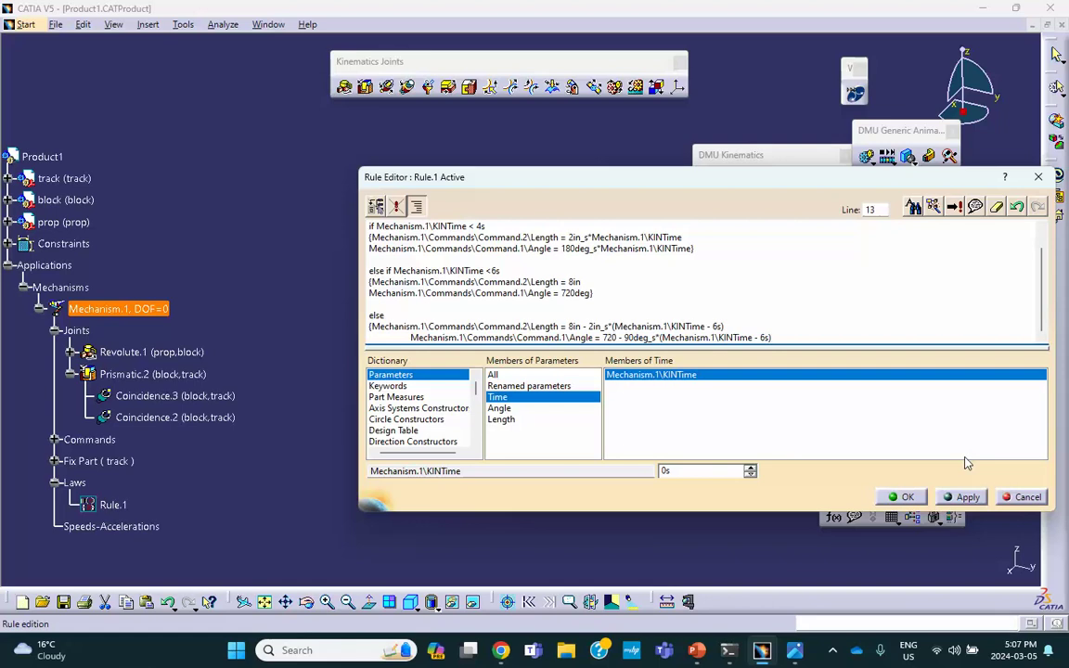
type(");")
Check the syntax of Rule.1, confirm the rule and dismiss the message about units.
left_click(953, 206)
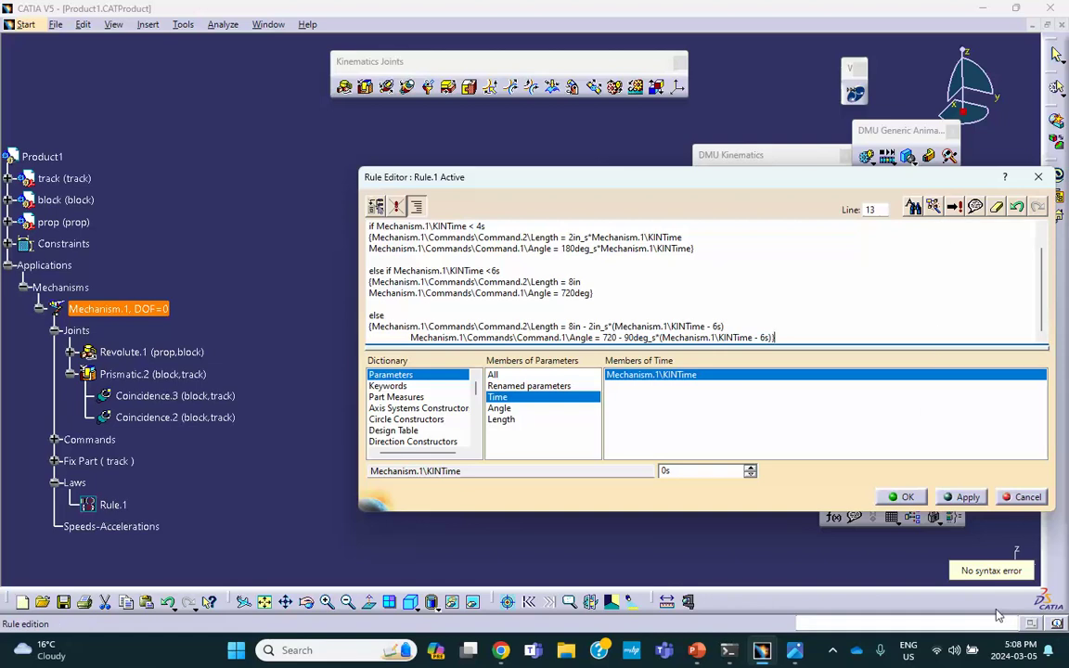
left_click(900, 496)
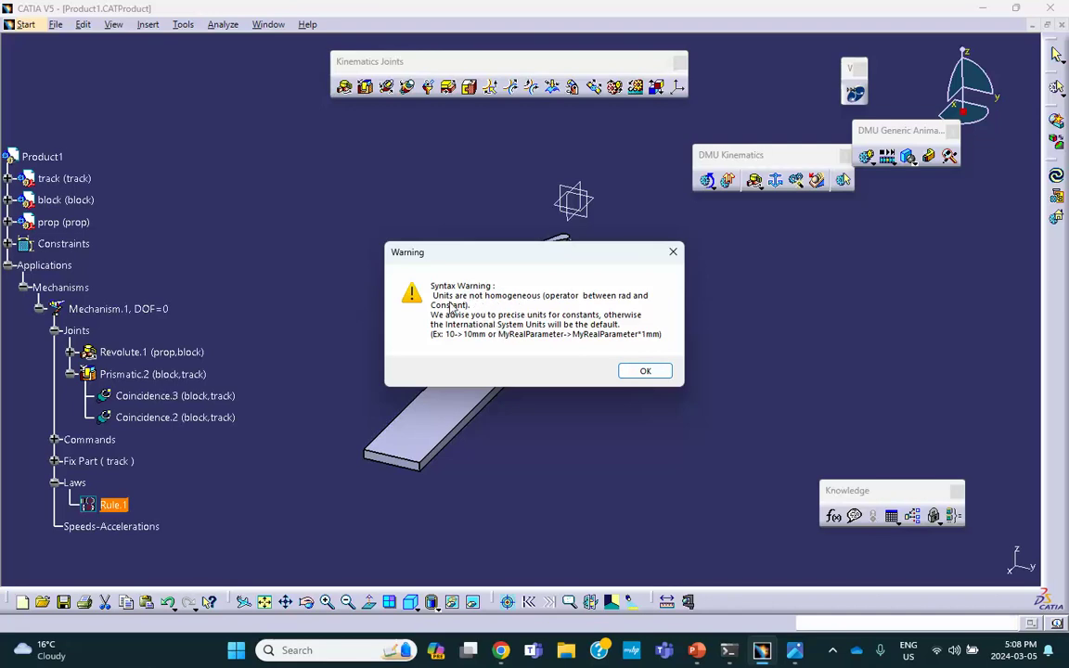
left_click(640, 373)
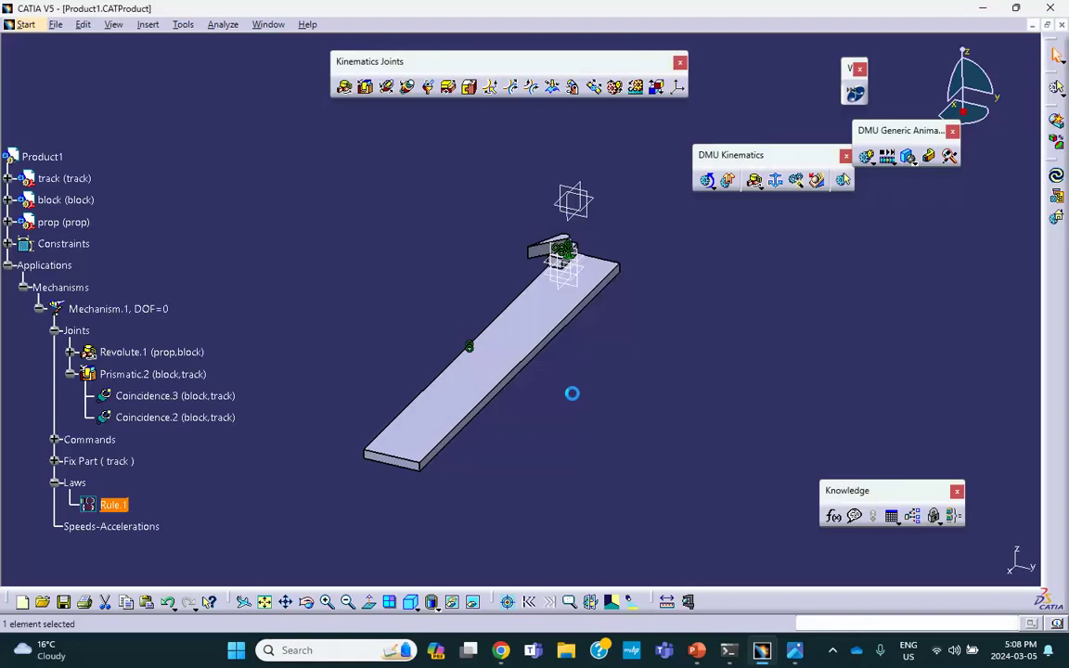
Reopen Rule.1, enlarge its text area, add the deg unit to the constant 720 in the else block's angle assignment, and confirm the rule.
double_click(113, 504)
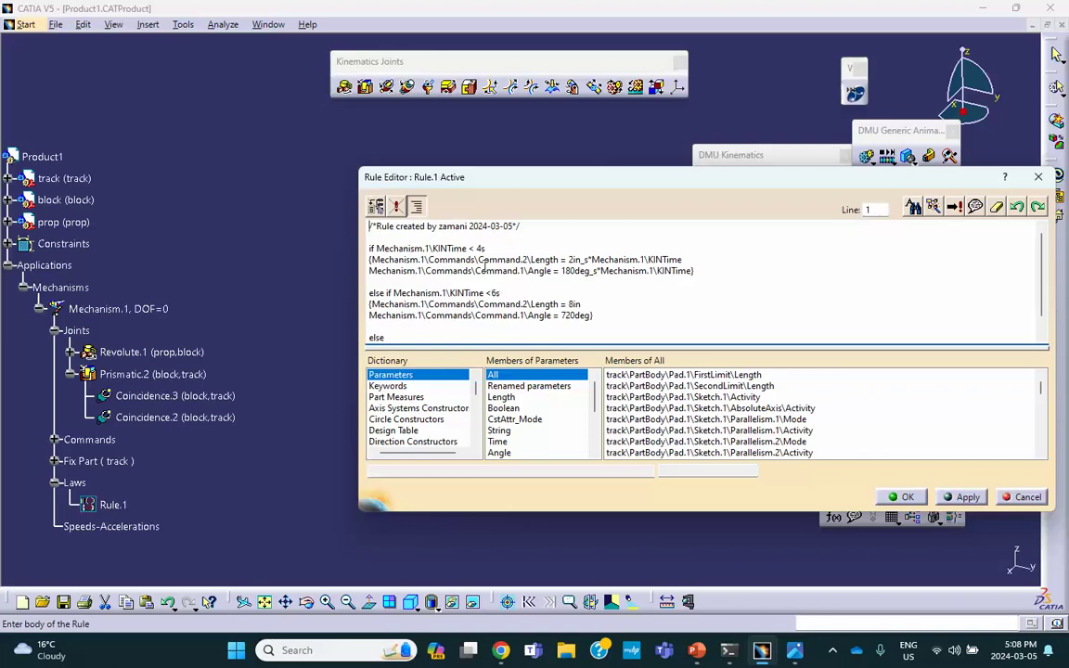
left_click_drag(533, 169, 524, 143)
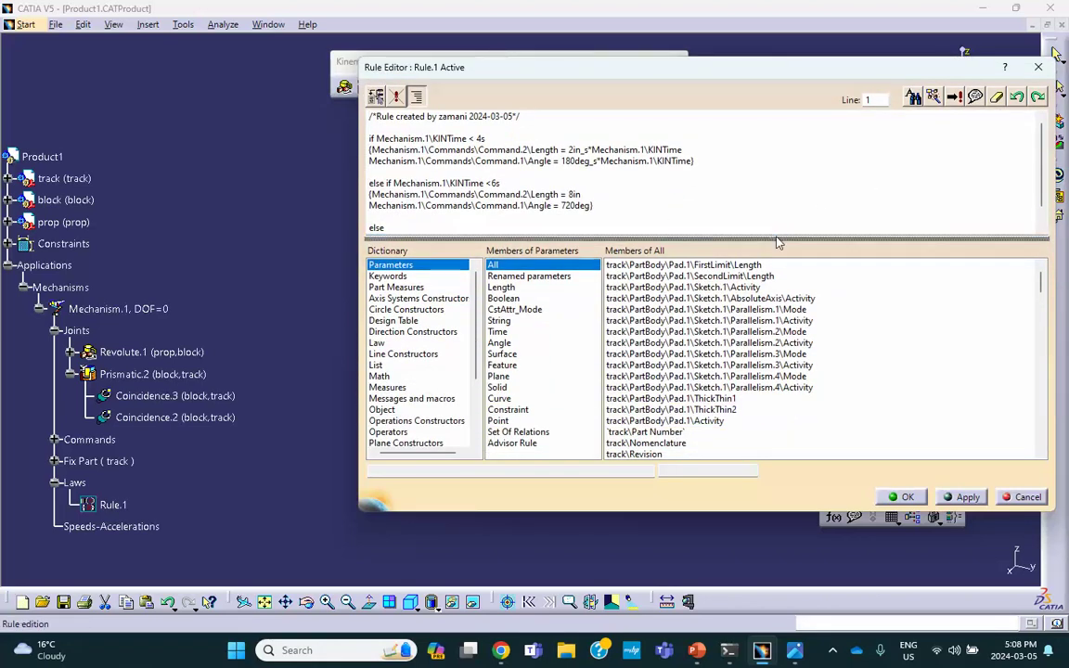
left_click_drag(776, 236, 770, 295)
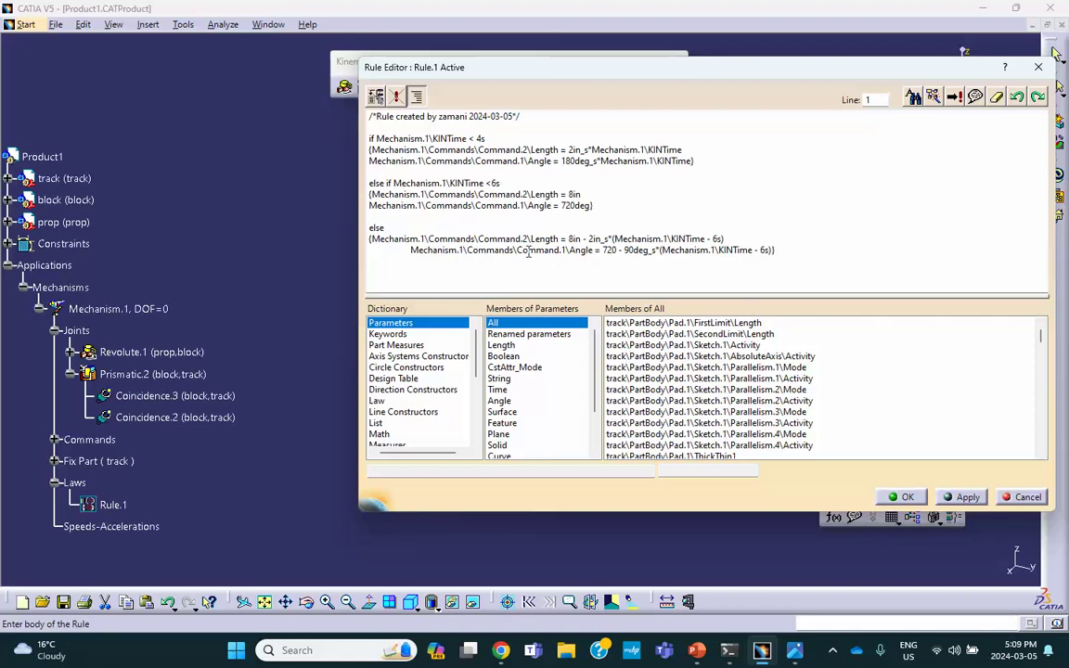
left_click(617, 250)
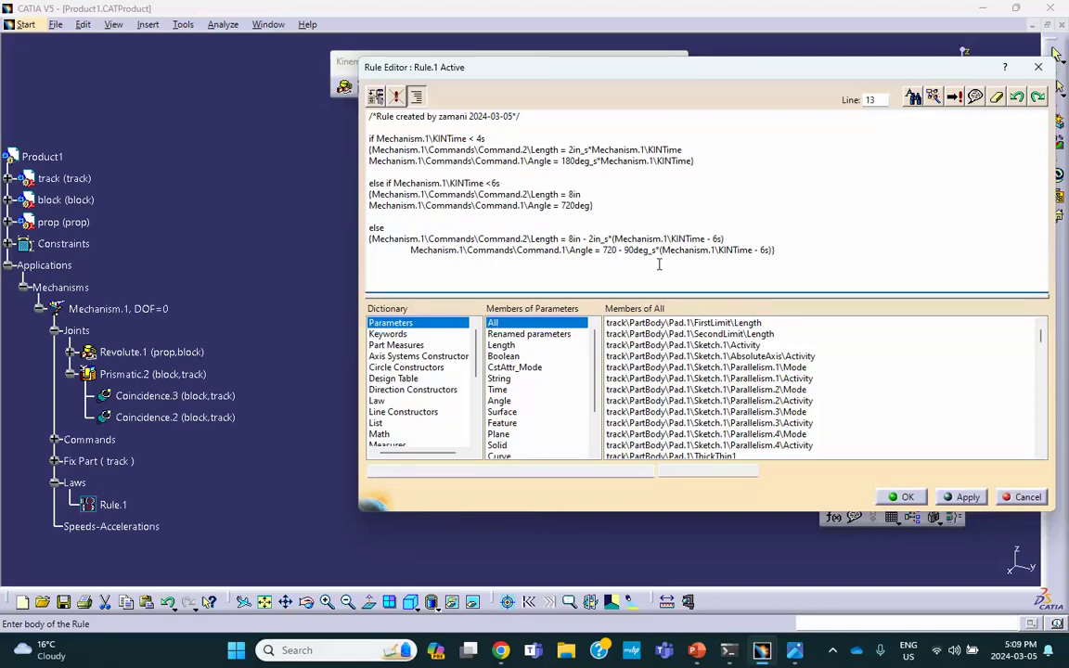
type("de")
type("g")
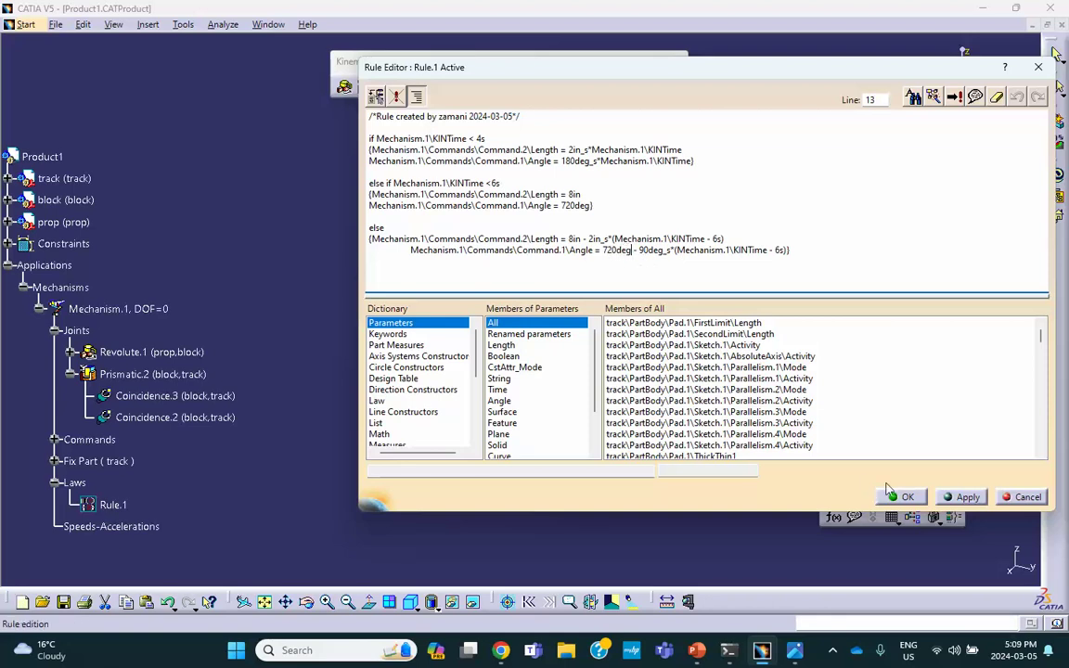
left_click(900, 497)
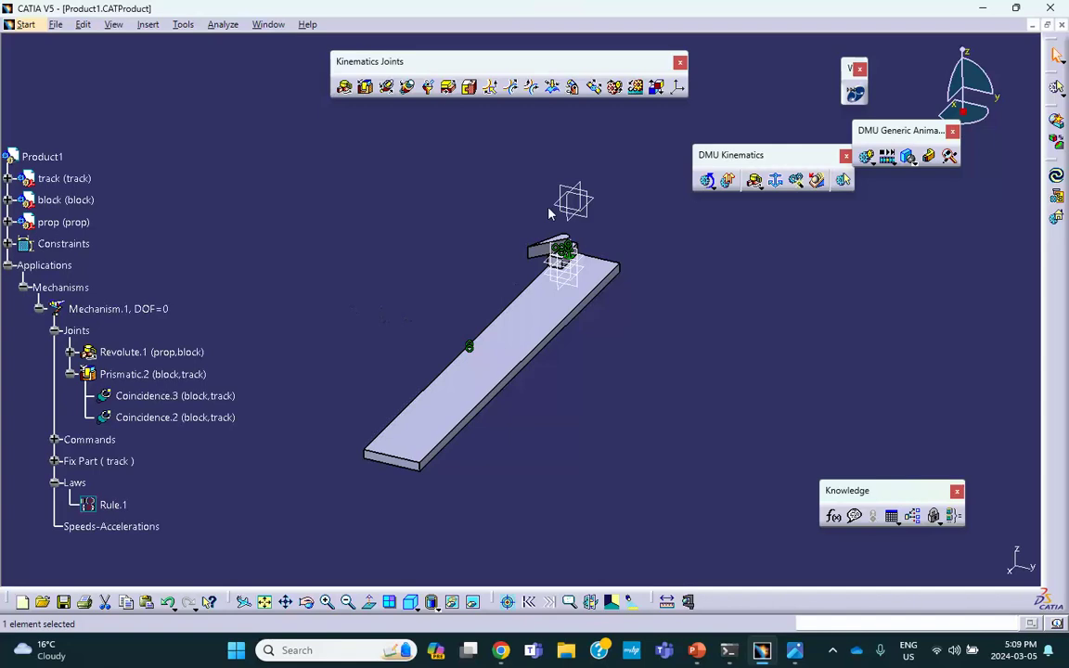
Start a time-based kinematics simulation of Mechanism.1 with sensors activated, observing the Revolute.1 angle and Prismatic.2 length.
left_click(707, 180)
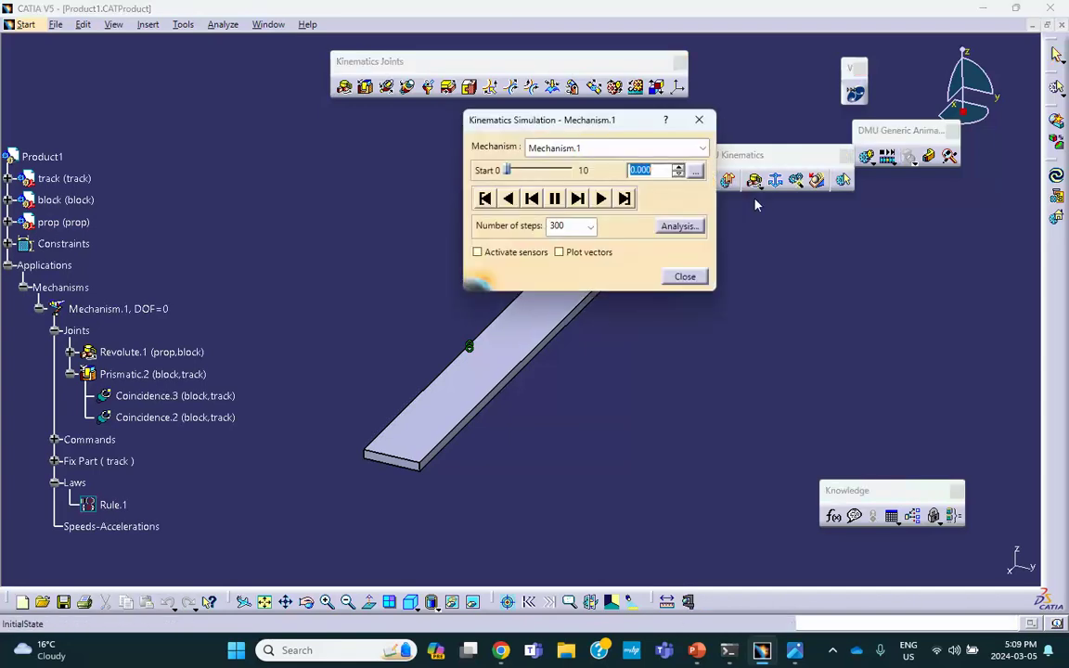
left_click(477, 253)
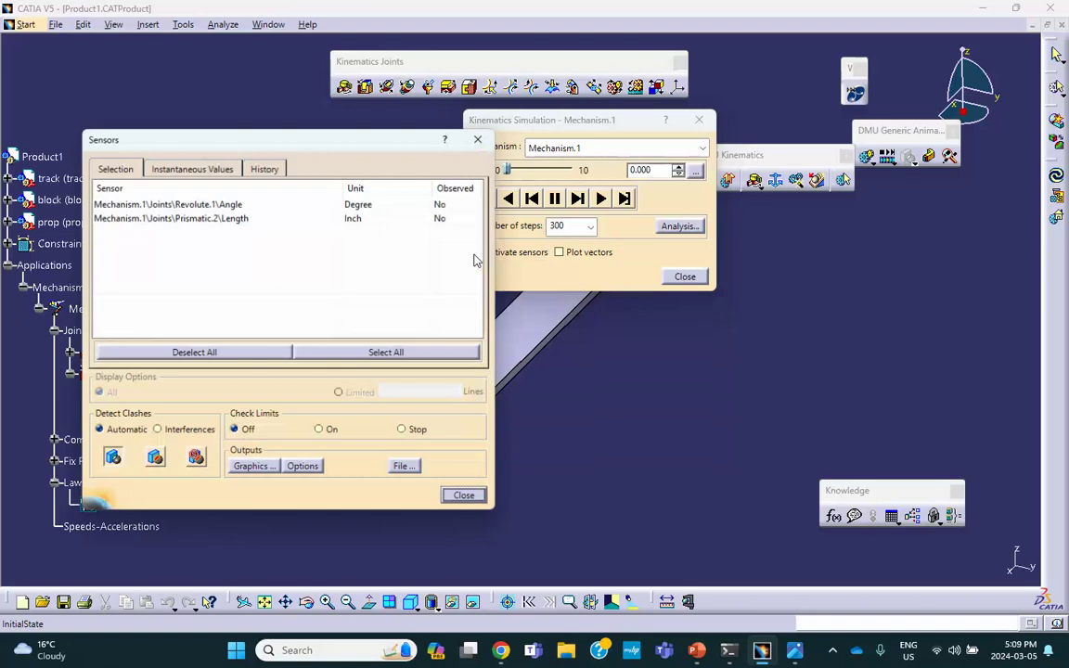
left_click(355, 204)
left_click(353, 216)
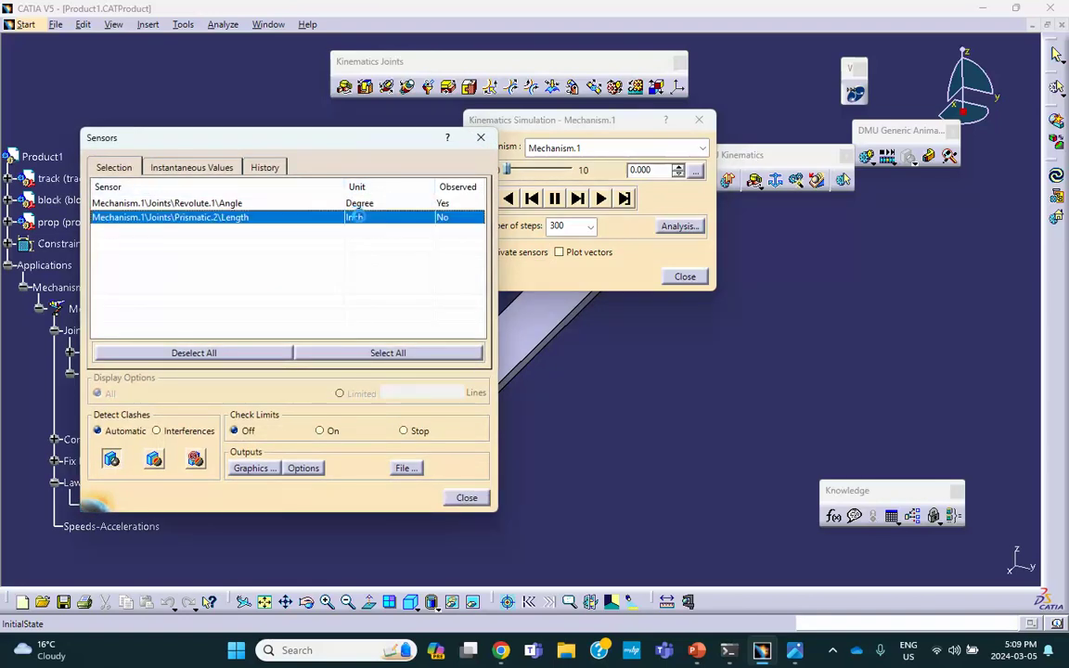
Arrange the simulation and sensor windows clear of the model and play the Mechanism.1 simulation from 0 to 10 s.
left_click_drag(357, 153, 311, 197)
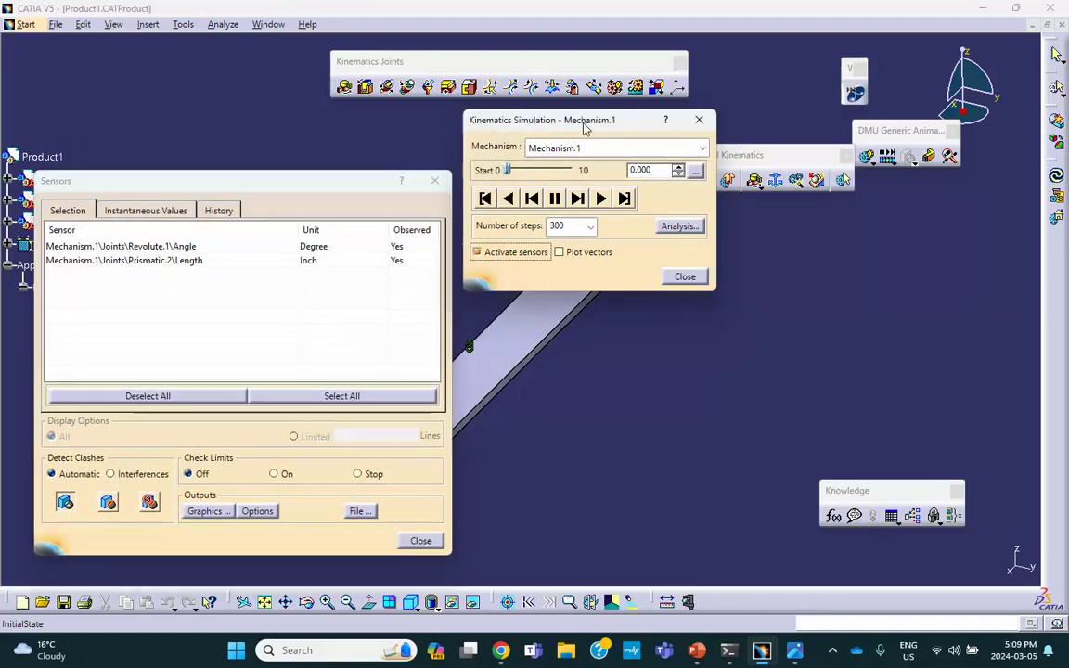
left_click_drag(520, 119, 562, 123)
left_click_drag(369, 194, 409, 452)
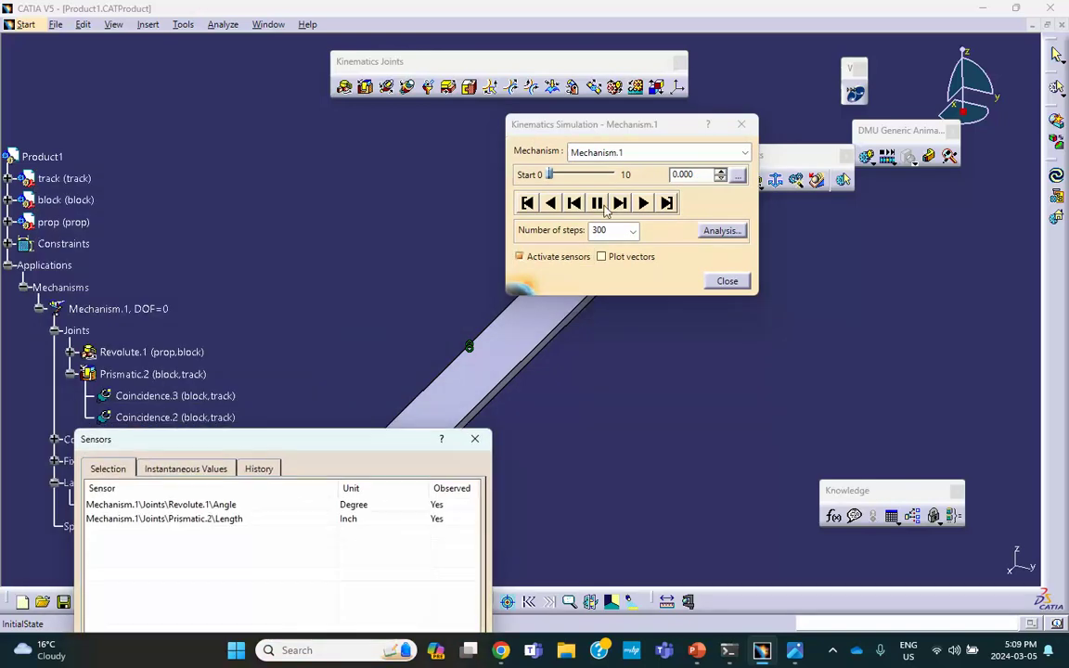
left_click_drag(636, 140, 810, 239)
middle_click_drag(568, 318, 509, 193)
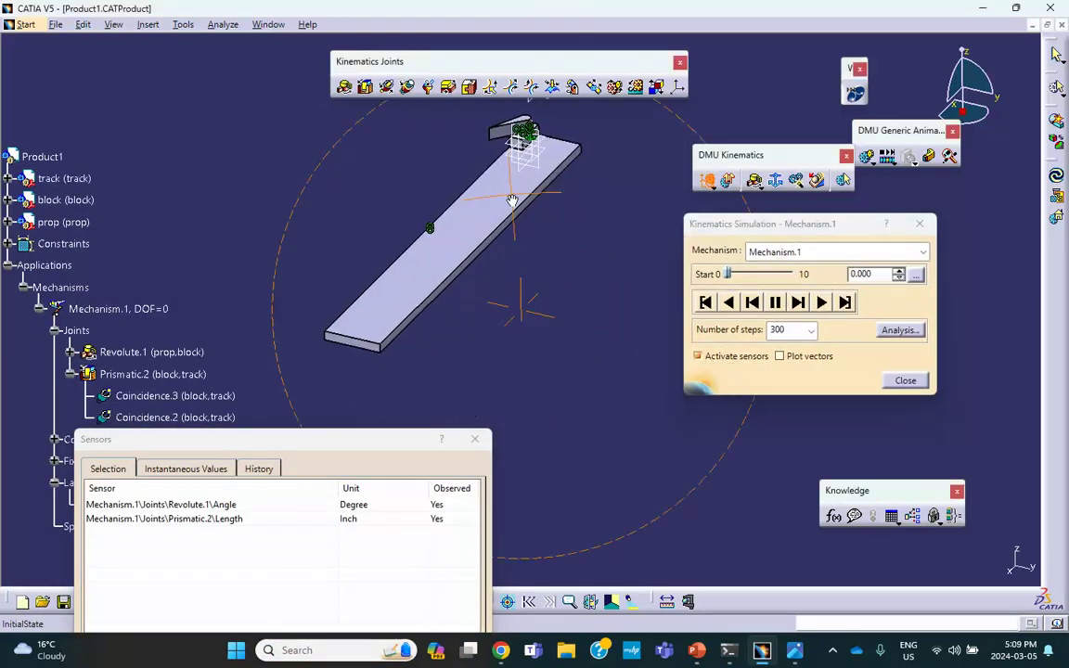
left_click_drag(337, 439, 342, 406)
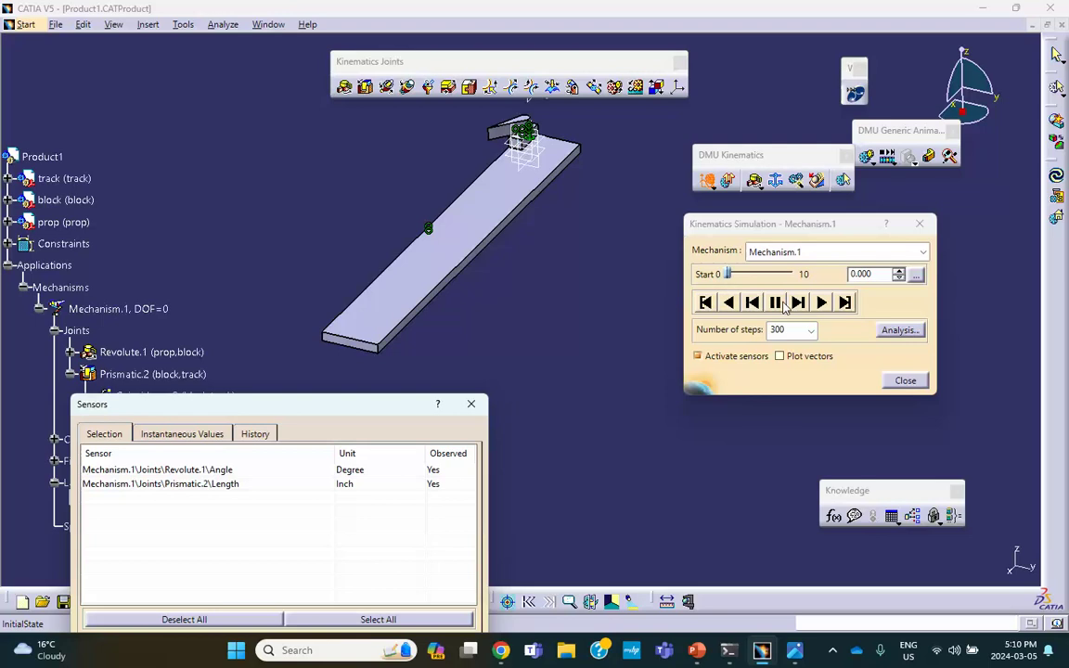
middle_click_drag(572, 253, 616, 333)
scroll(616, 333, "up", 1)
left_click(821, 302)
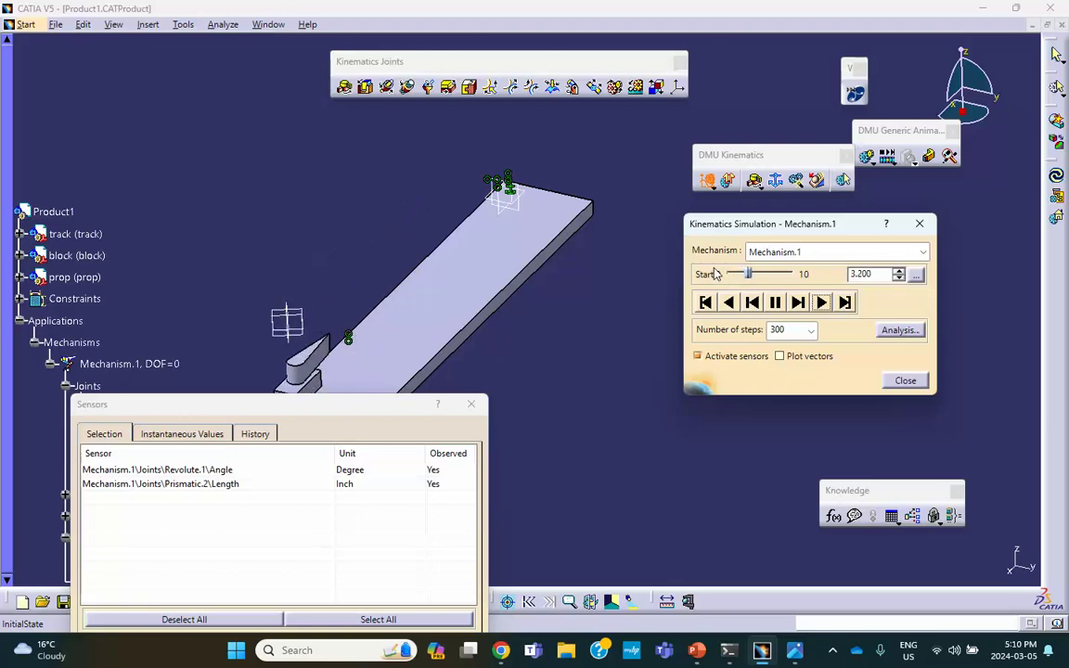
left_click_drag(343, 405, 414, 516)
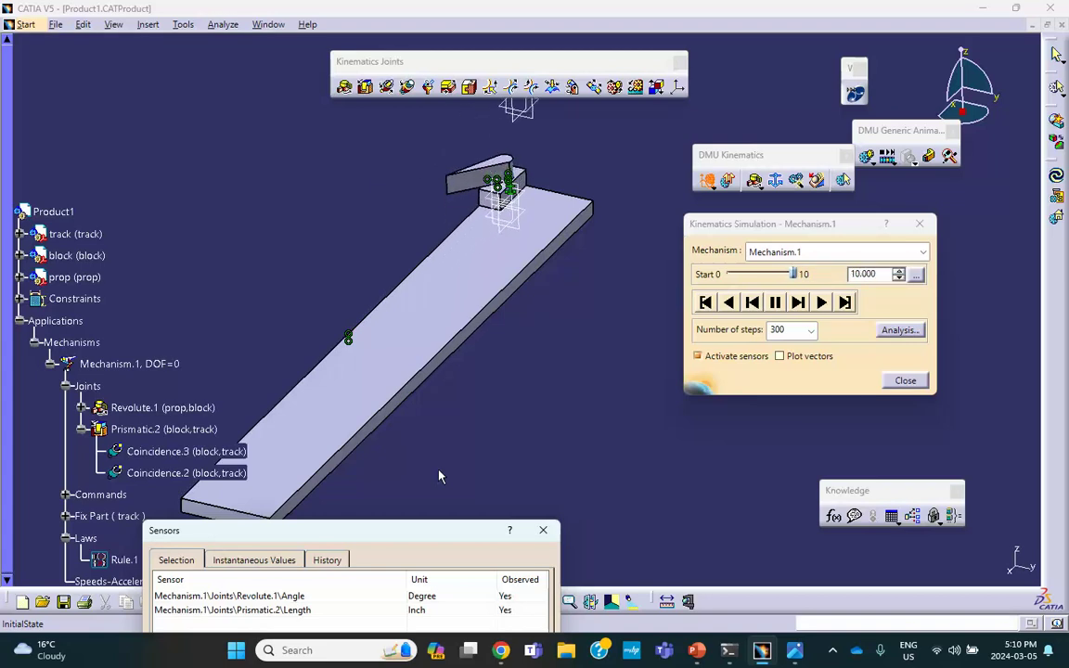
Plot the observed Prismatic.2 length and Revolute.1 angle over time and compare the curves with the graphs in JH19.png.
left_click_drag(400, 530, 359, 139)
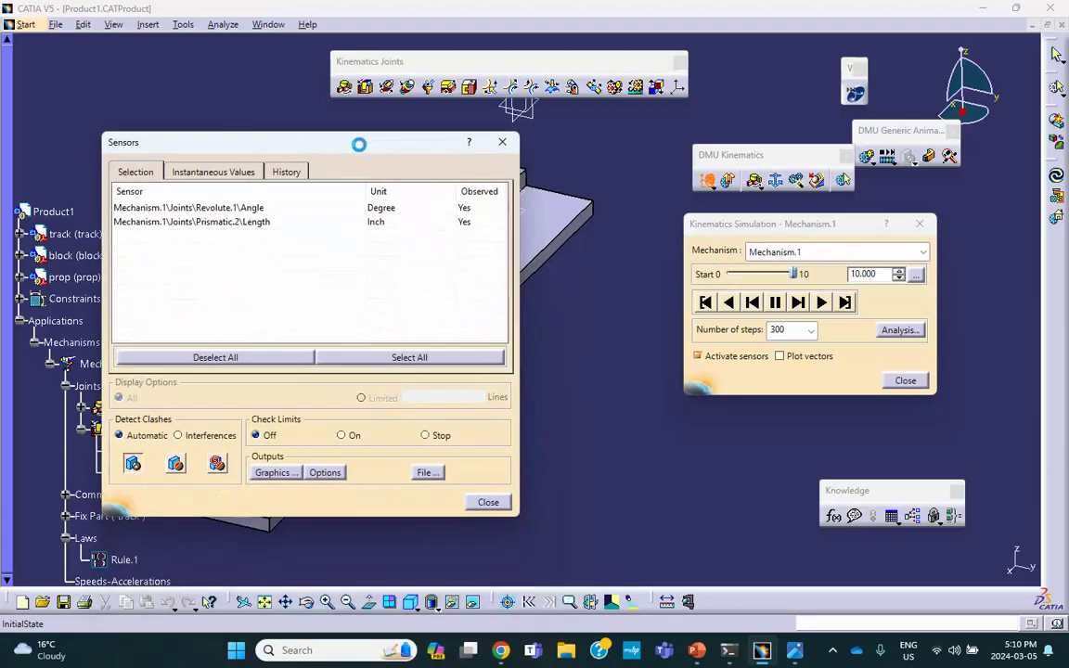
left_click(272, 471)
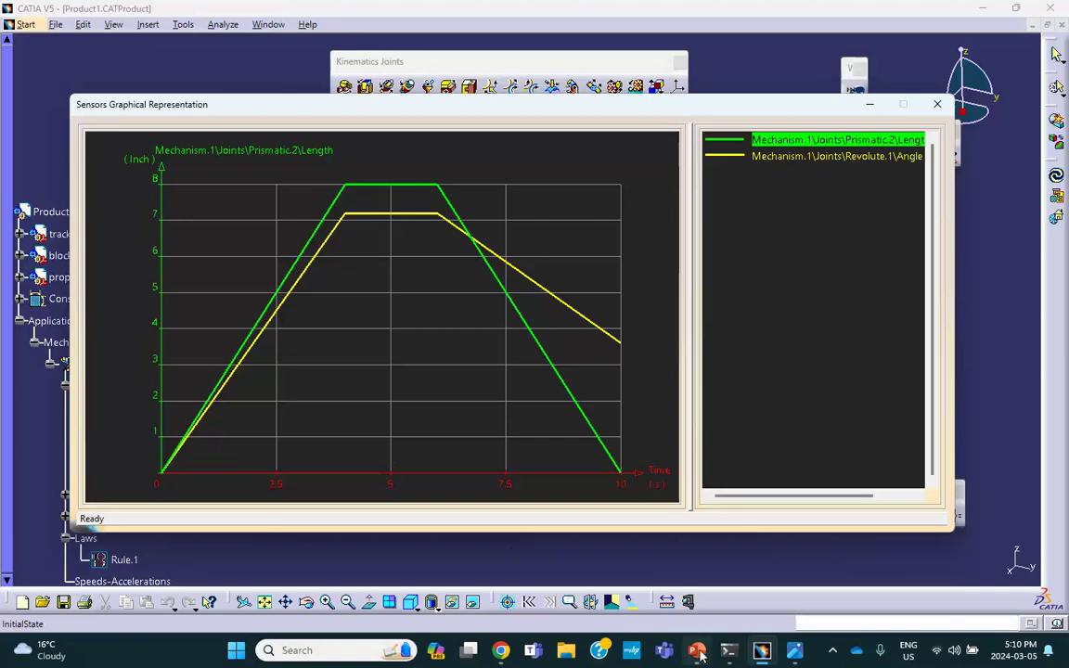
left_click(794, 652)
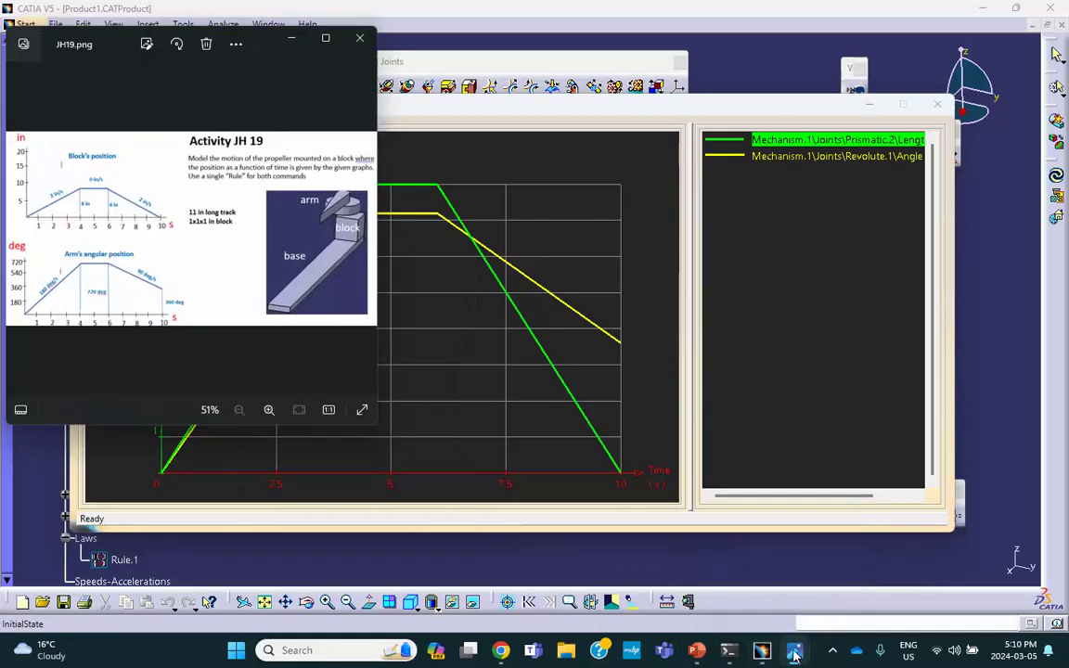
left_click(794, 653)
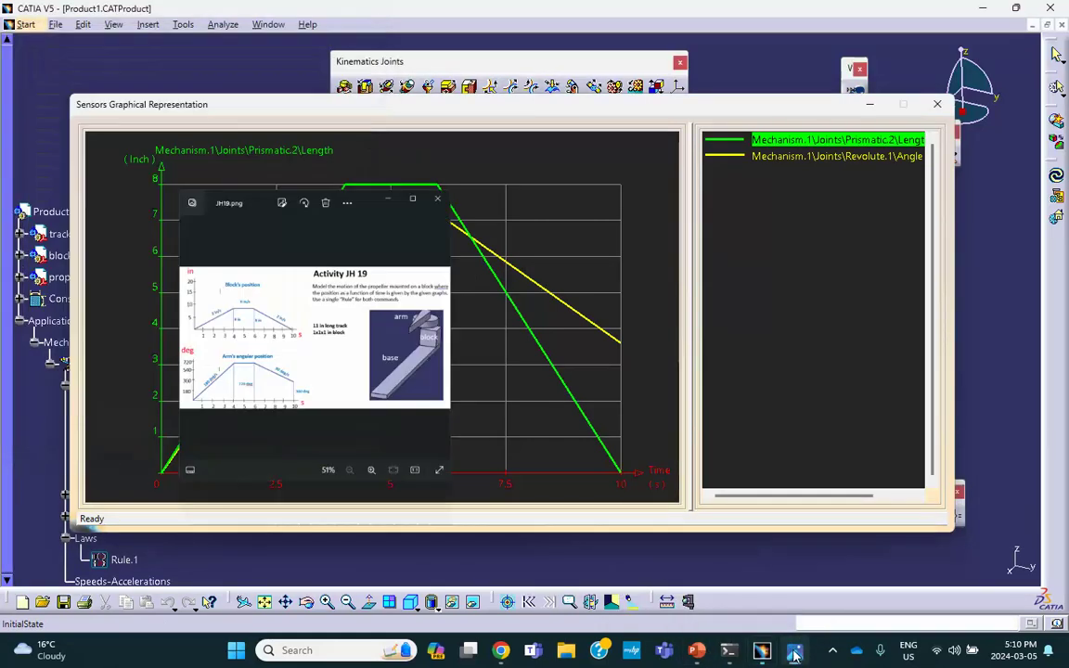